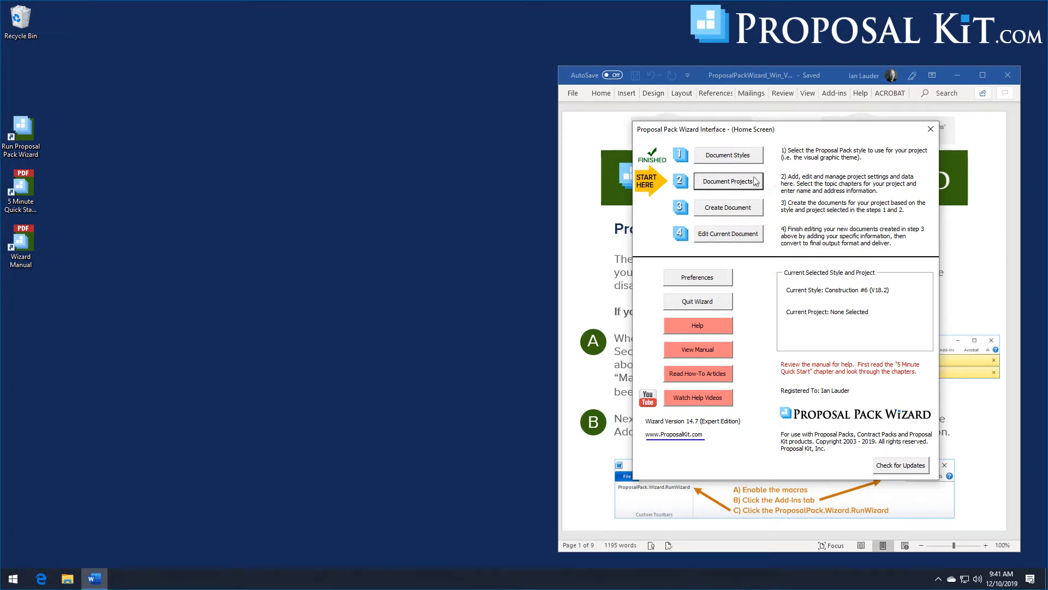
Open a new project in Document Projects and review its company and client data forms.
left_click(720, 184)
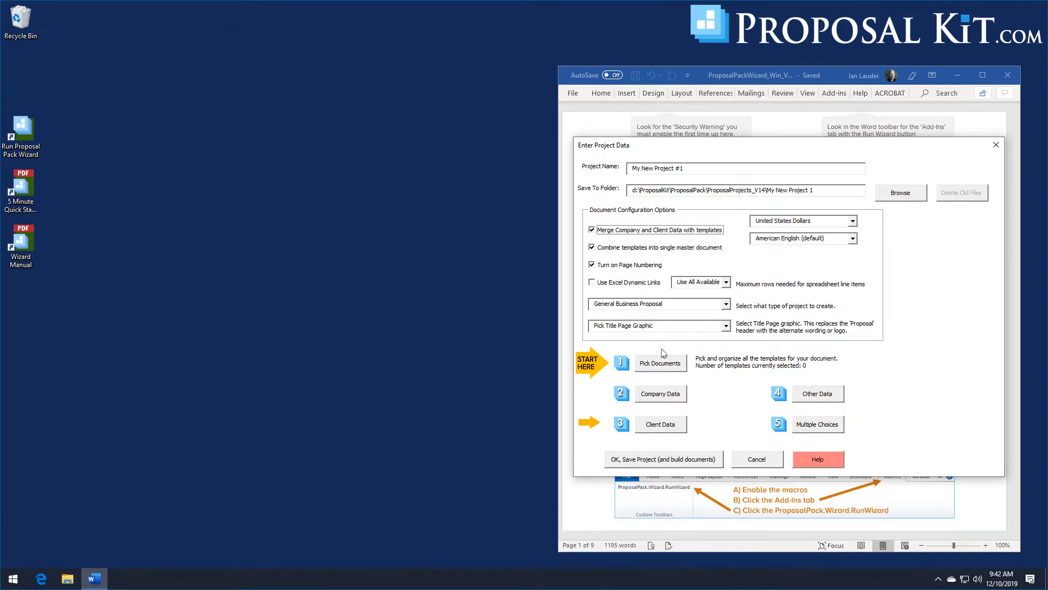
left_click(662, 395)
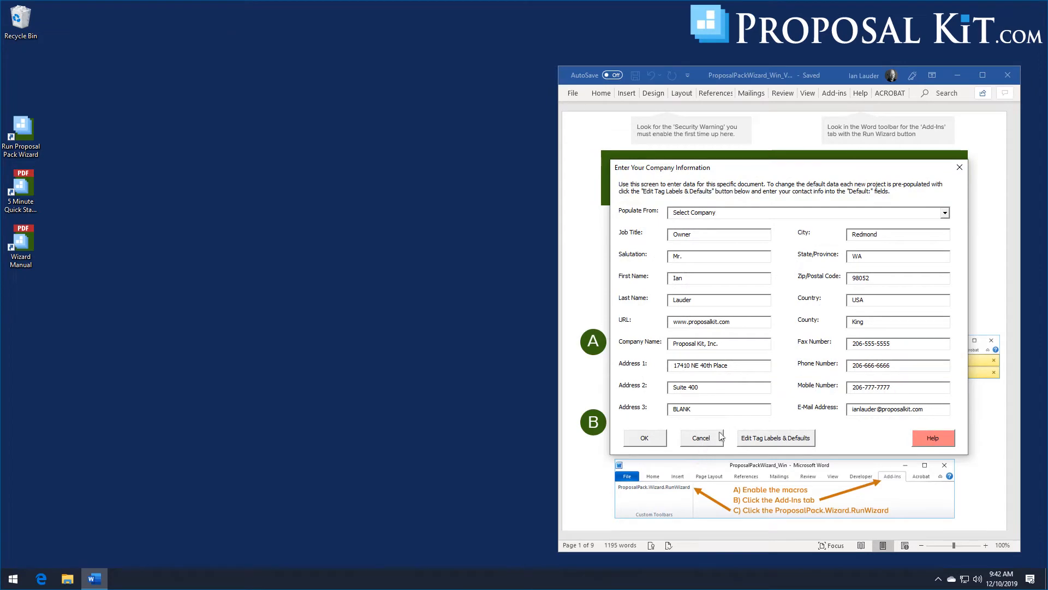
left_click(689, 439)
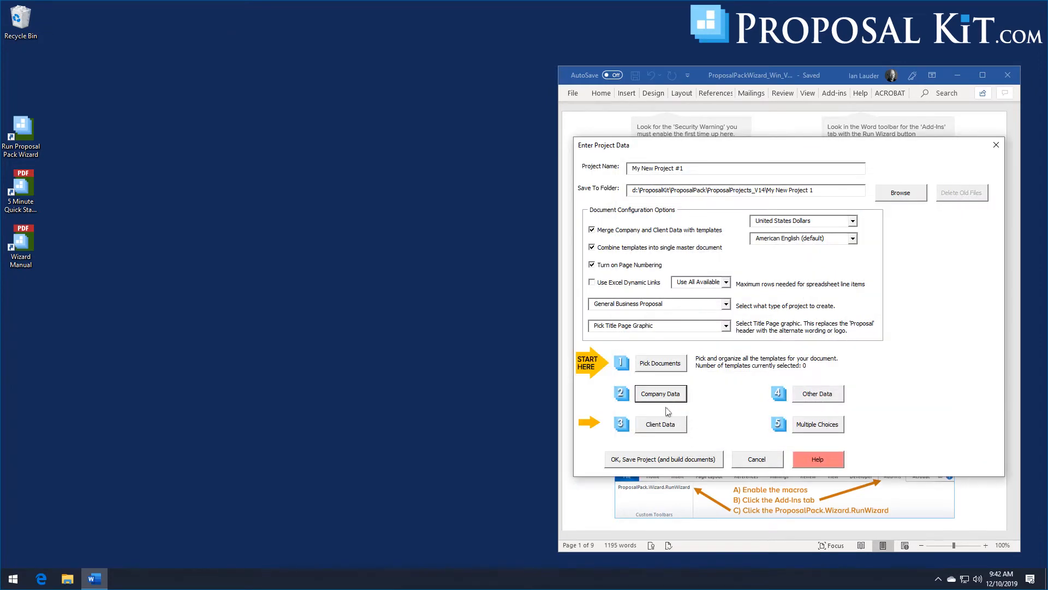
left_click(663, 424)
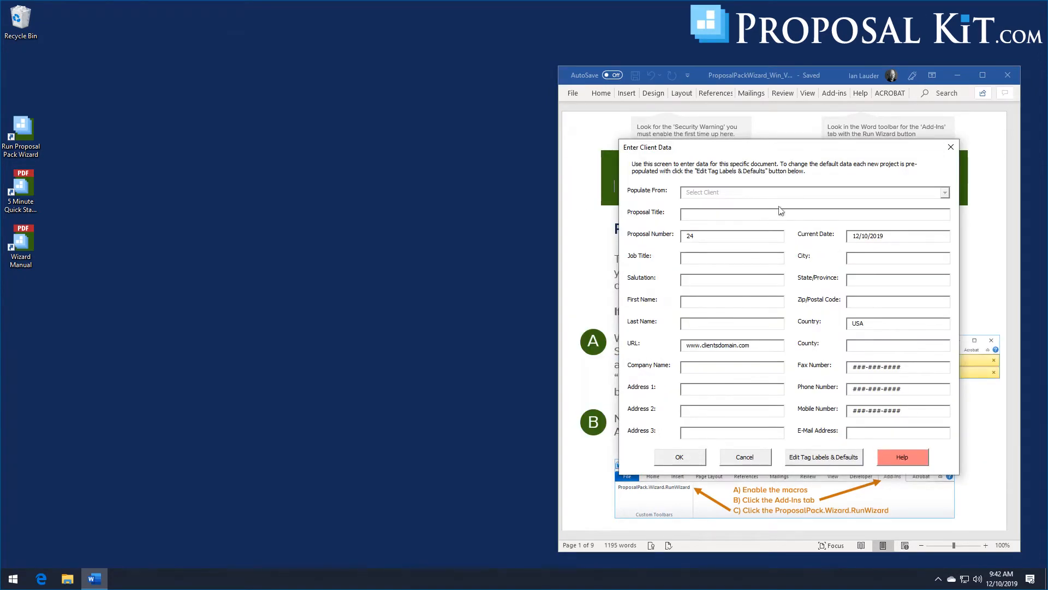
left_click(734, 459)
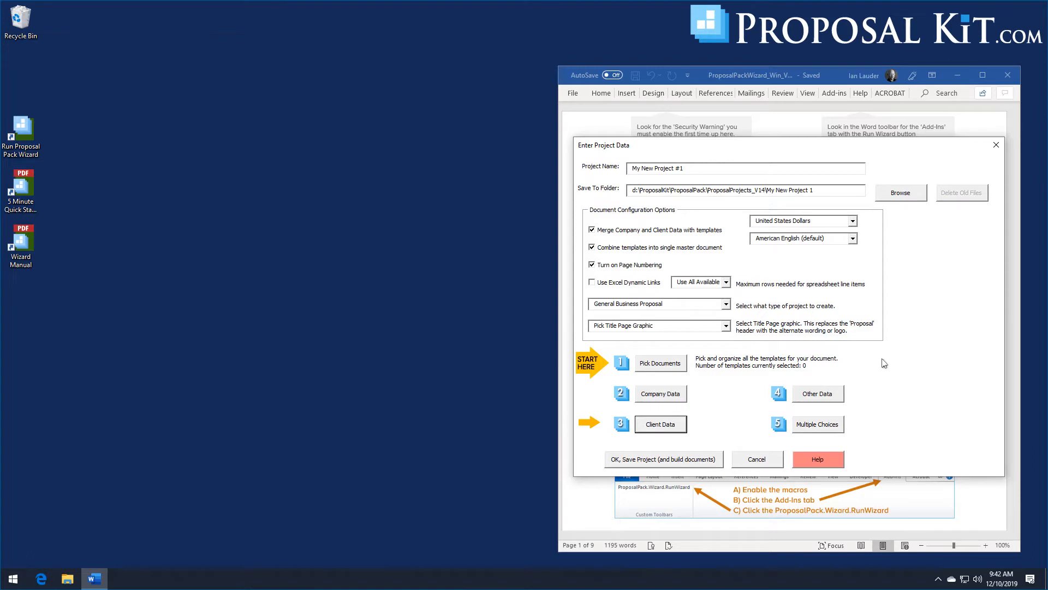
Open the project's document picker and look through all three Construction/Contracting topic pages.
left_click(662, 364)
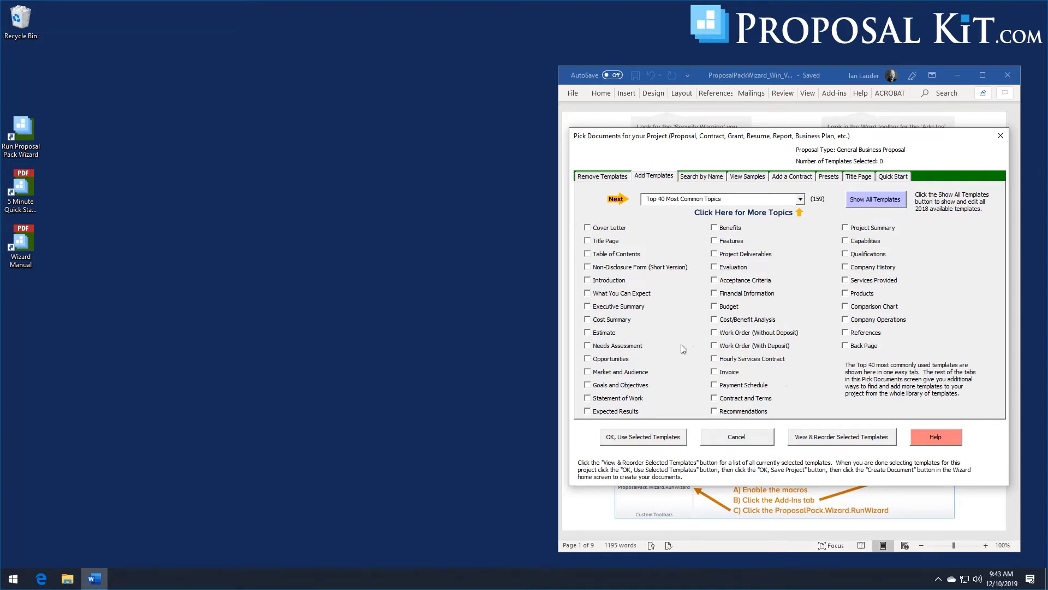
left_click(800, 200)
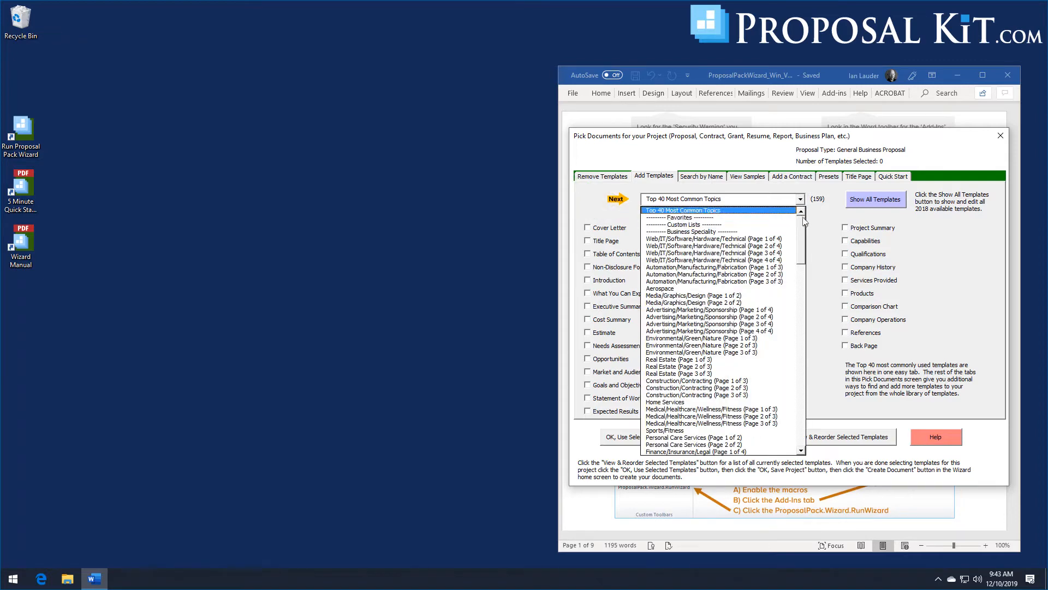
left_click_drag(803, 230, 802, 255)
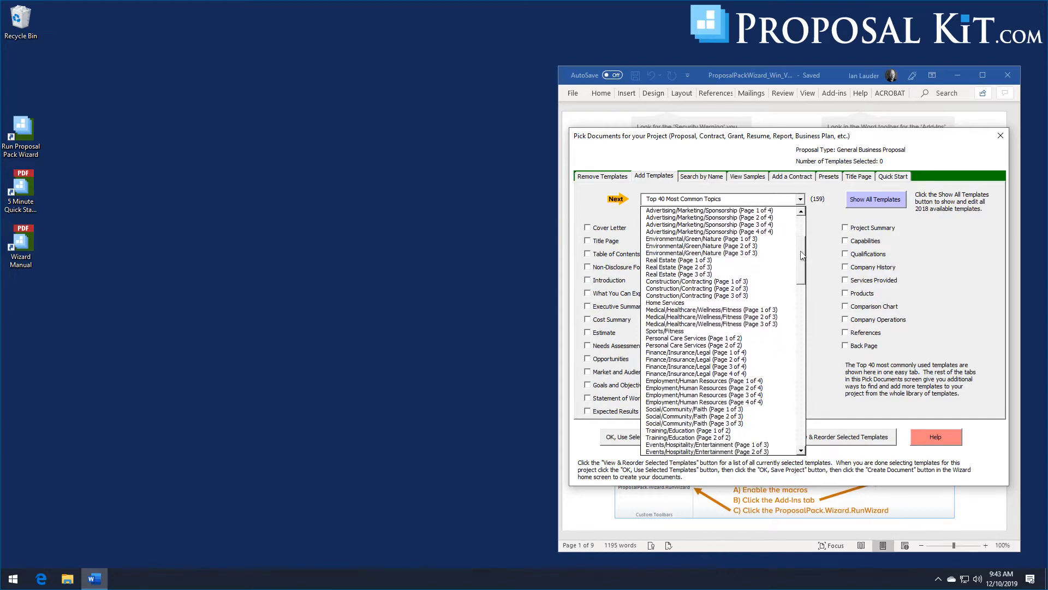
left_click(713, 282)
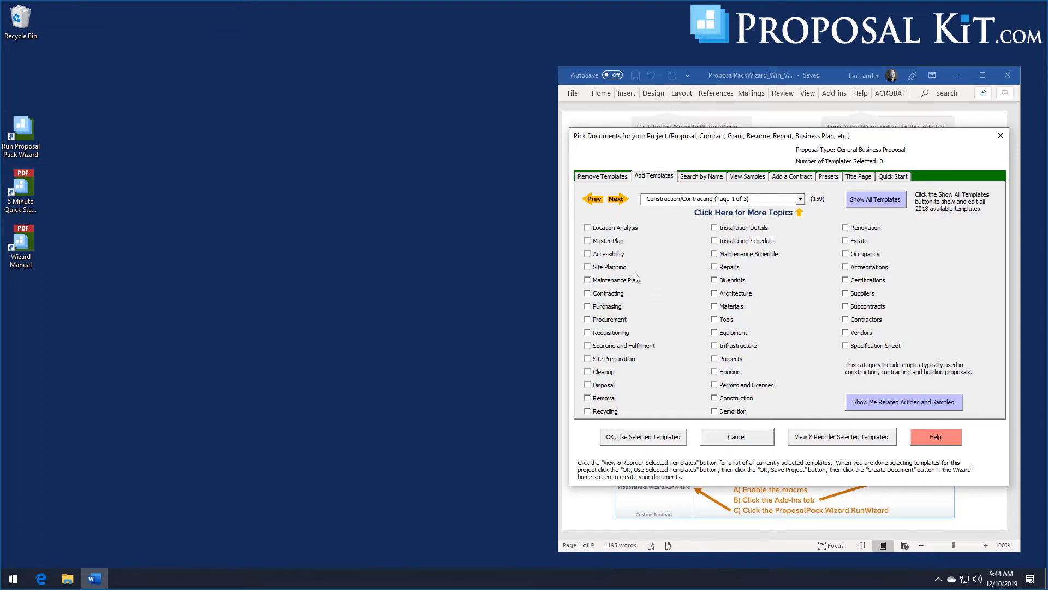
left_click(617, 200)
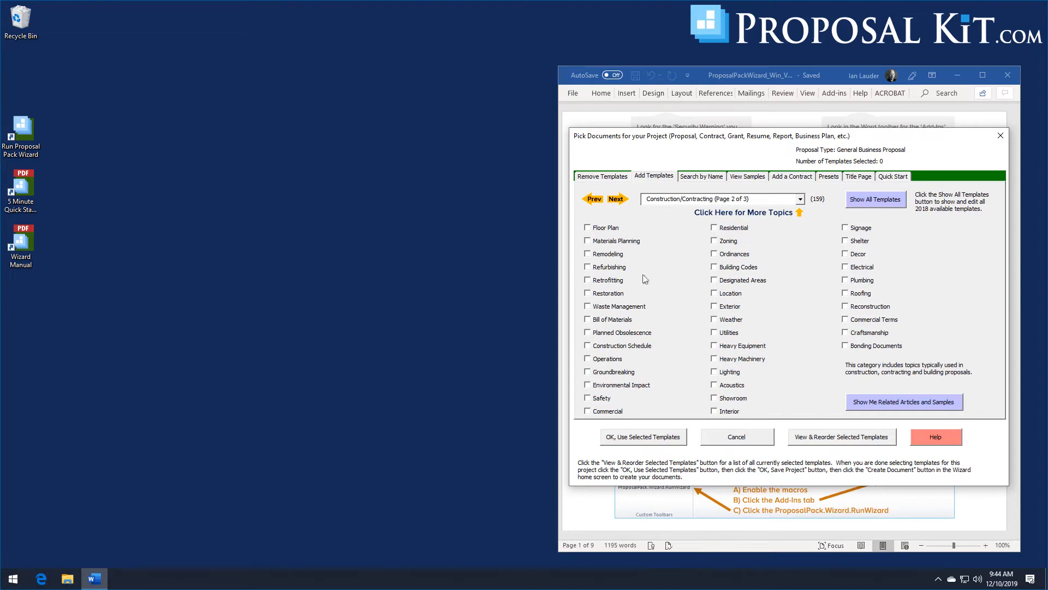
left_click(617, 200)
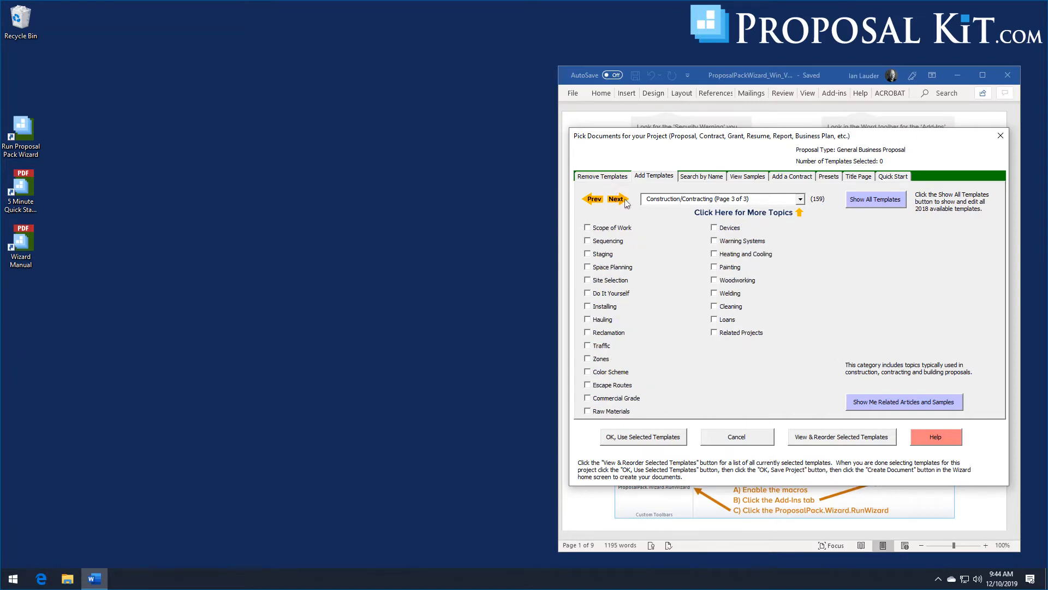
Browse the remaining topic categories and show the templates under About Your Company (Page 1 of 2).
left_click(801, 199)
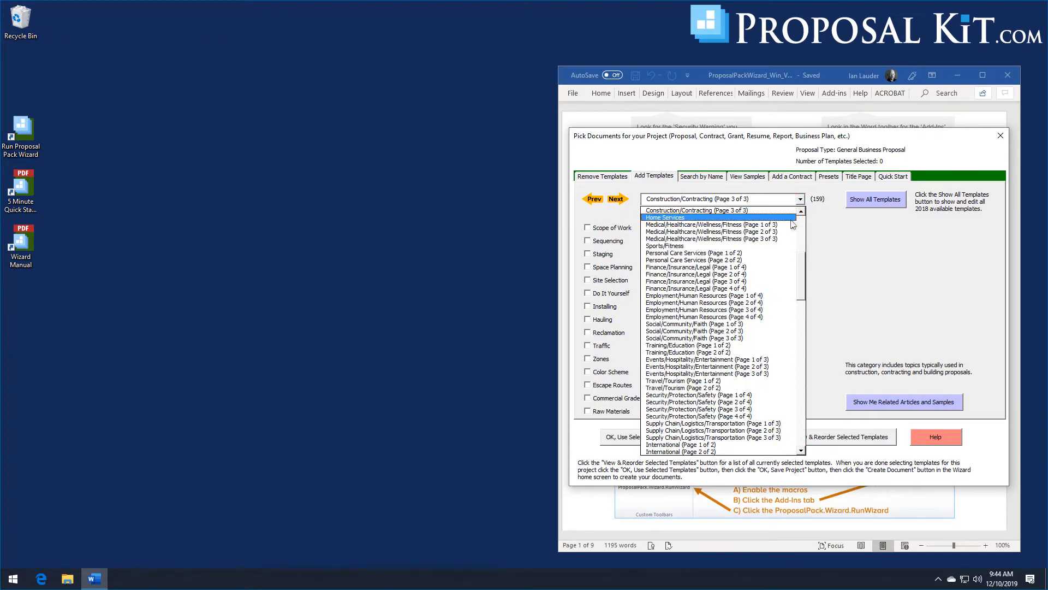
left_click_drag(803, 265, 806, 330)
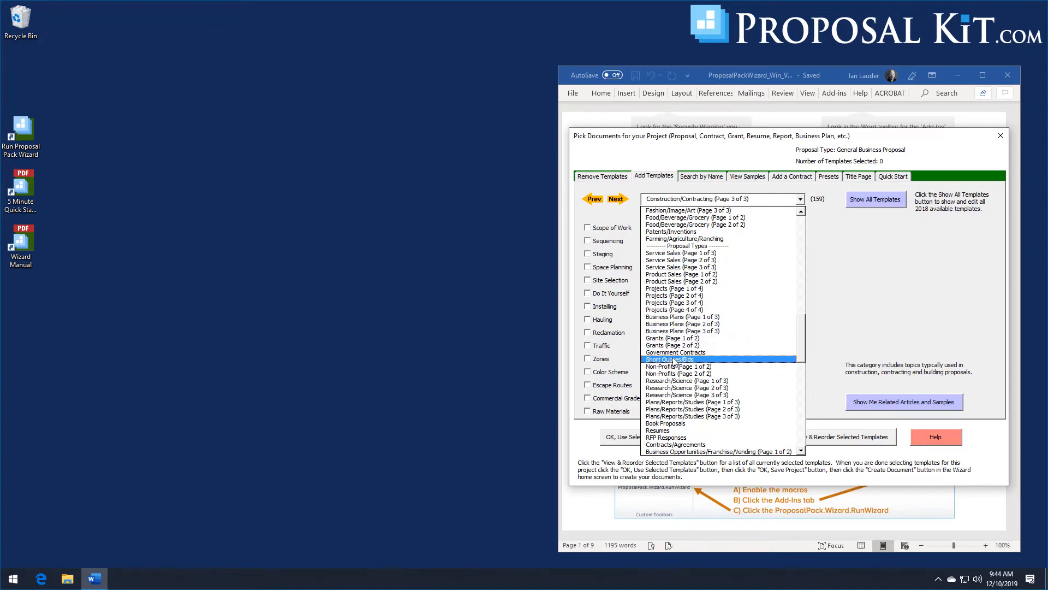
left_click_drag(801, 342, 788, 428)
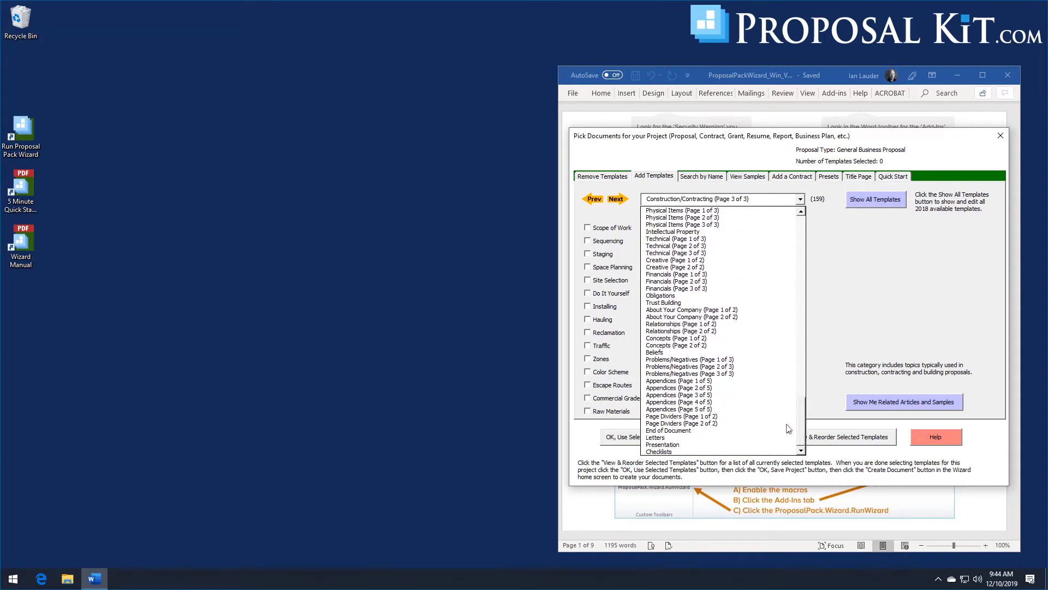
left_click(689, 310)
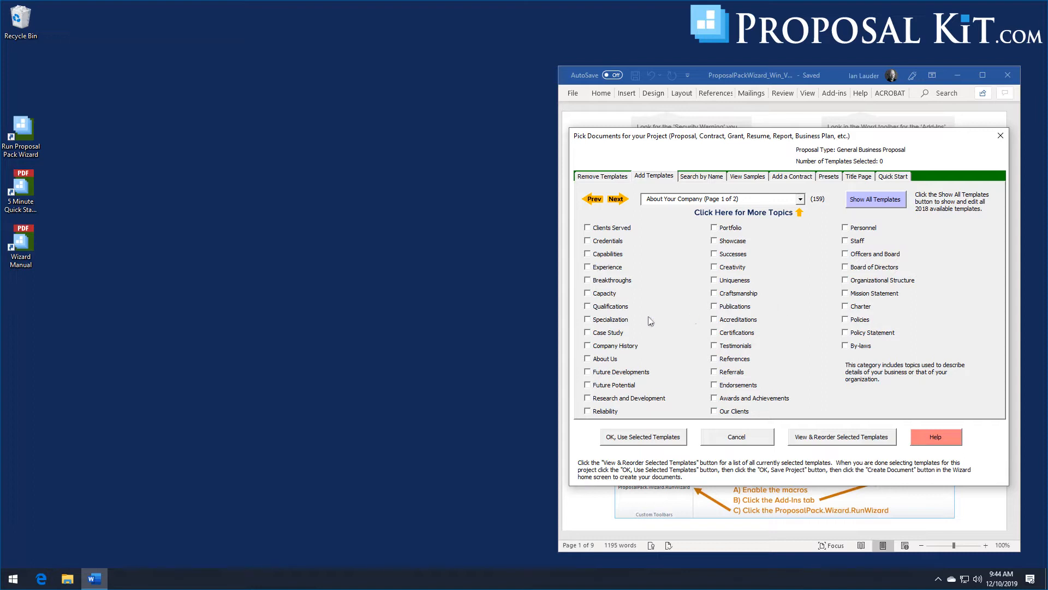
View the search-by-name options and look through the list of completed sample documents.
left_click(704, 177)
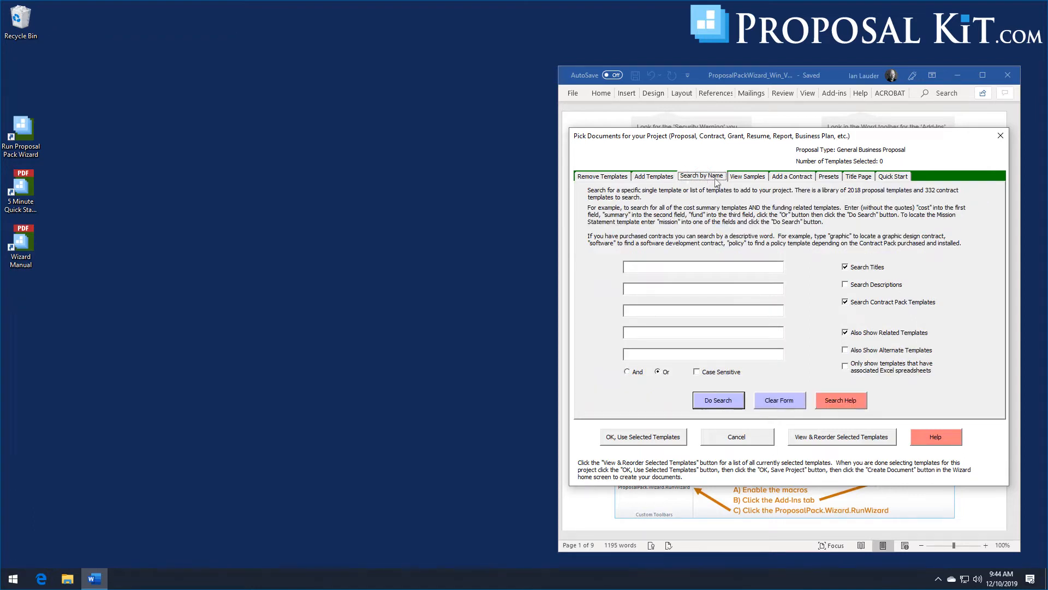
left_click(753, 176)
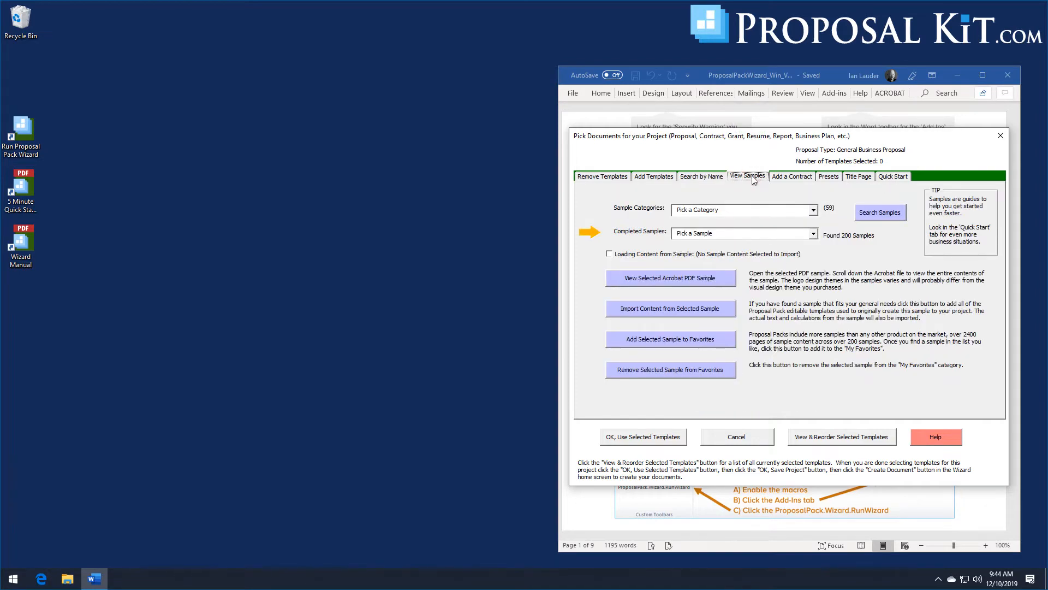
left_click(813, 234)
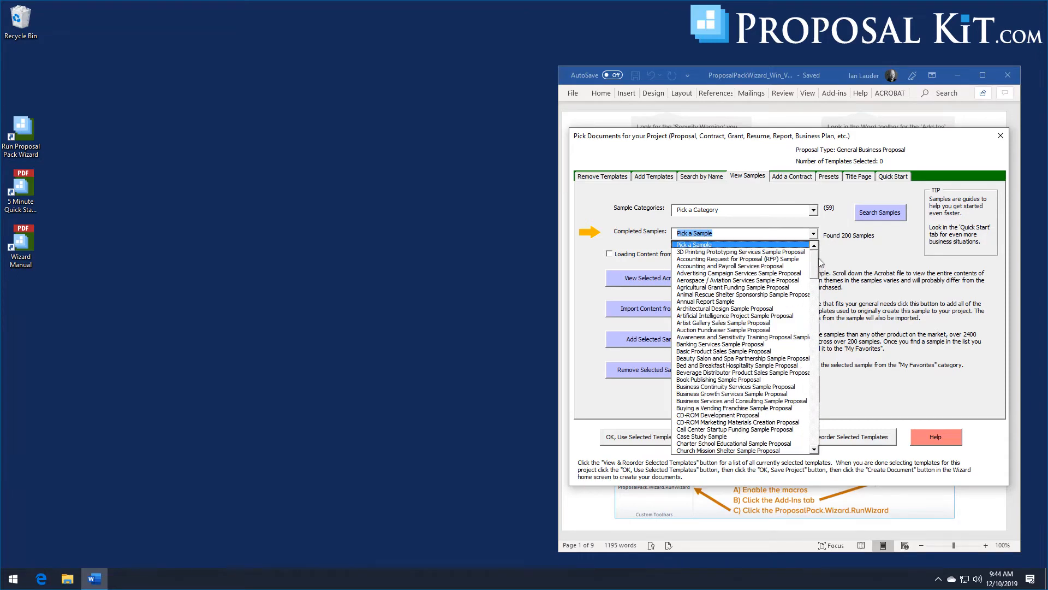
left_click_drag(818, 264, 812, 283)
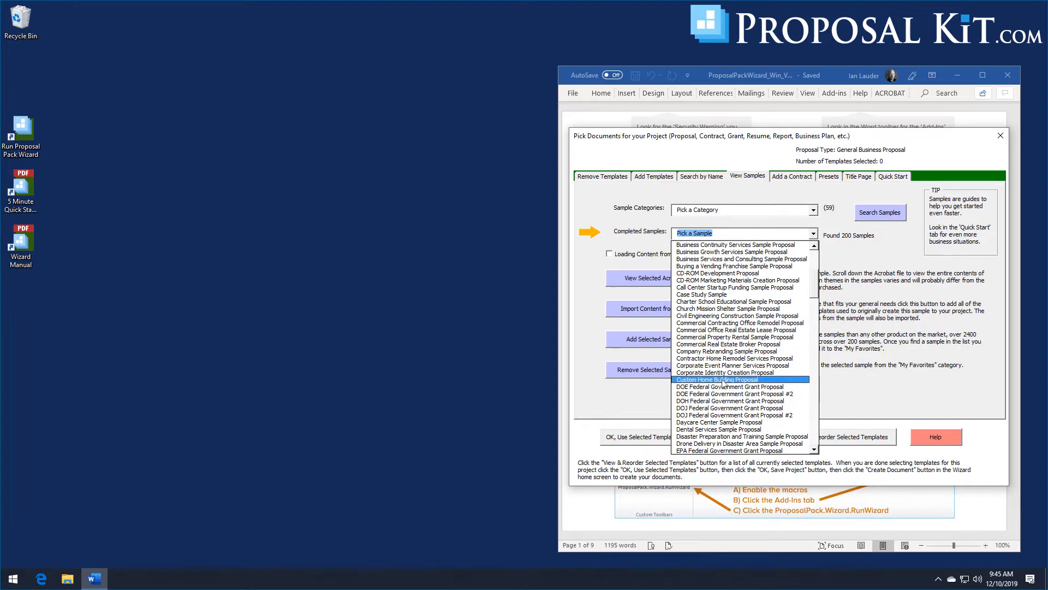
left_click_drag(815, 282, 817, 306)
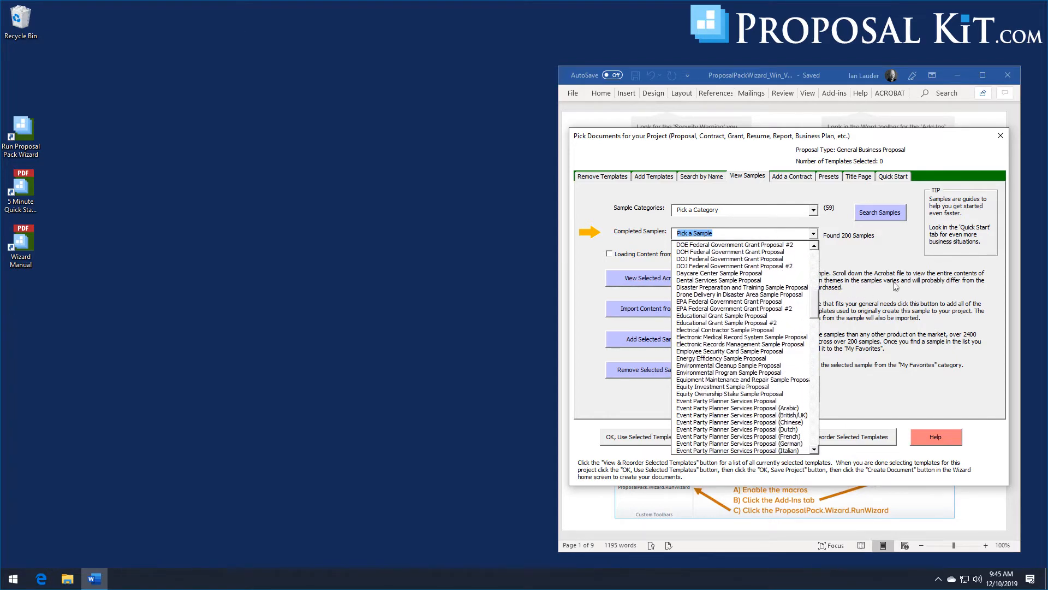
Search the completed samples for "roofing" and dismiss the search message.
left_click(880, 213)
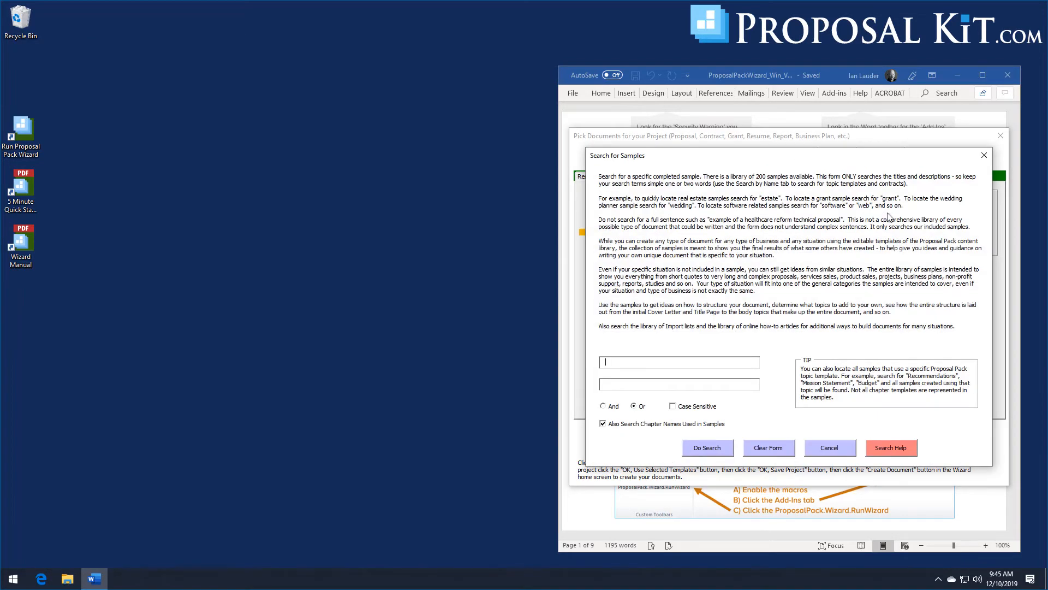
type("roofing")
left_click(707, 451)
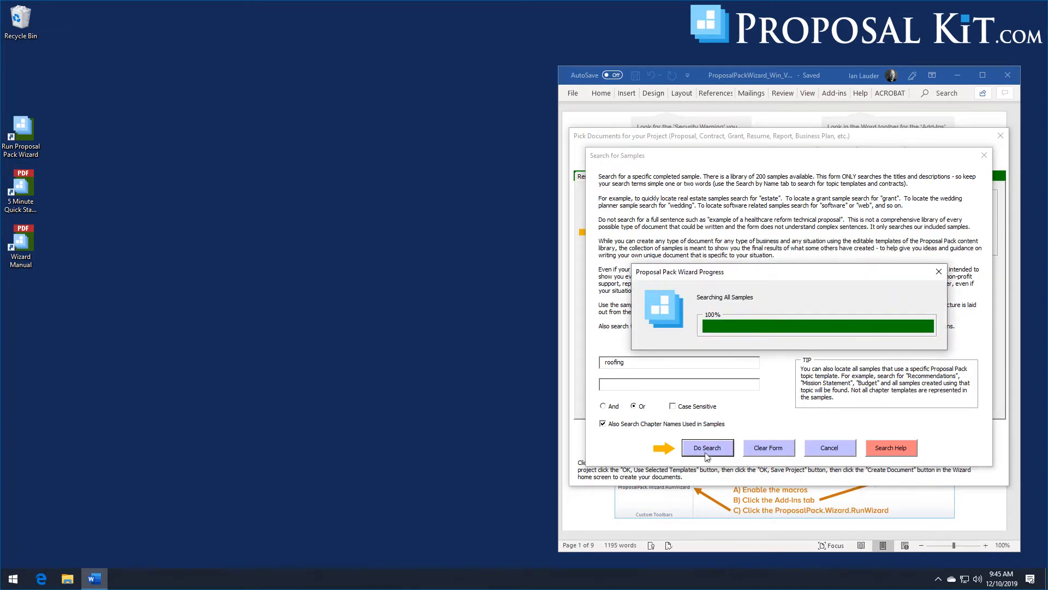
left_click(610, 333)
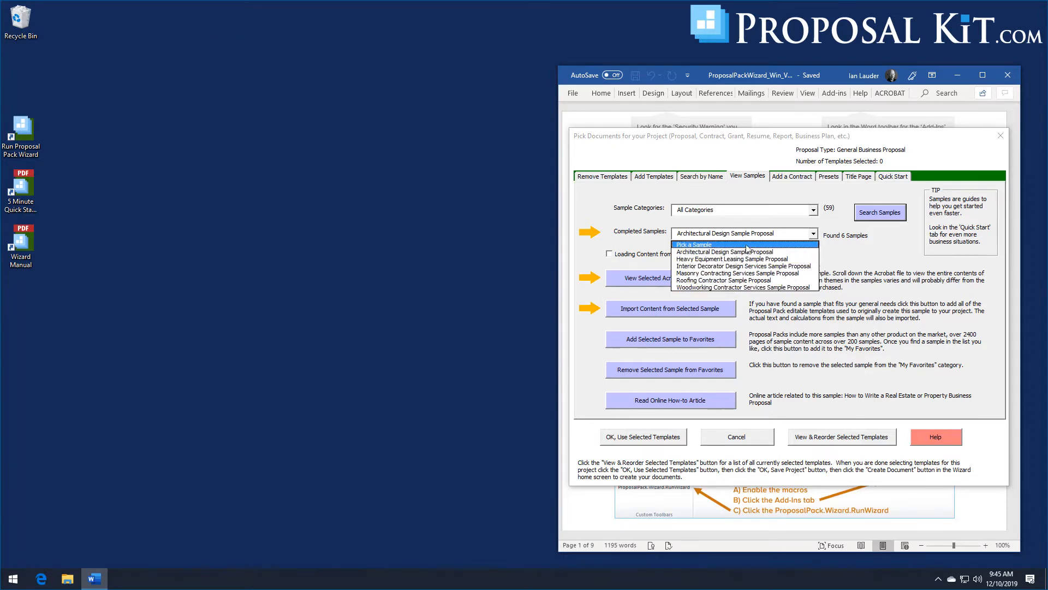
Search the Quick Start import lists for "construction", including chapter names, and dismiss the search message.
left_click(892, 176)
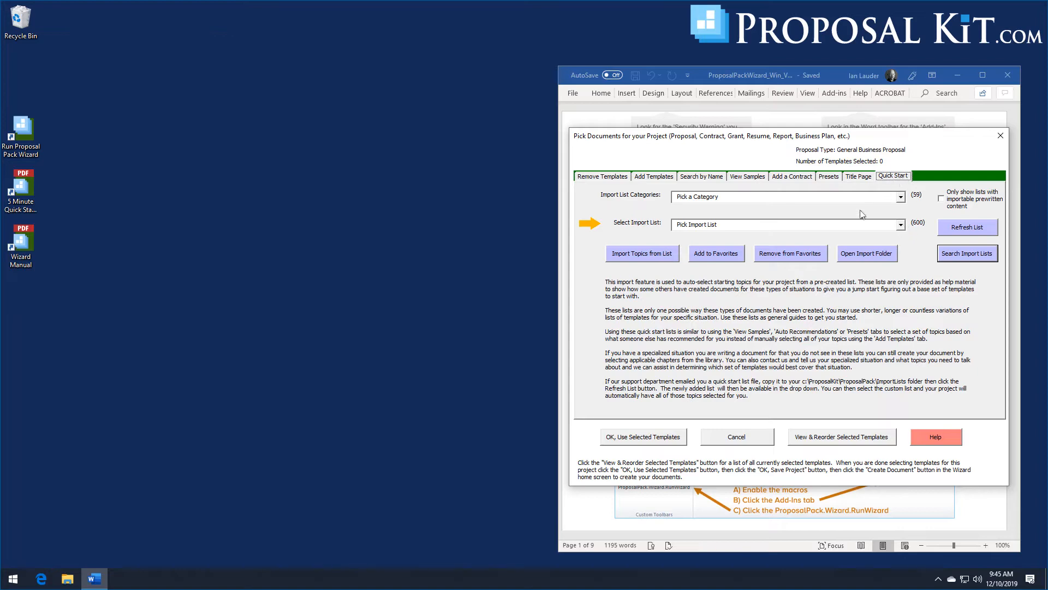
left_click(962, 258)
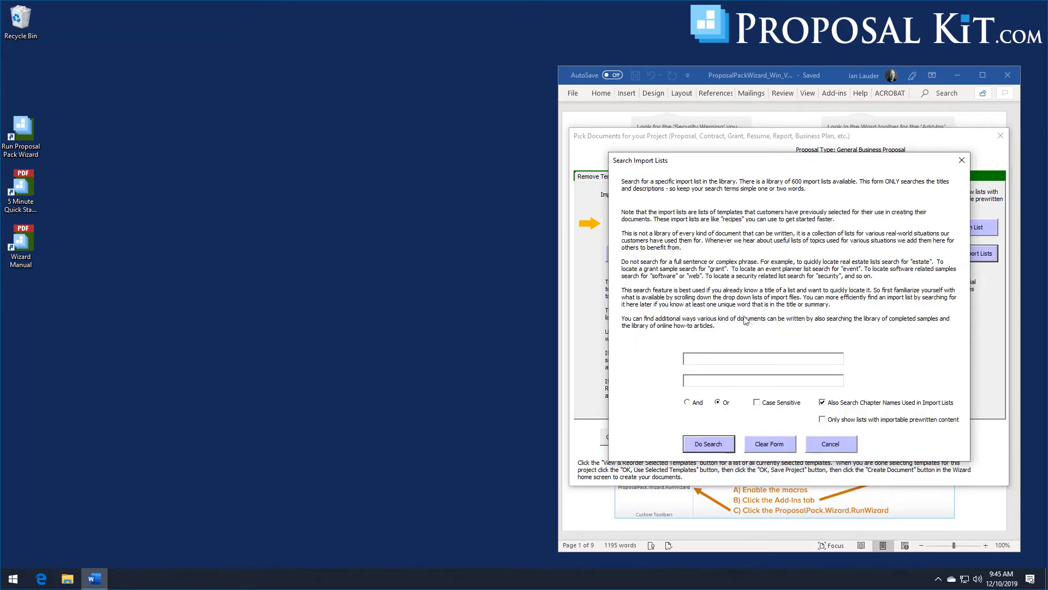
left_click(734, 362)
type("construction")
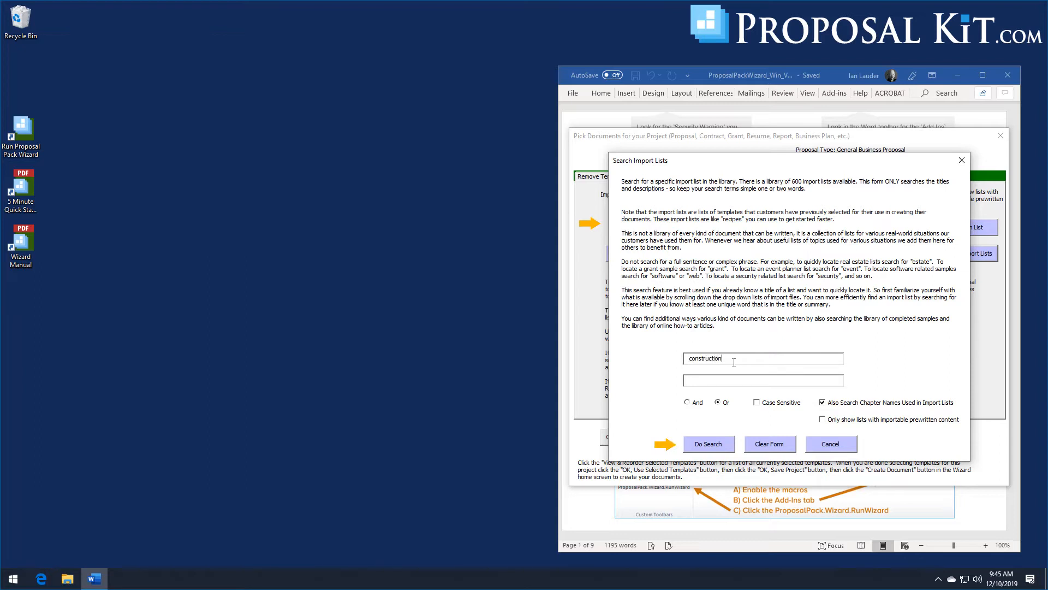
left_click(719, 445)
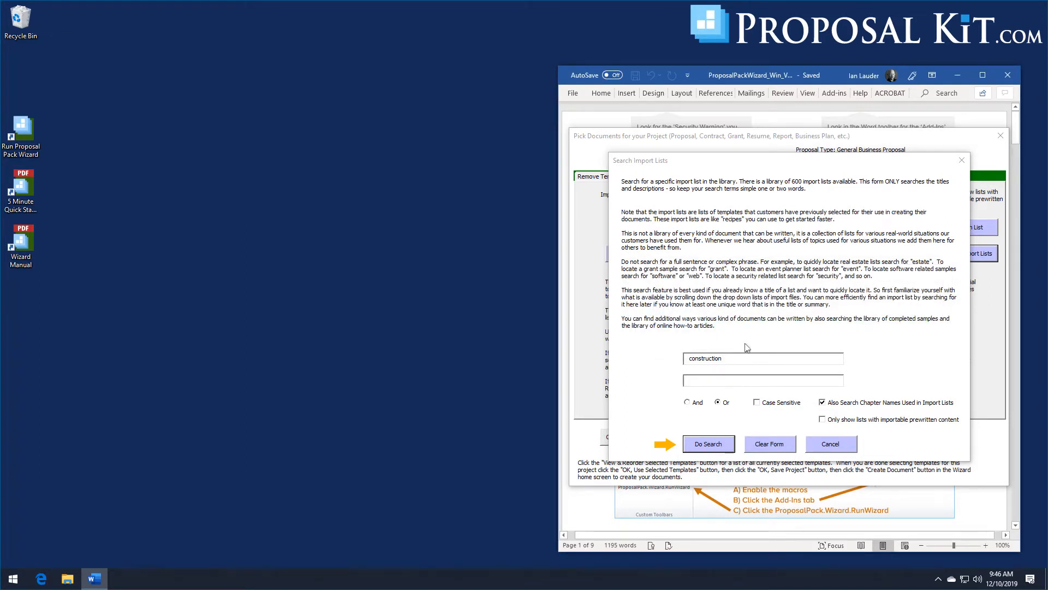
left_click(610, 334)
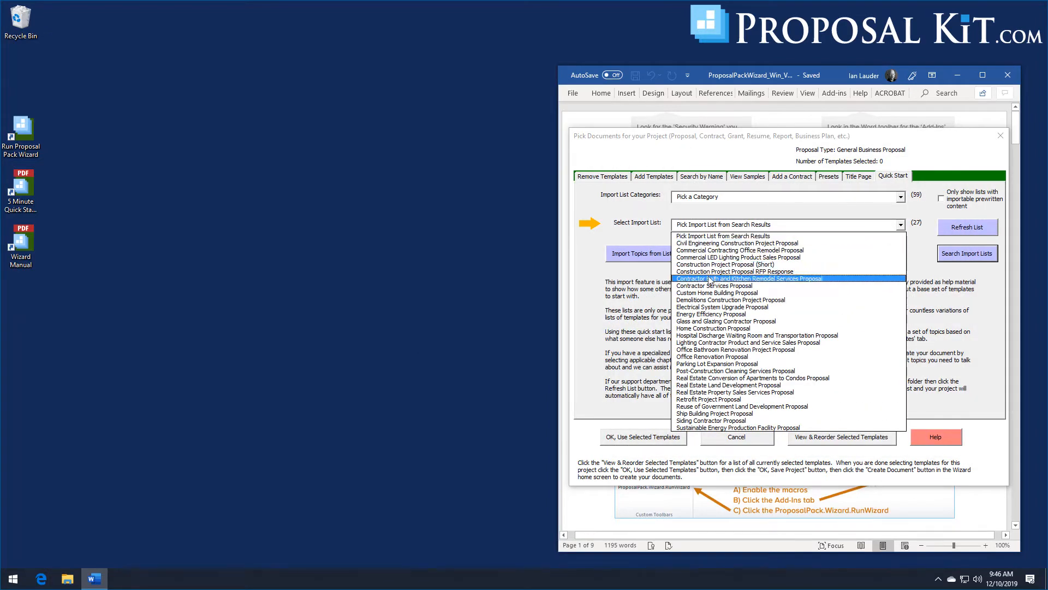
Import the topics from the Office Renovation Proposal list into the project and review the selected templates and their order.
left_click(712, 358)
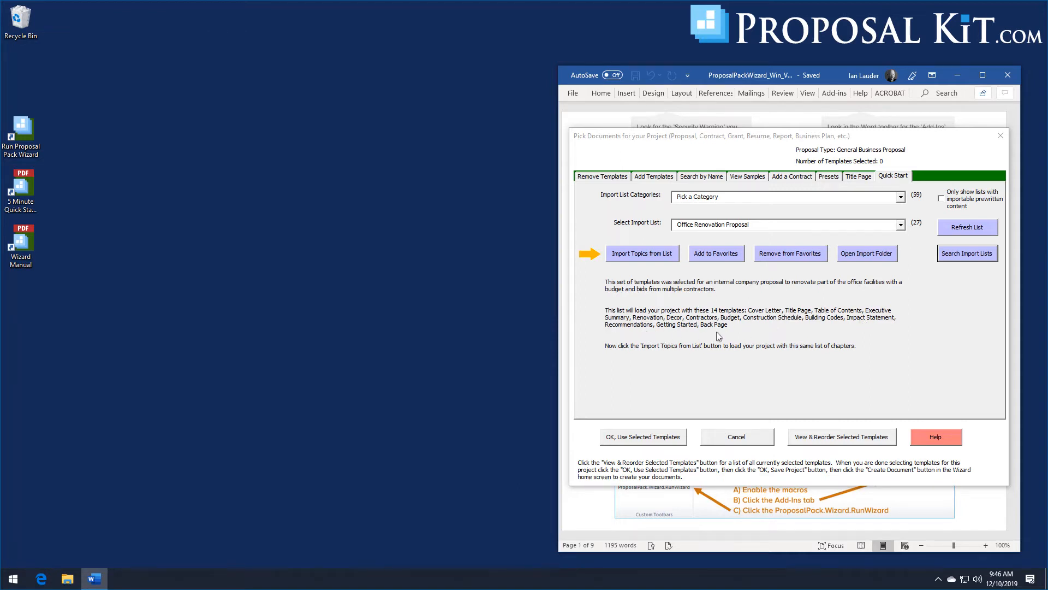
left_click(659, 257)
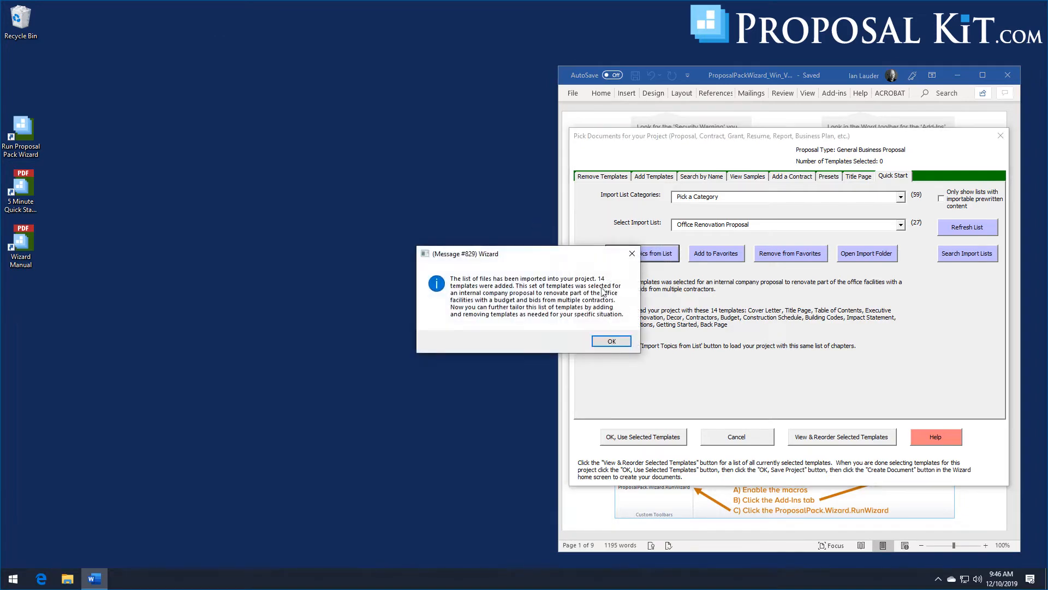
left_click(612, 340)
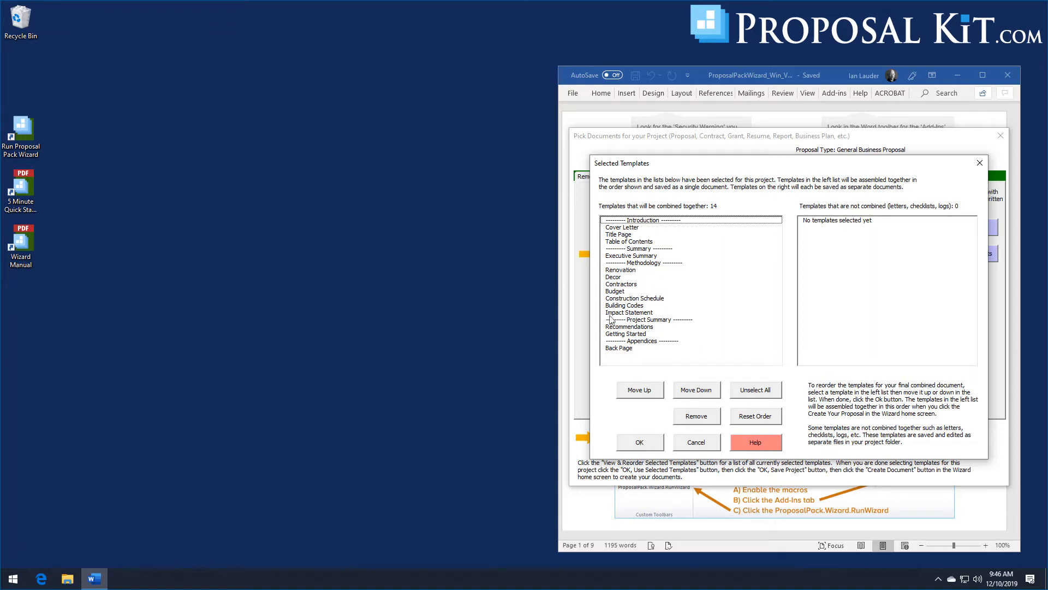
left_click(645, 447)
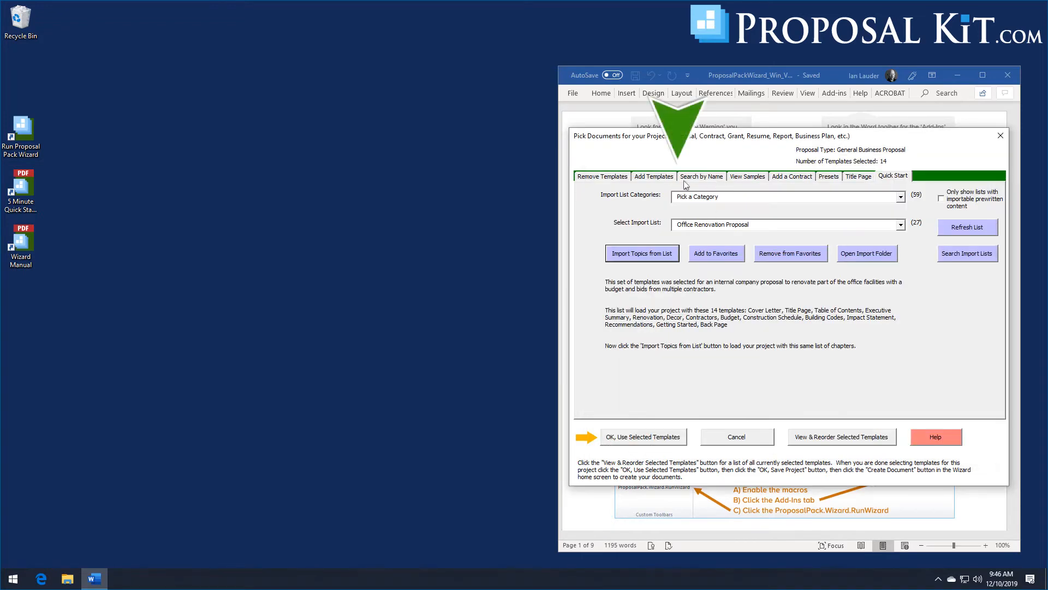
Add the Materials and Suppliers templates from the Construction/Contracting (Page 1 of 3) topic category to the project.
left_click(656, 178)
left_click(708, 178)
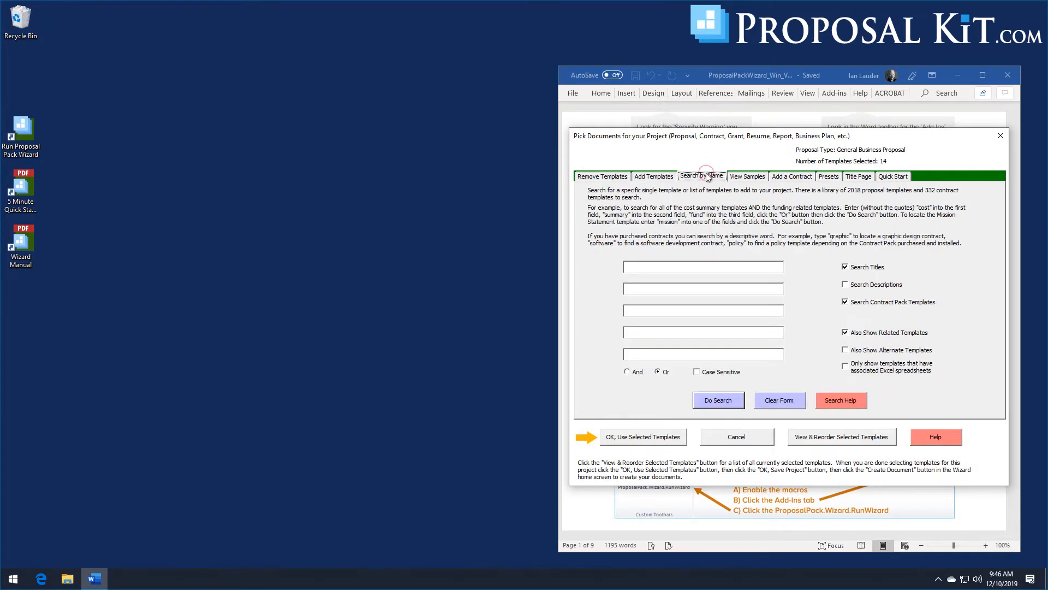
left_click(649, 180)
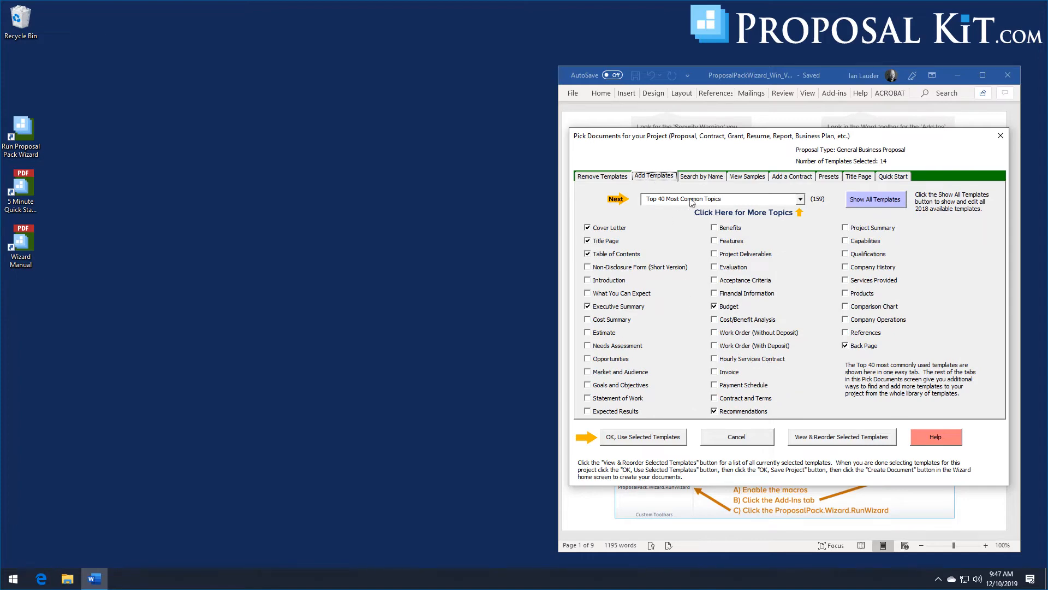
left_click(800, 200)
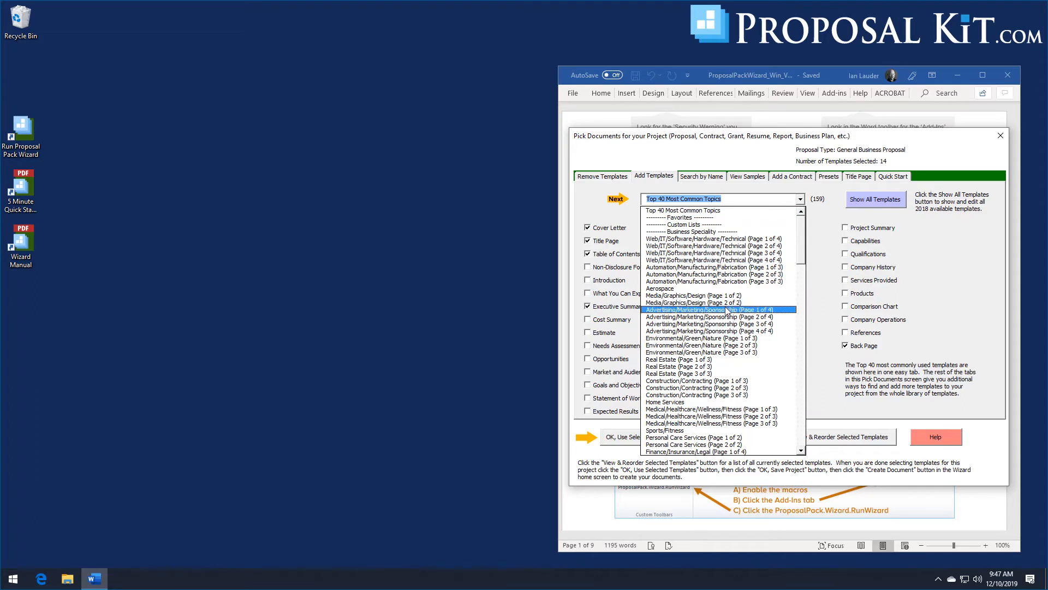
left_click(713, 381)
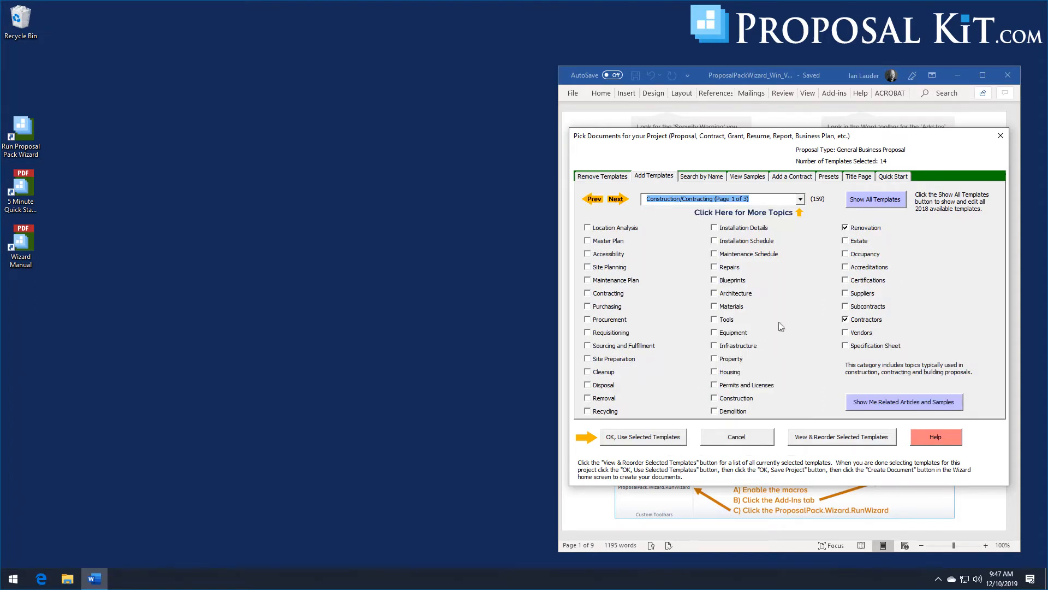
left_click(714, 307)
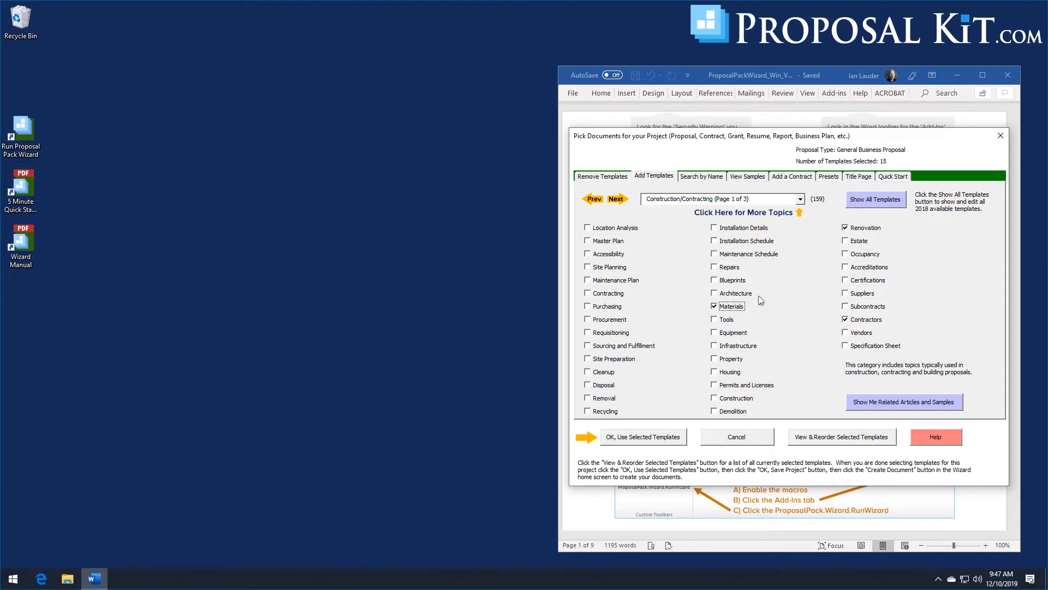
left_click(847, 295)
Reorder the selected templates so that Suppliers comes directly after Materials in the Methodology section.
left_click(832, 436)
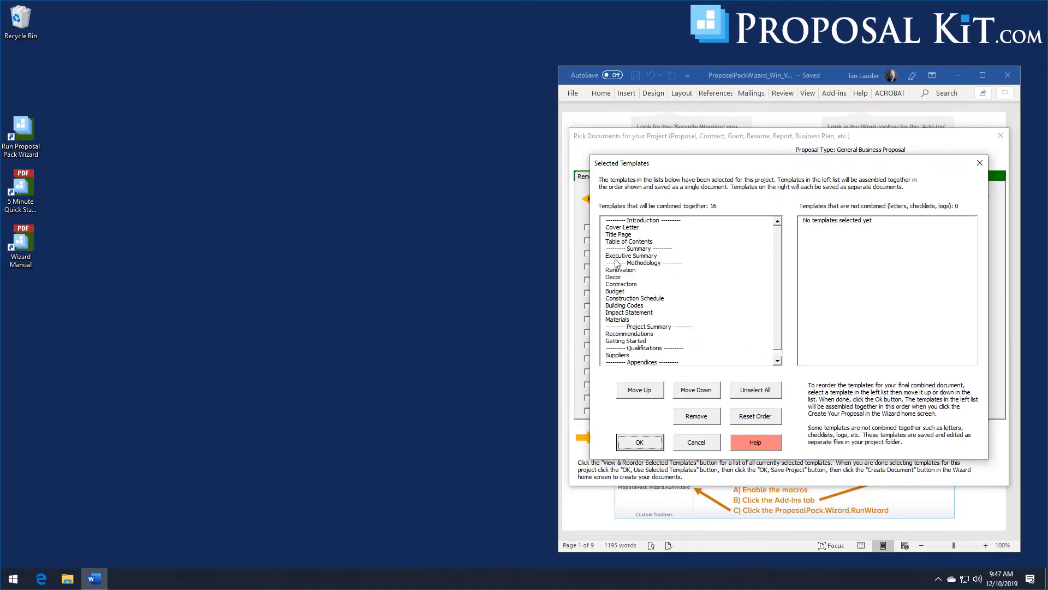
left_click(622, 356)
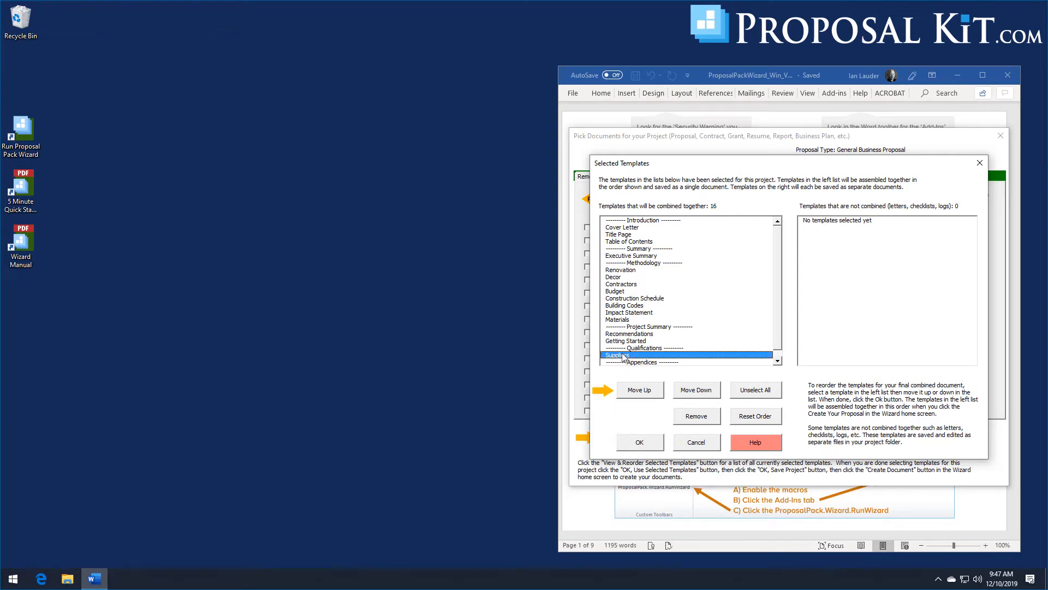
left_click(650, 390)
left_click(650, 390)
left_click(649, 389)
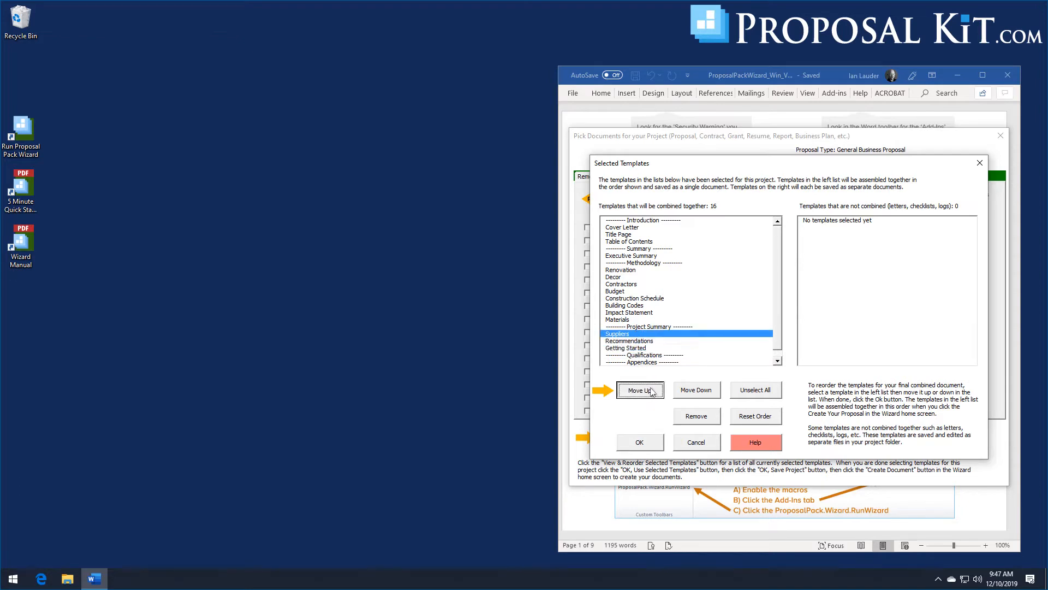
left_click(651, 391)
left_click(628, 328)
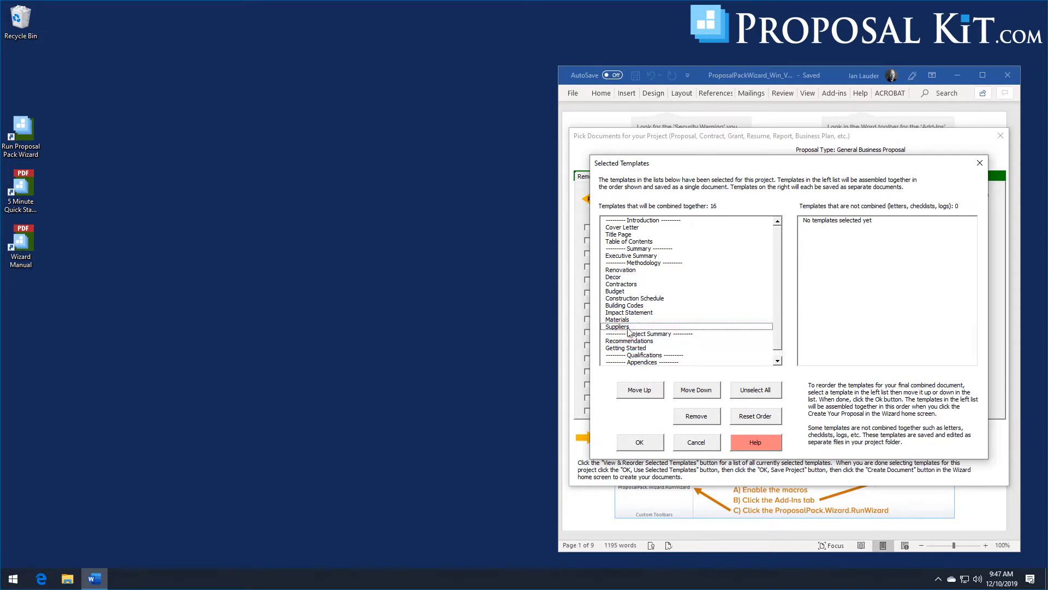
Remove the Impact Statement template from the selection and accept the selected templates for the project.
left_click(637, 314)
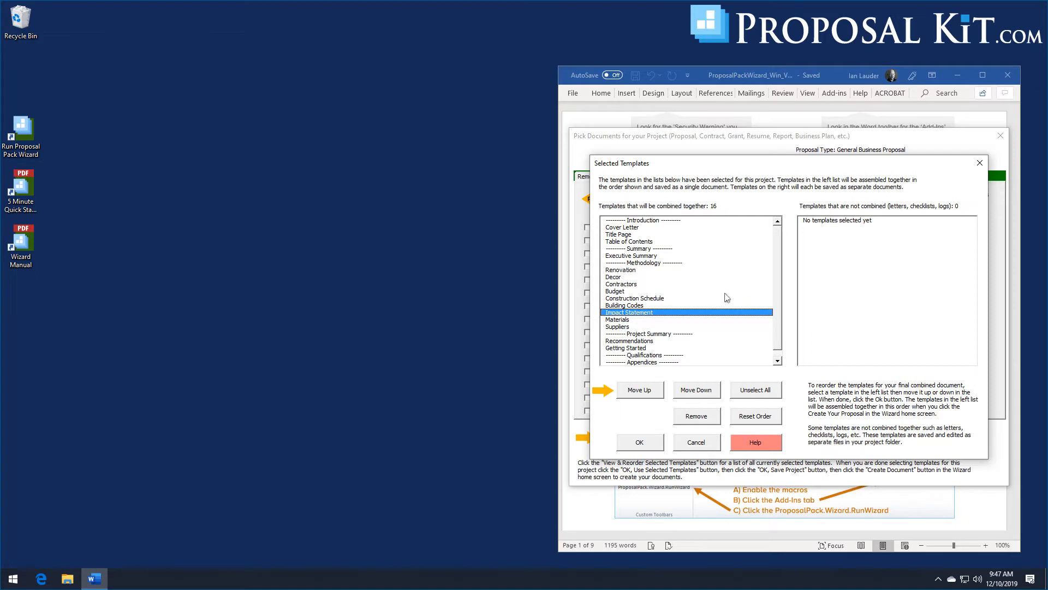
left_click(704, 416)
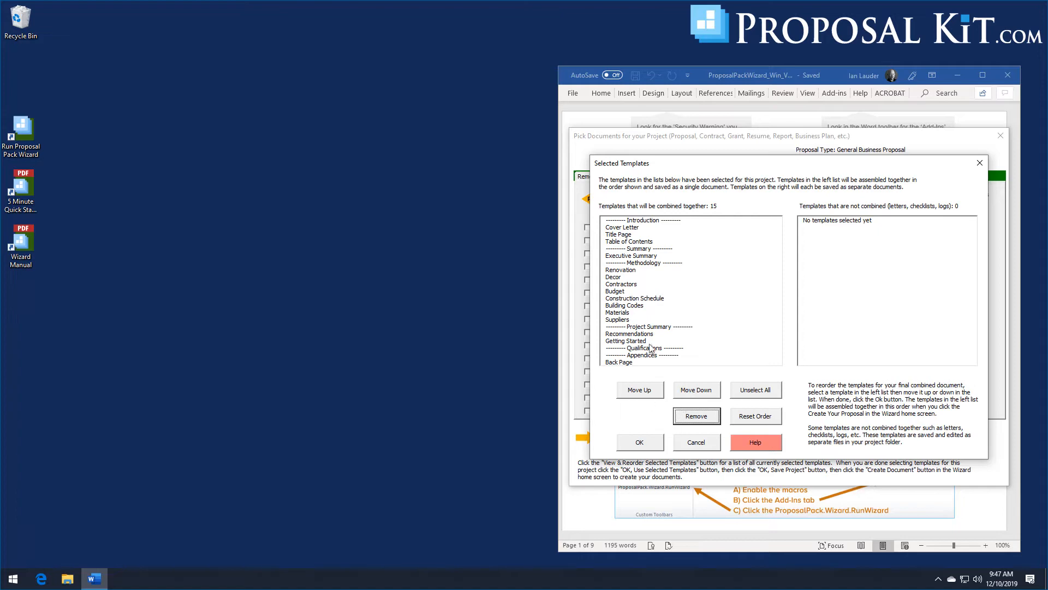
left_click(640, 442)
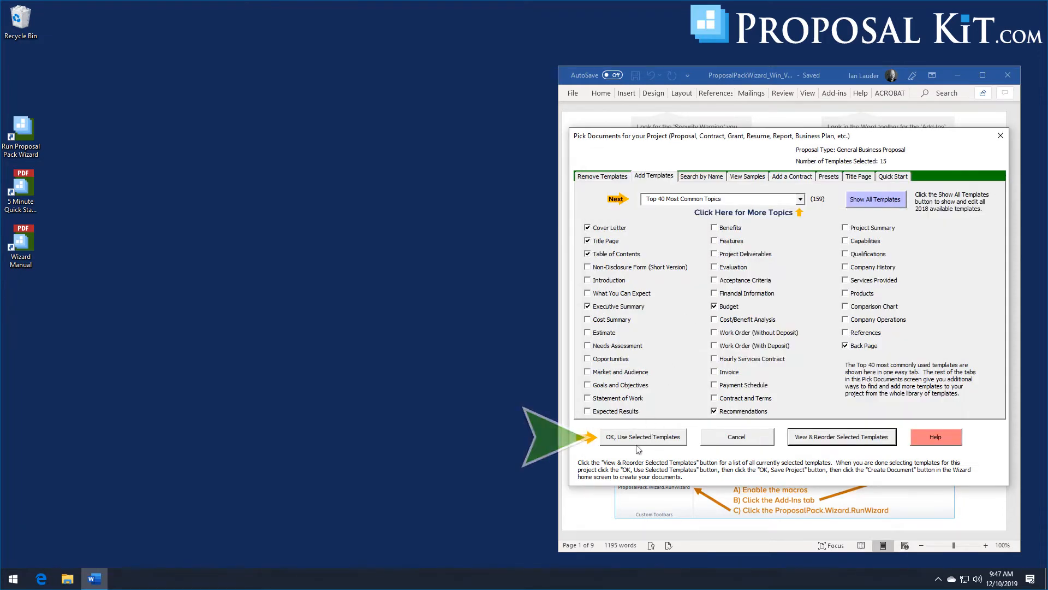
left_click(645, 439)
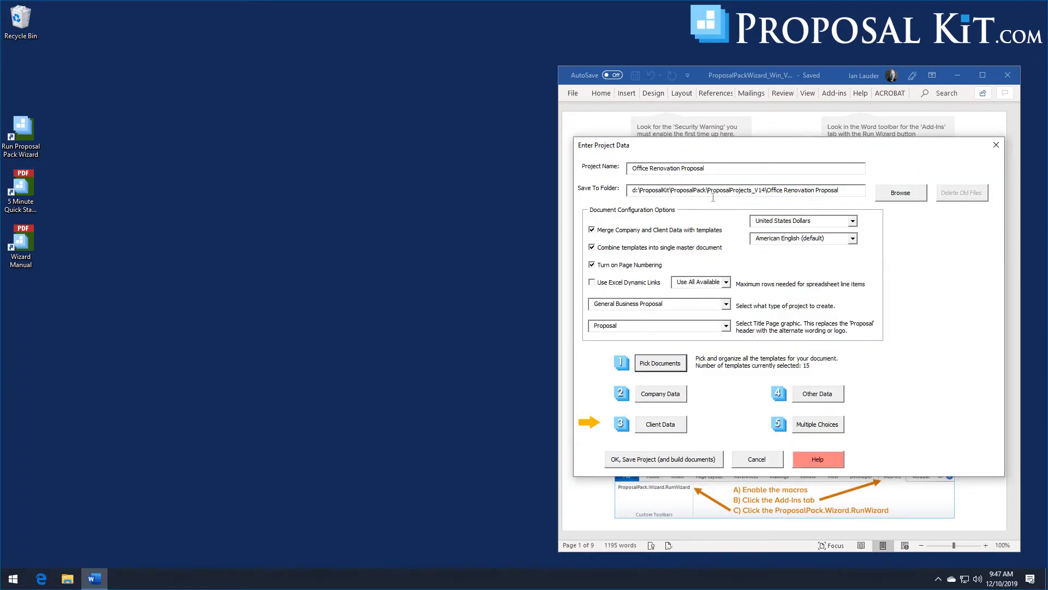
Review the prefilled company information and the client data, accepting both without edits.
left_click(661, 394)
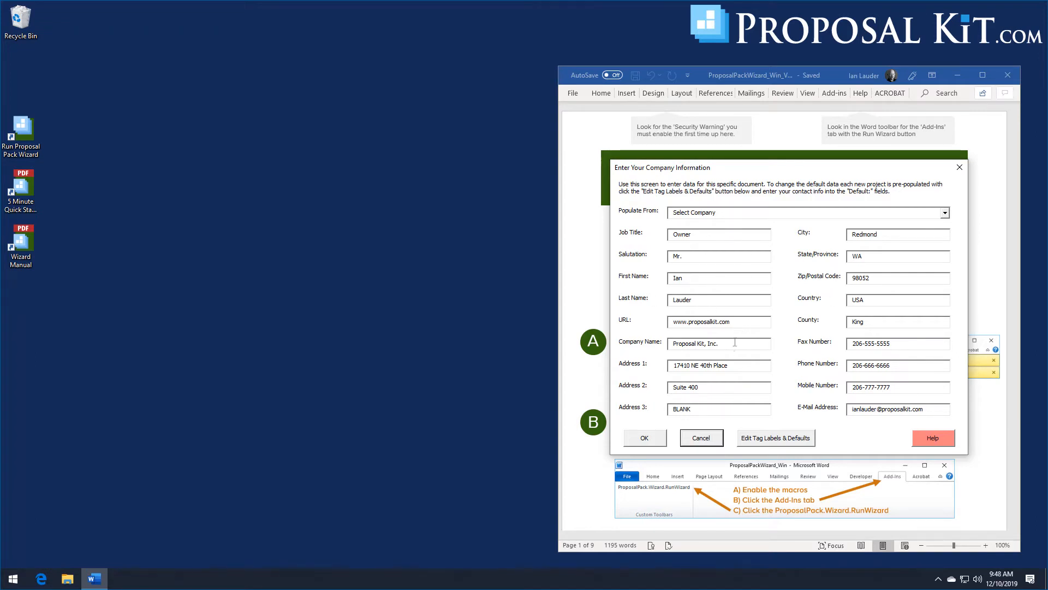
left_click(651, 439)
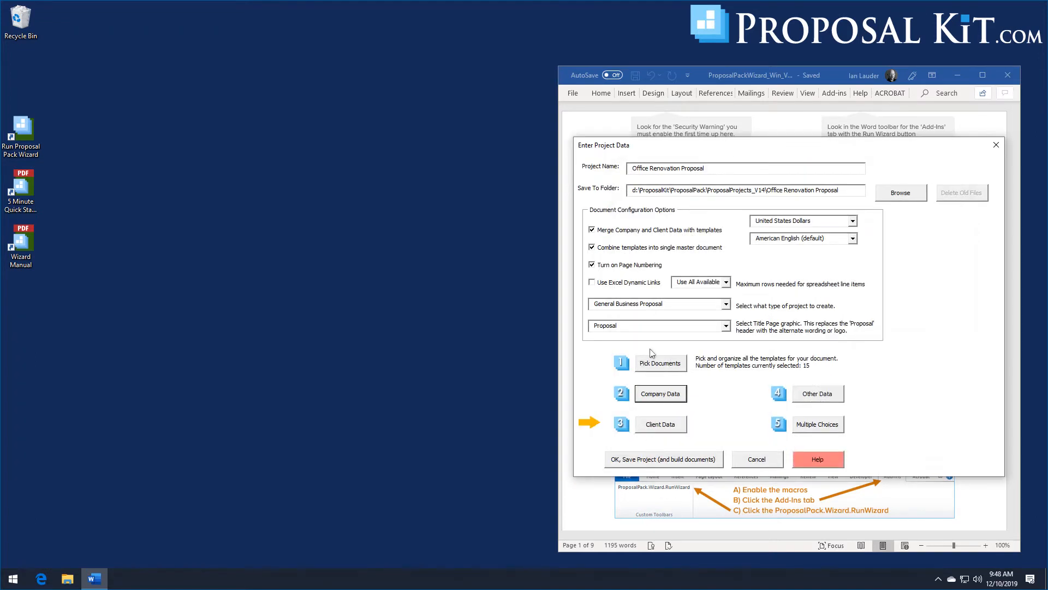
left_click(665, 433)
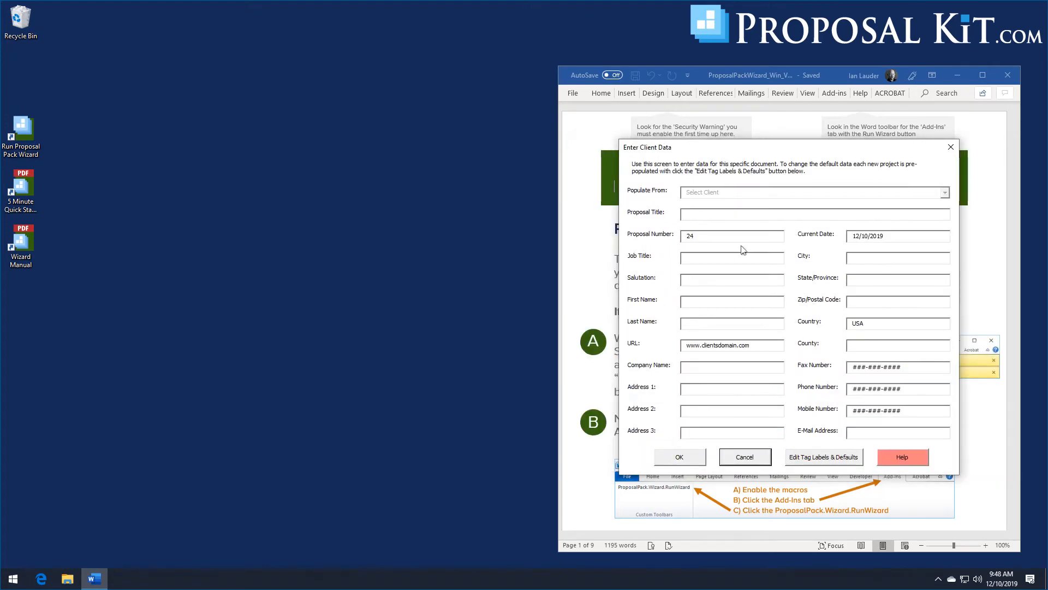
left_click(690, 462)
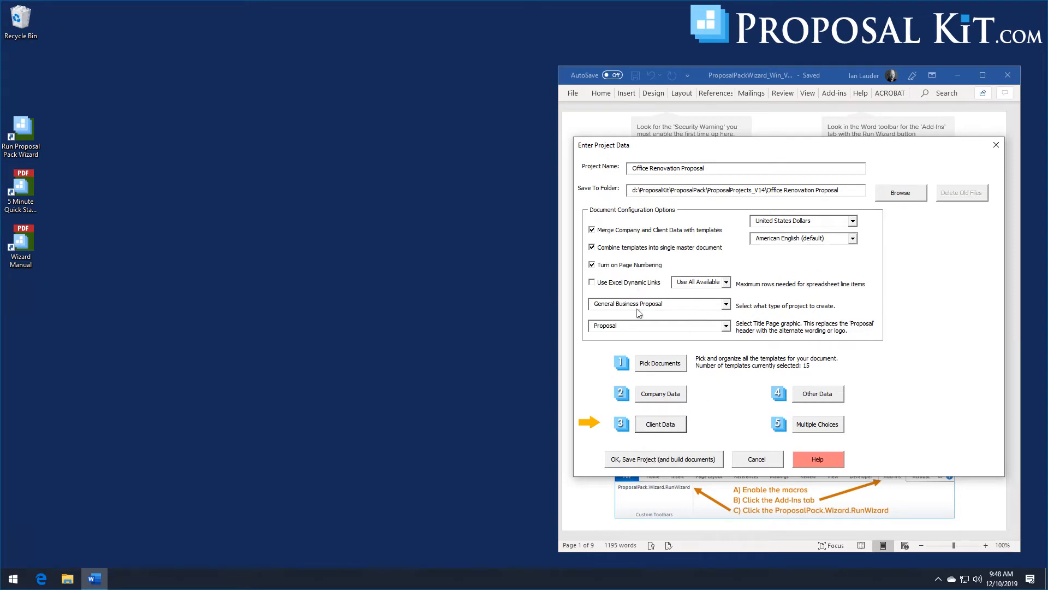
Save the project, build its documents and open the screen for editing the current project documents.
left_click(663, 459)
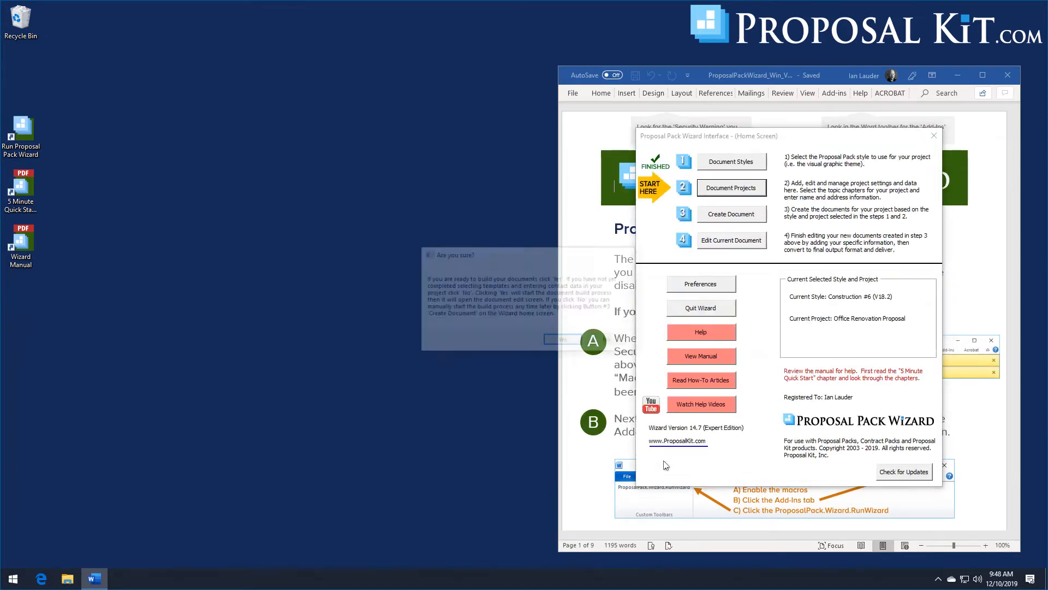
left_click(567, 341)
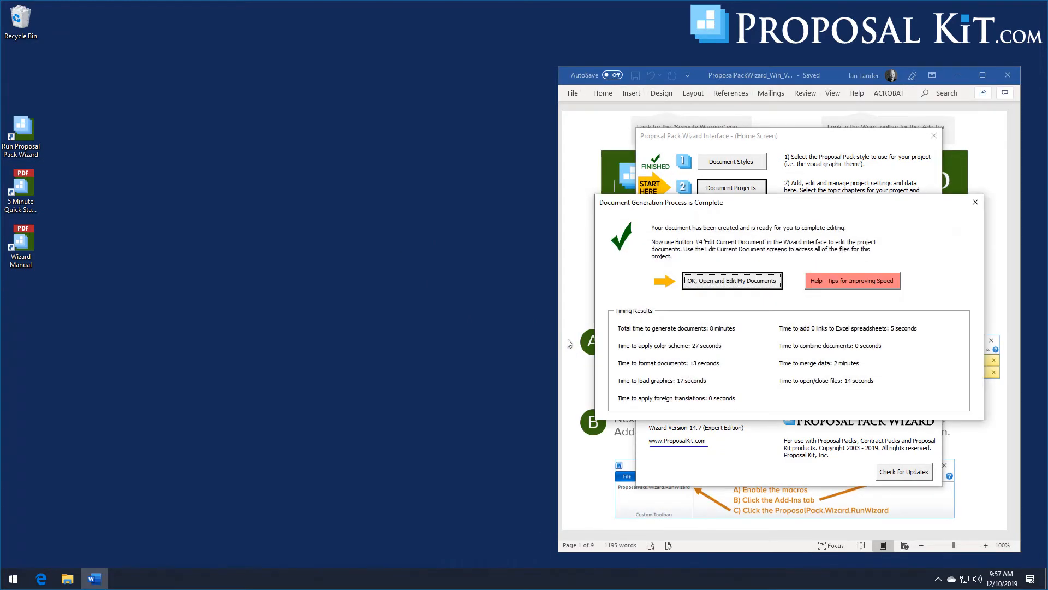
left_click(718, 283)
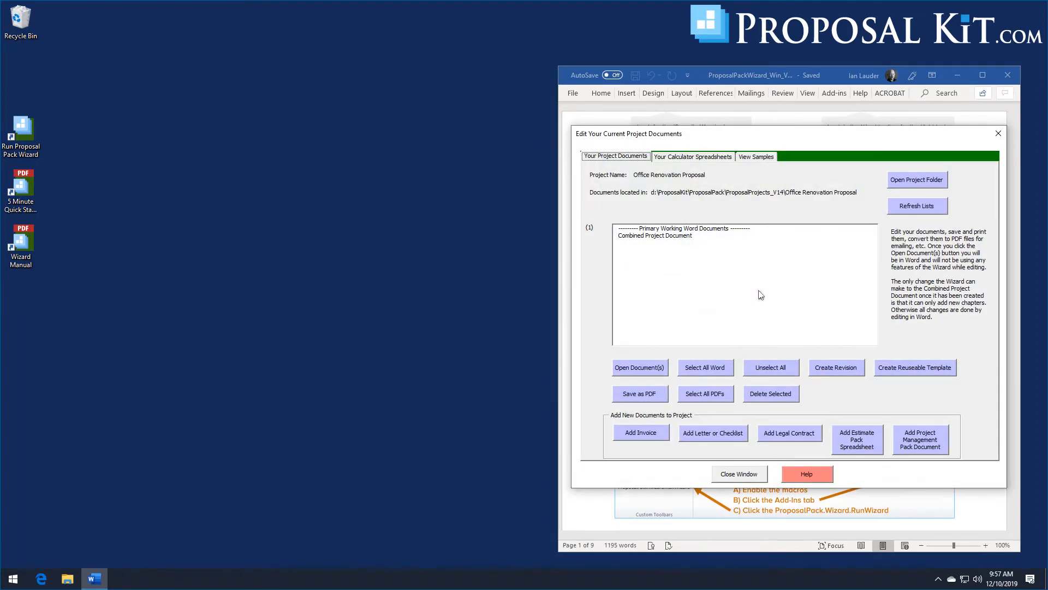
Open the Combined Project Document and place its window beside the wizard window.
left_click(659, 237)
left_click(640, 368)
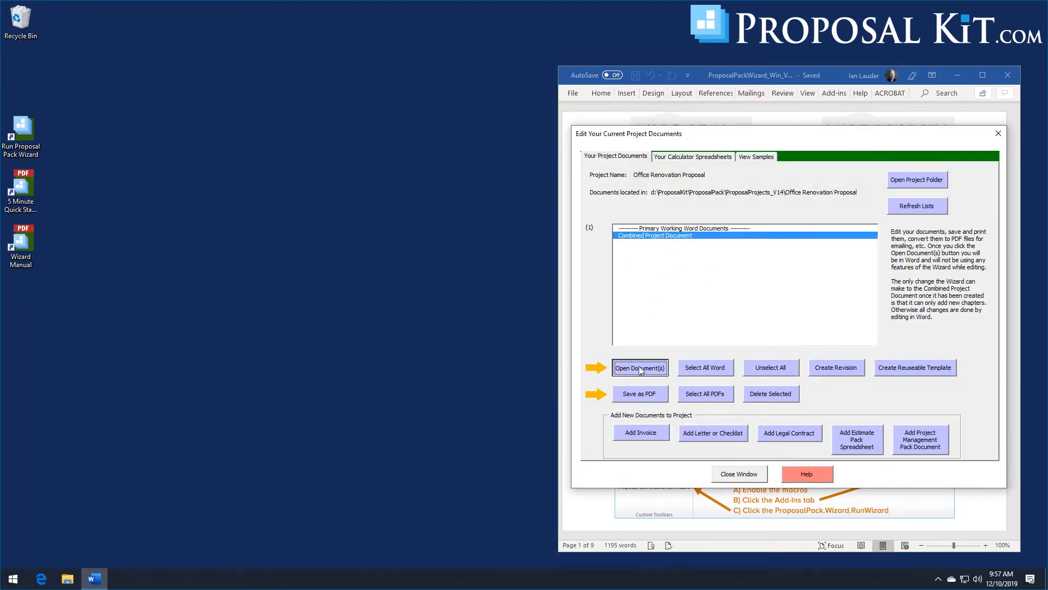
left_click_drag(770, 94, 322, 48)
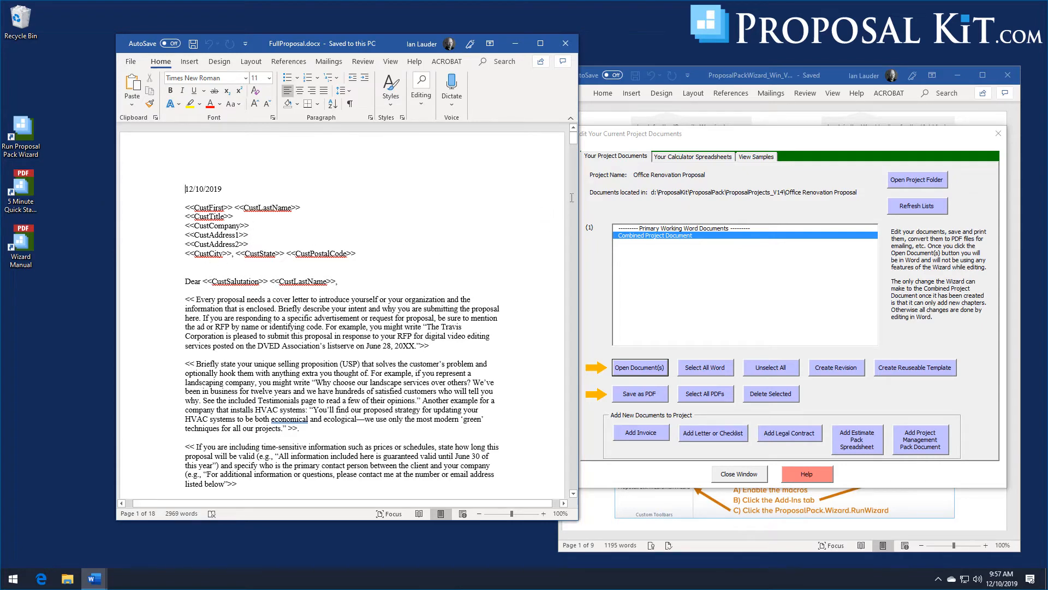
Look through the combined proposal from the table of contents to the back page, including the budget and construction schedule, and close it.
left_click_drag(575, 141, 570, 183)
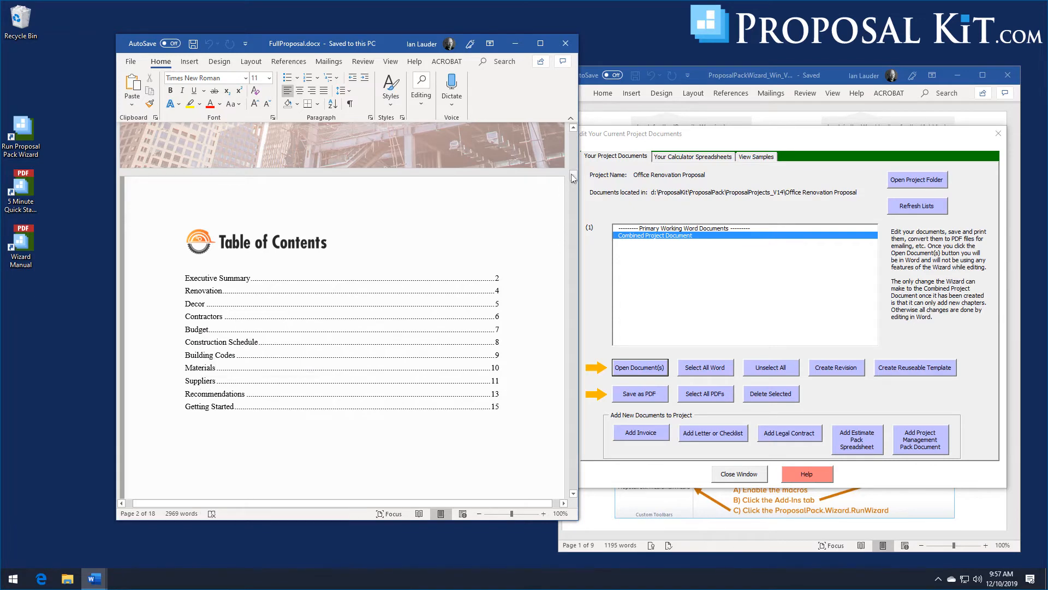
left_click_drag(573, 176, 548, 232)
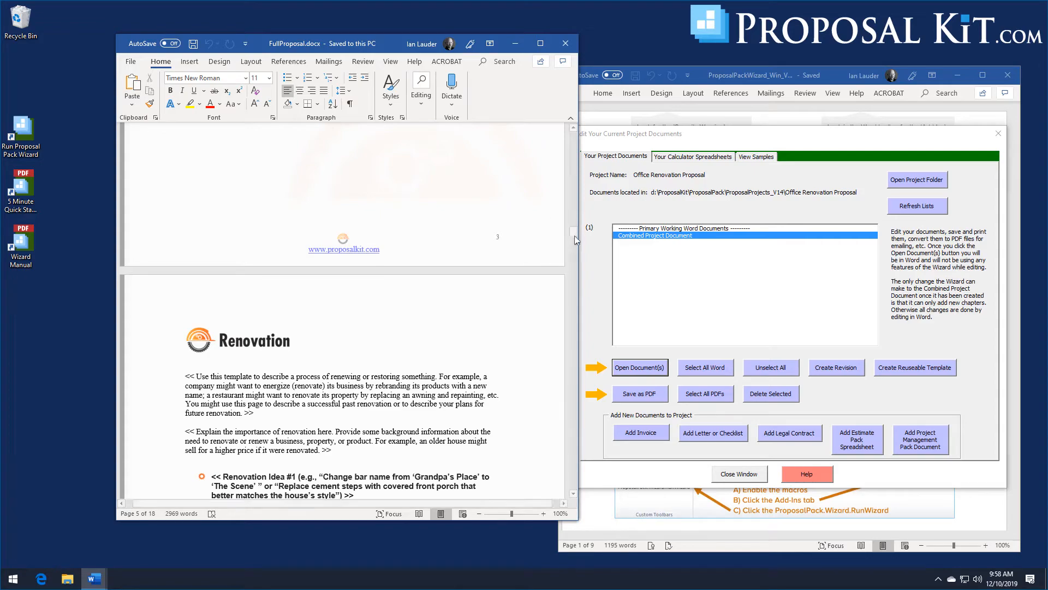
left_click_drag(574, 234, 565, 301)
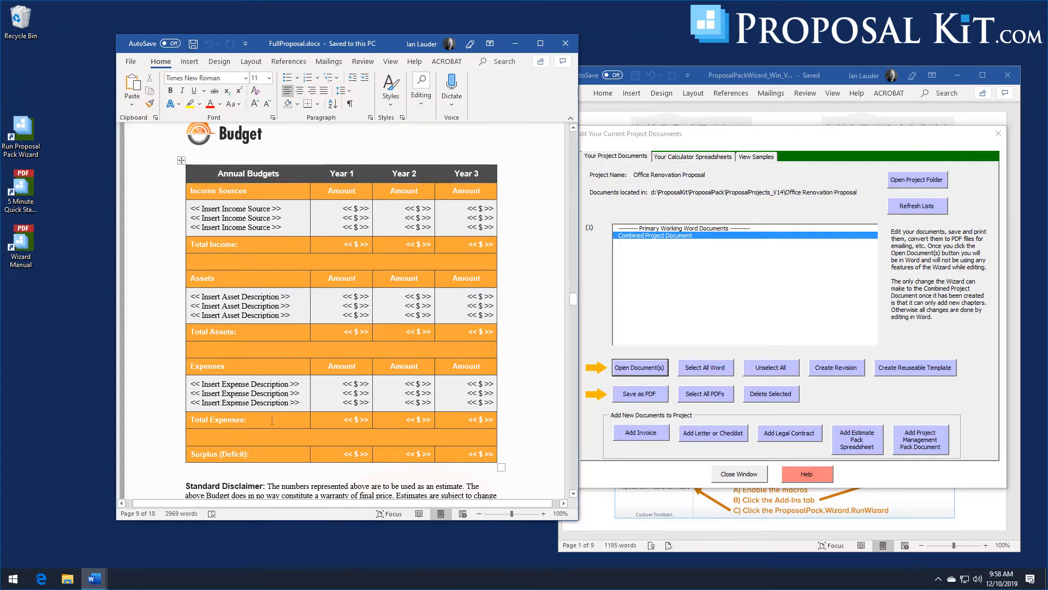
left_click_drag(573, 299, 574, 313)
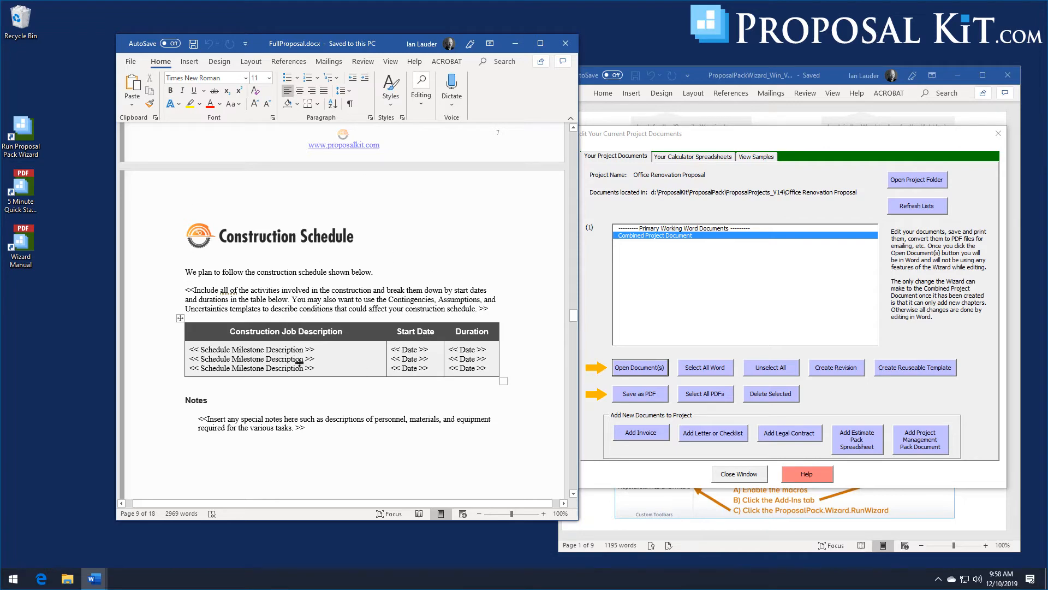
left_click(573, 317)
left_click_drag(572, 317, 583, 479)
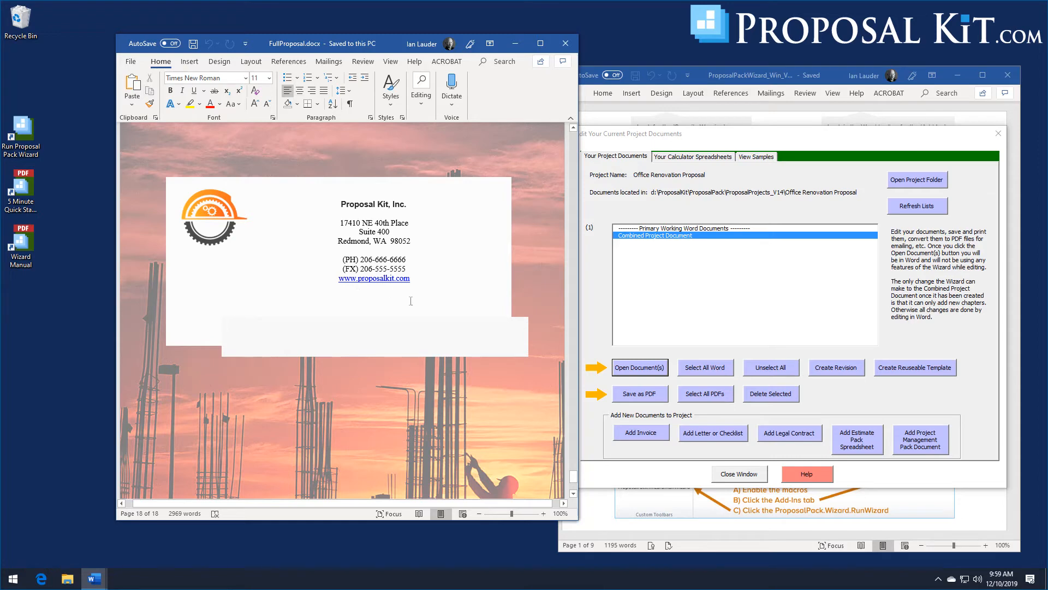
left_click_drag(574, 477, 573, 370)
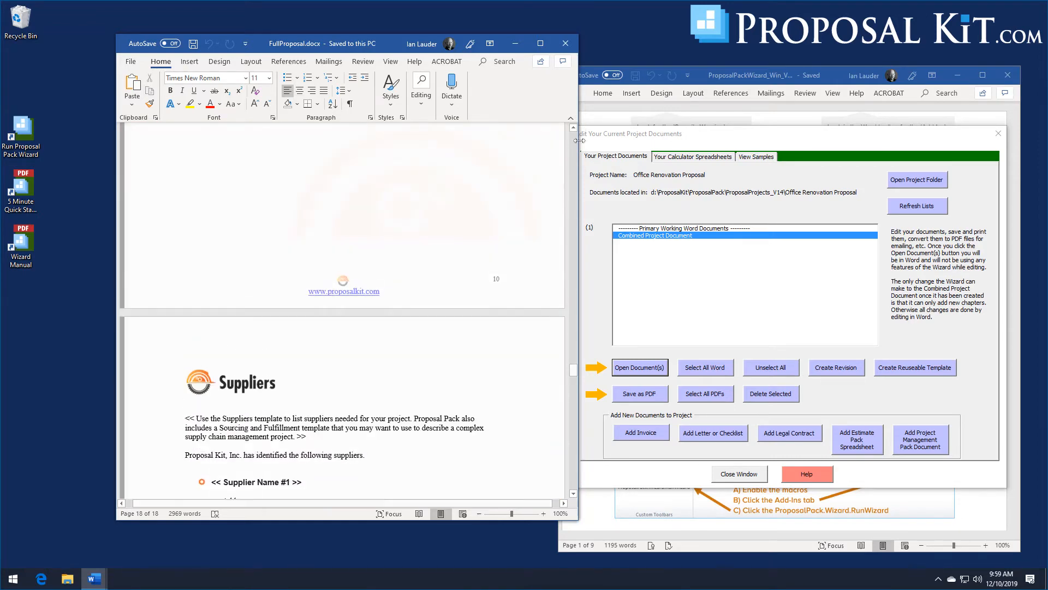
left_click(565, 42)
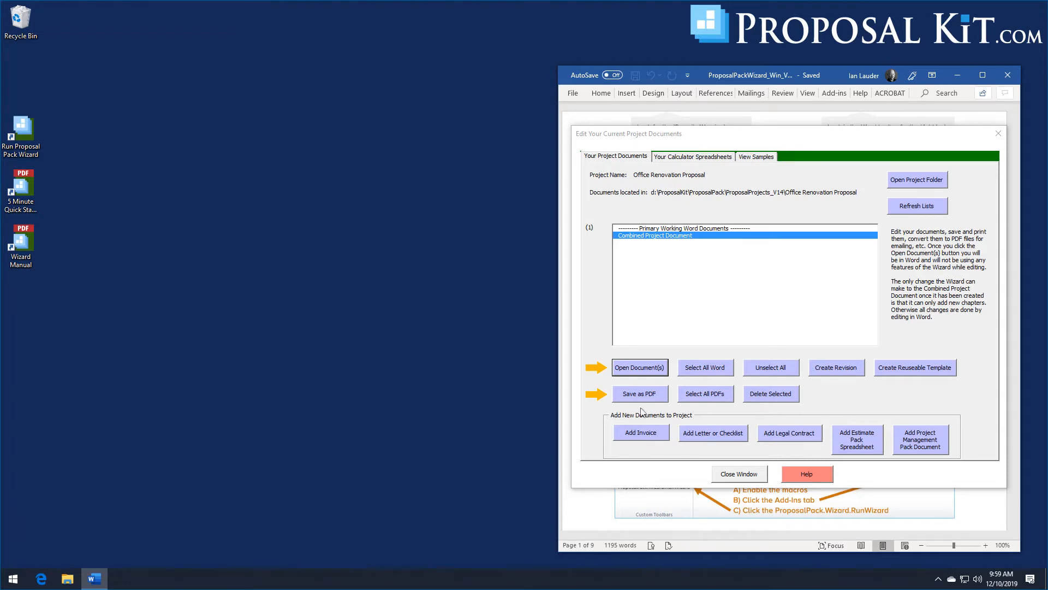
Add an invoice to the project and open the new Invoice document beside the wizard window.
left_click(649, 433)
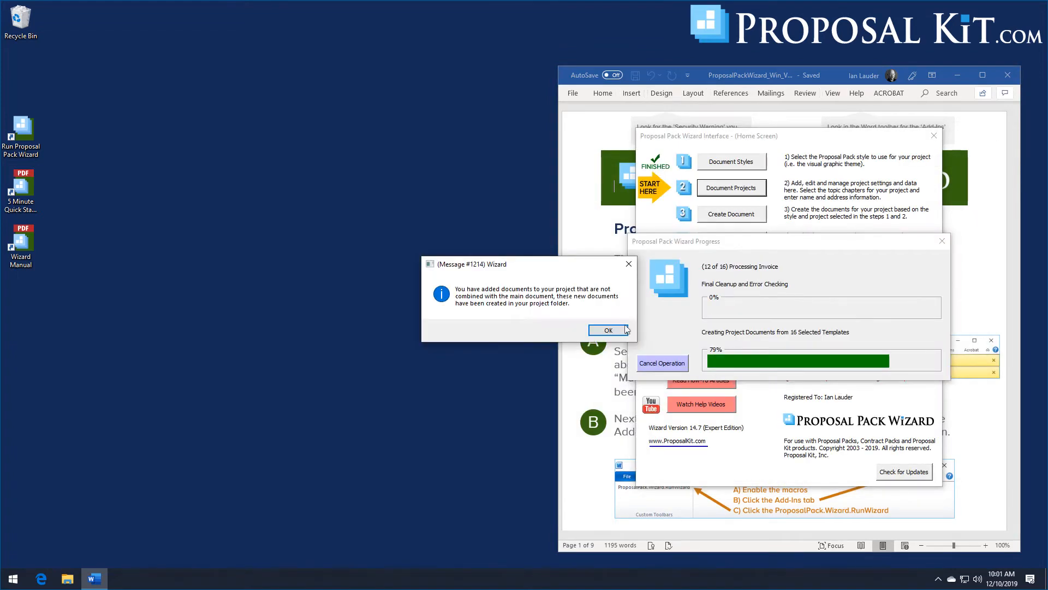
left_click(615, 338)
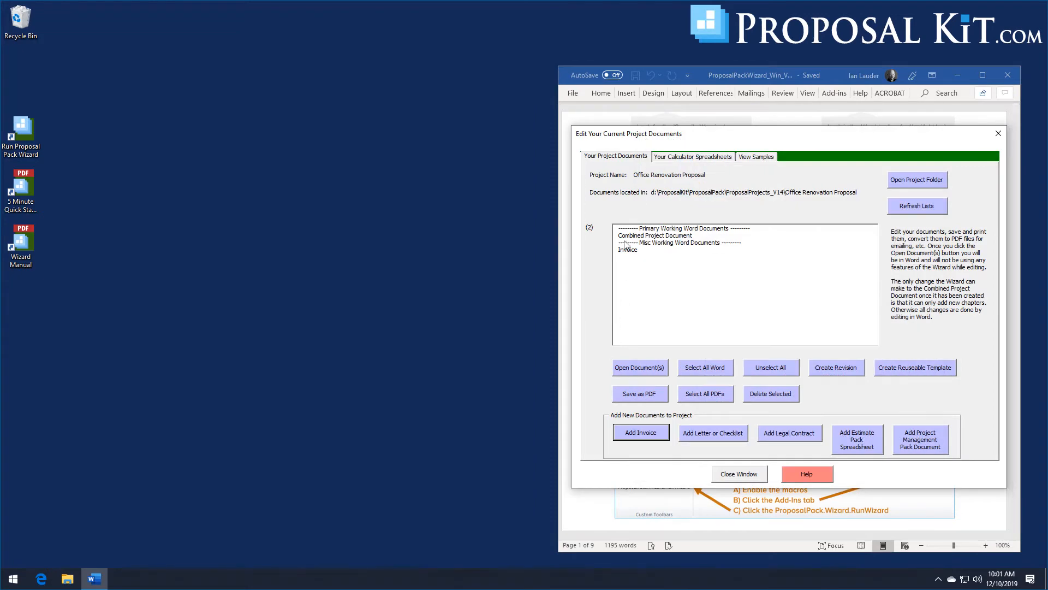
left_click(629, 251)
left_click(639, 371)
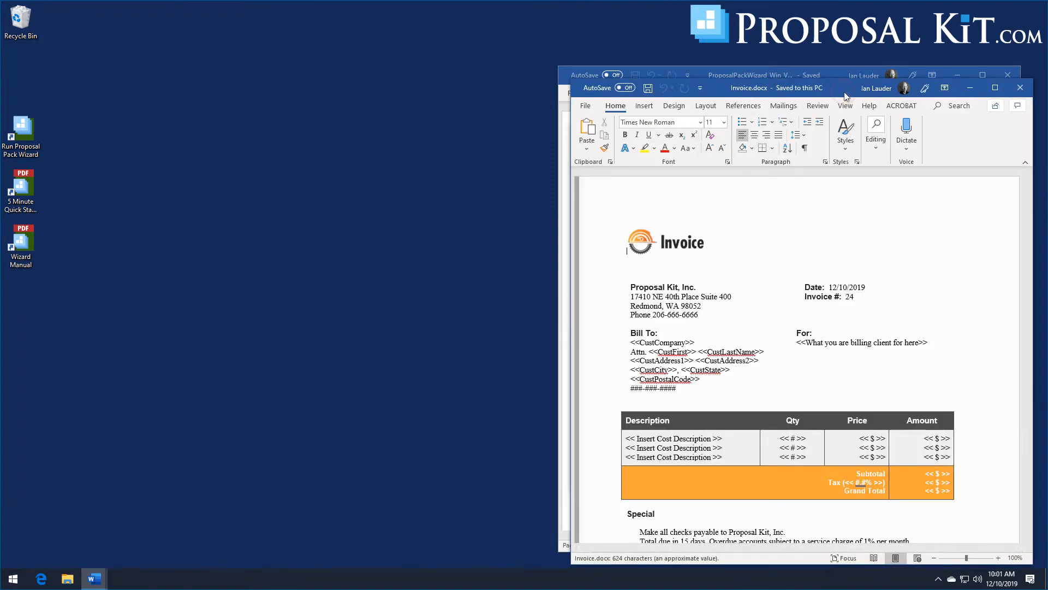
left_click_drag(849, 99, 347, 57)
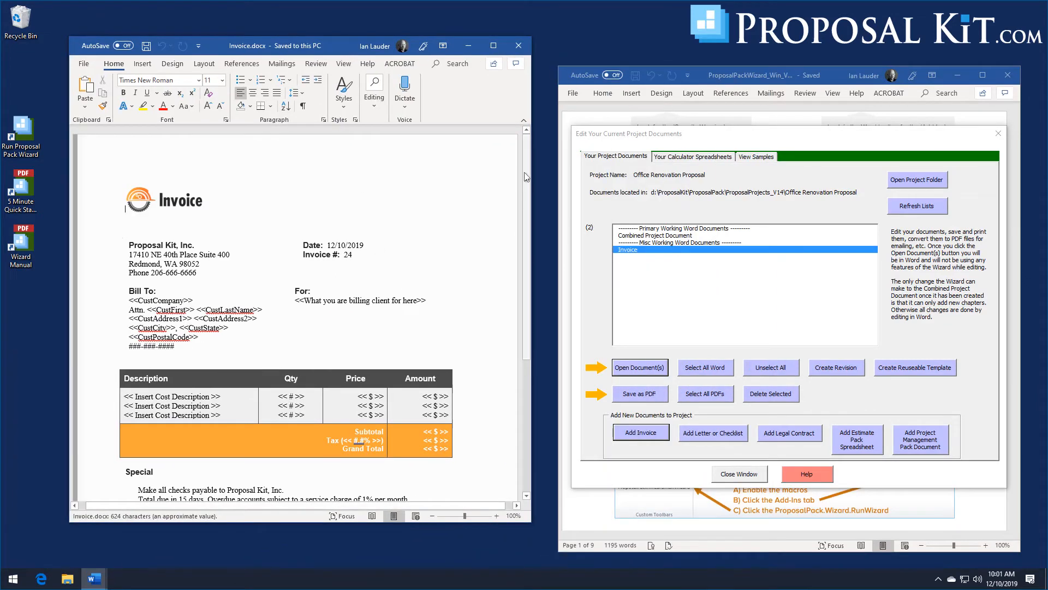
Look through the invoice's billing details, cost table and payment terms.
left_click_drag(528, 175, 552, 164)
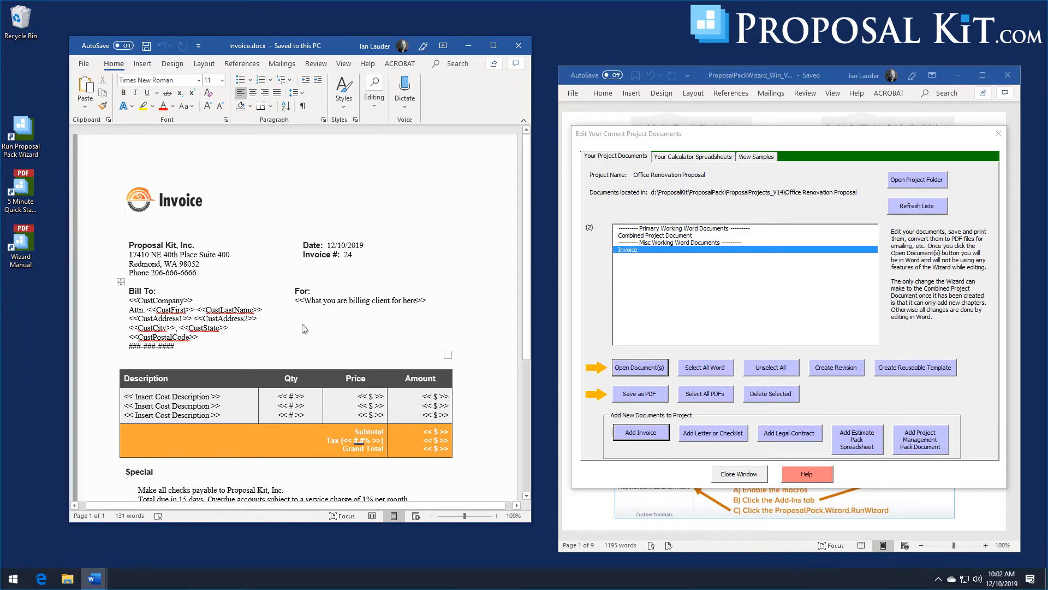
scroll(304, 328, "down", 3)
scroll(304, 329, "up", 3)
scroll(338, 245, "down", 6)
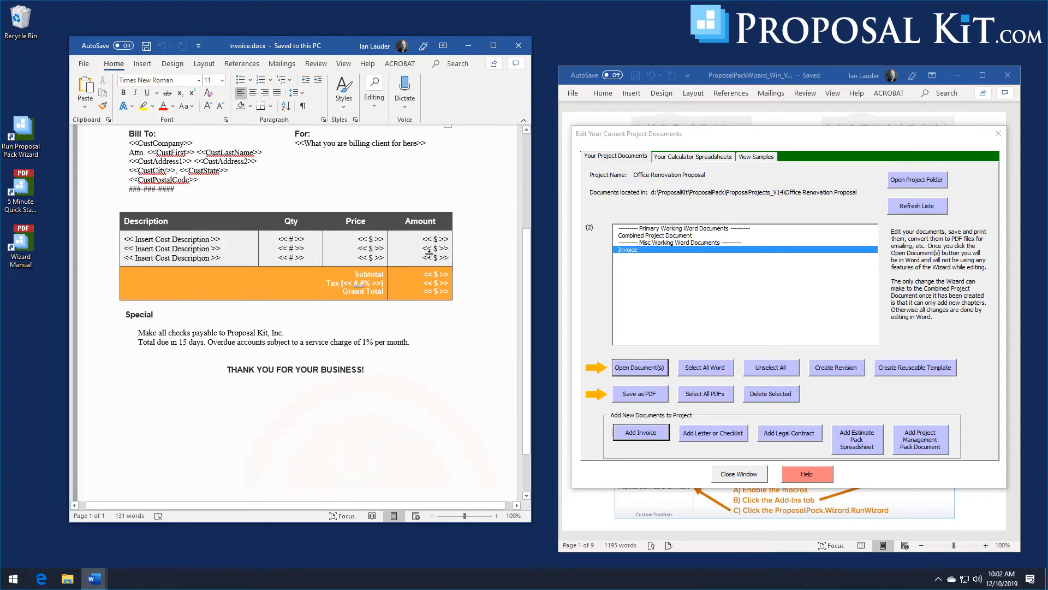
Return to the start of the invoice, and close it along with the project document editing window.
scroll(429, 253, "up", 4)
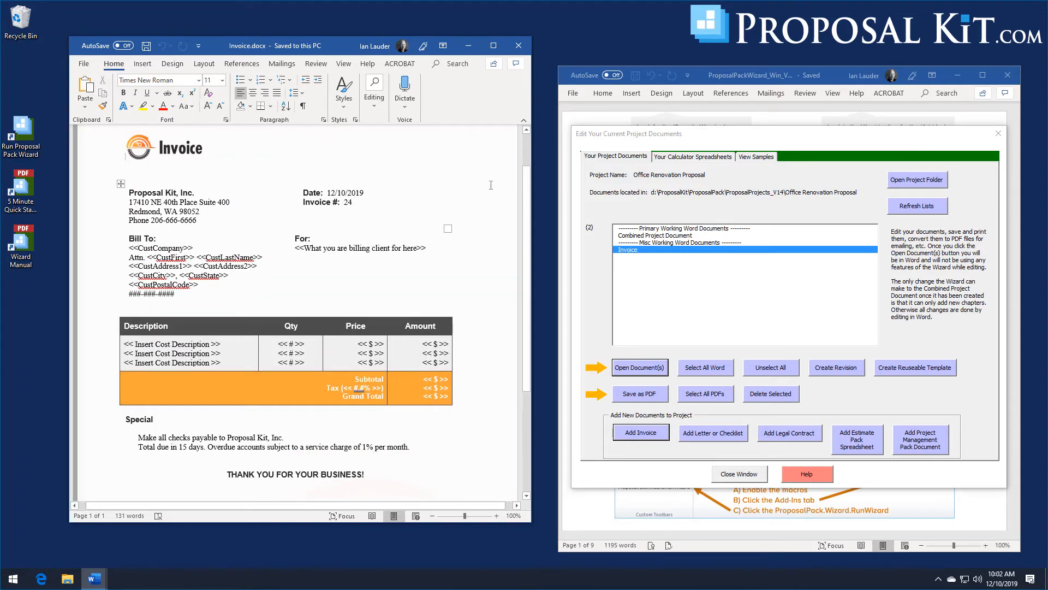
left_click(519, 46)
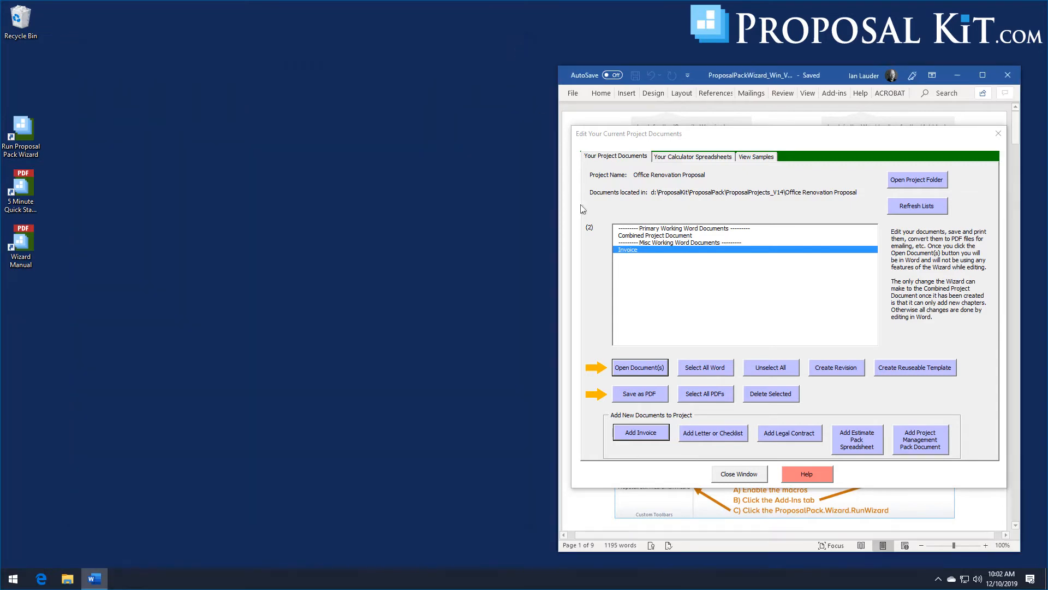
left_click(739, 474)
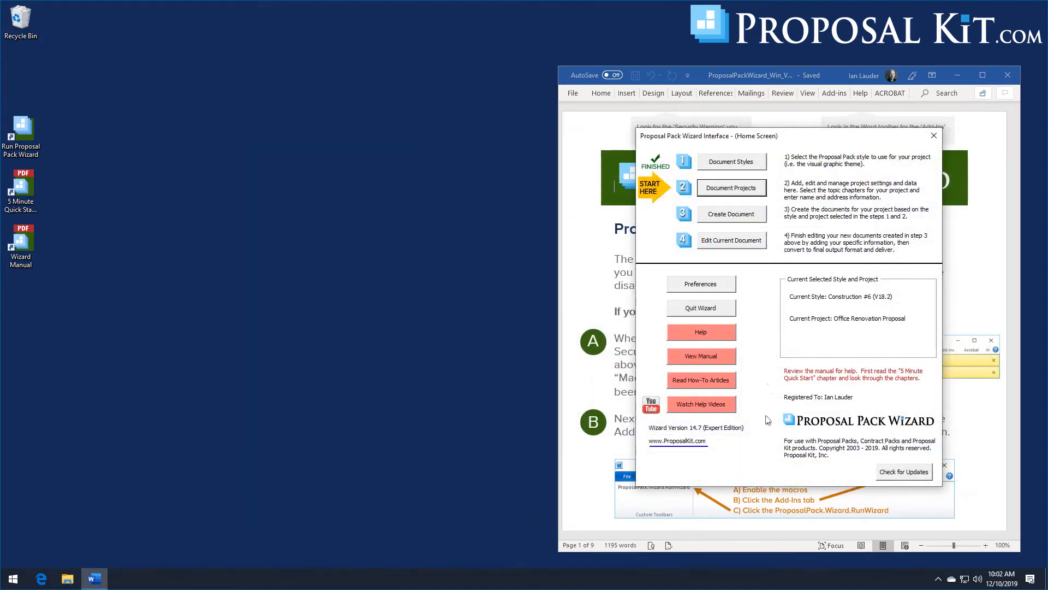
Change the document style to Electrical #4 (V18.2).
left_click(743, 164)
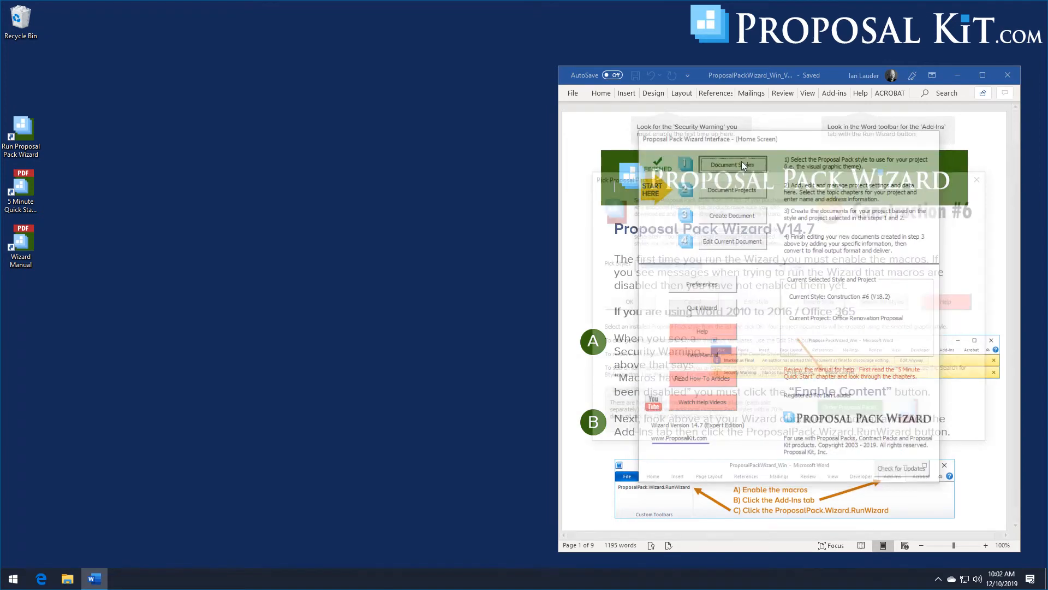
left_click(686, 305)
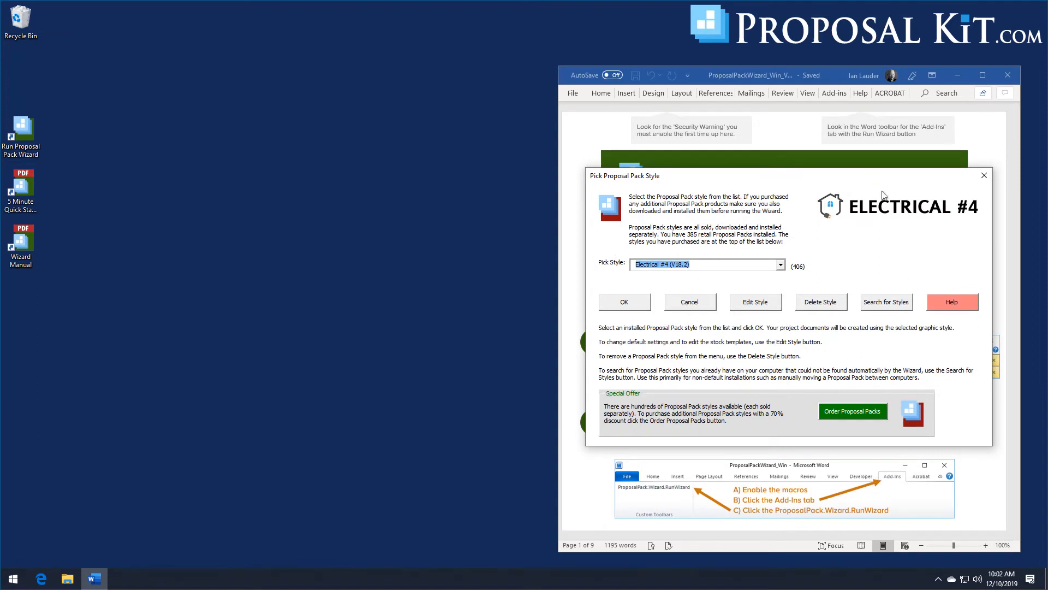
left_click(627, 305)
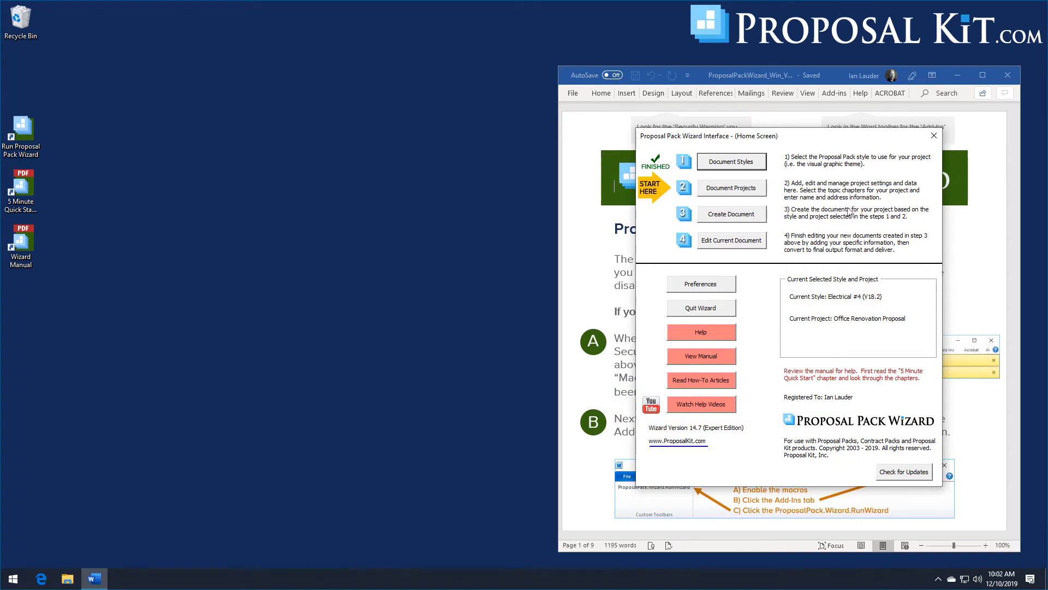
left_click_drag(829, 140, 828, 134)
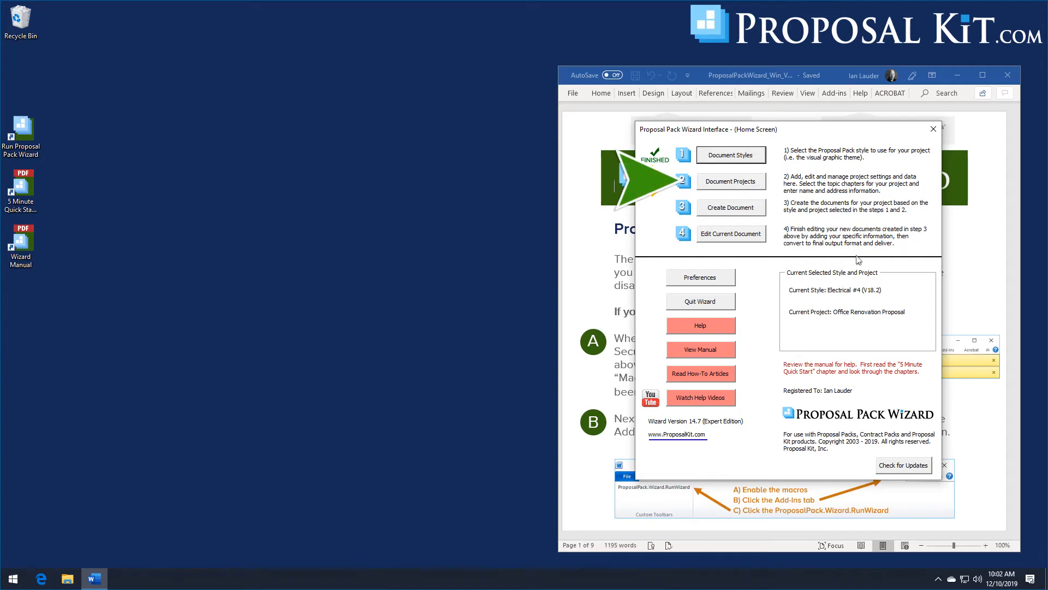
Add a new project and start picking the documents for it.
left_click(747, 187)
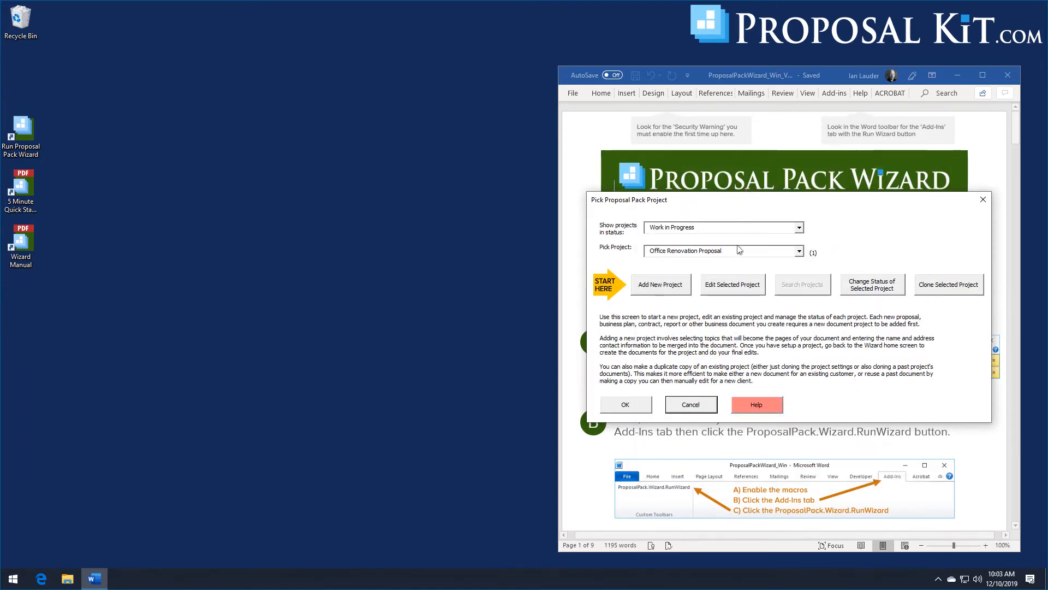
left_click(688, 291)
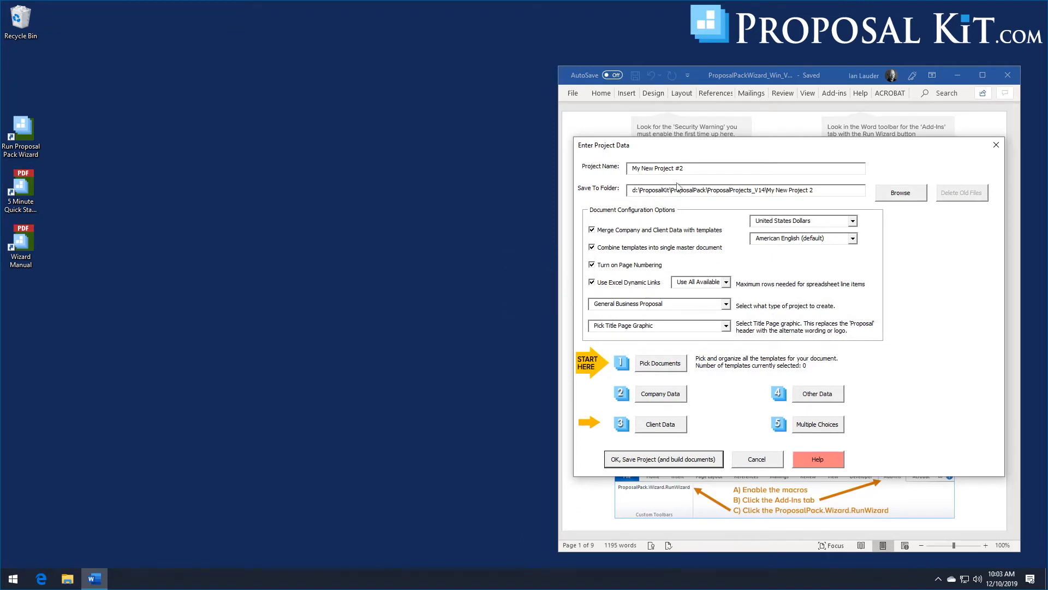
left_click(665, 369)
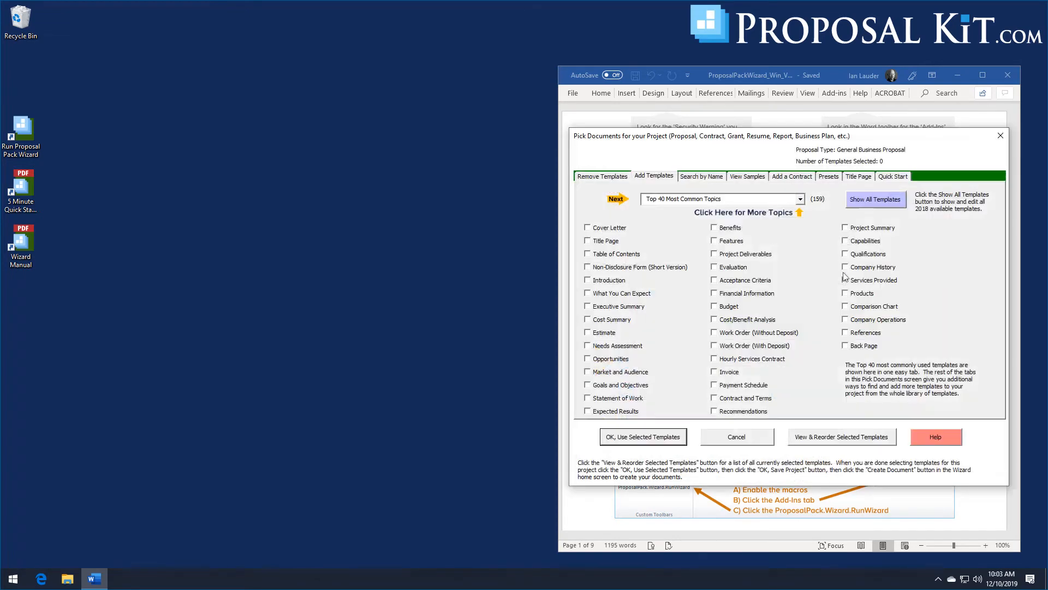
Import the content of the completed sample Electrical Contractor Sample Proposal into the project and accept its template list.
left_click(742, 182)
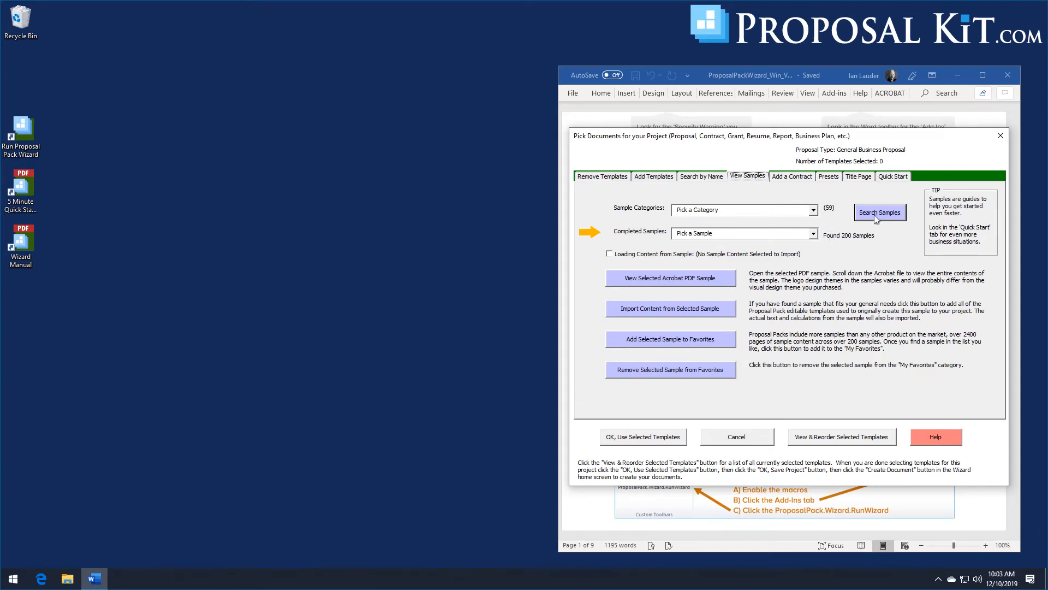
left_click(814, 234)
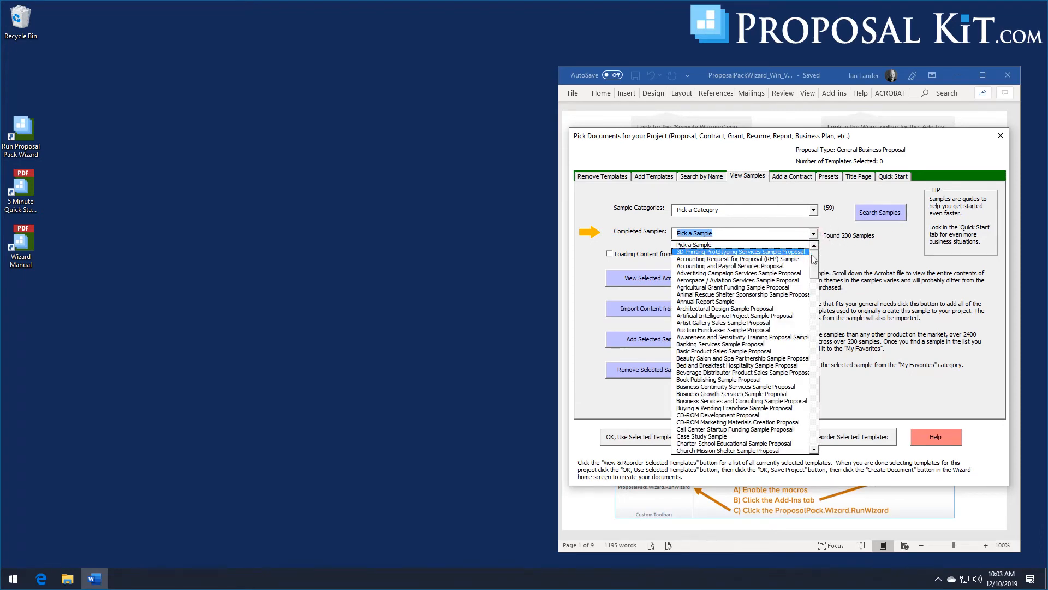
left_click_drag(815, 260, 817, 299)
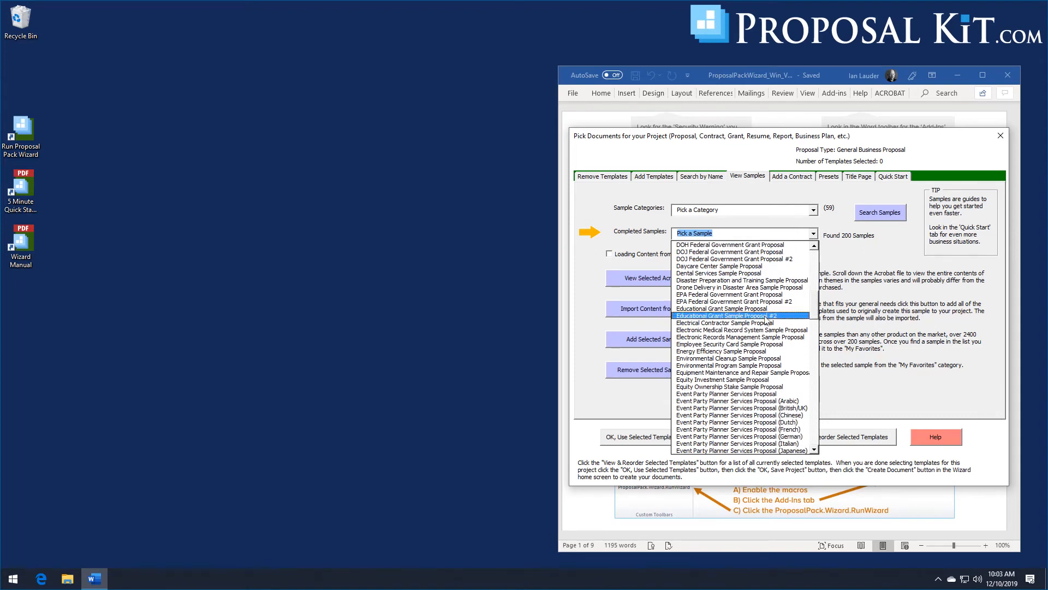
left_click(722, 323)
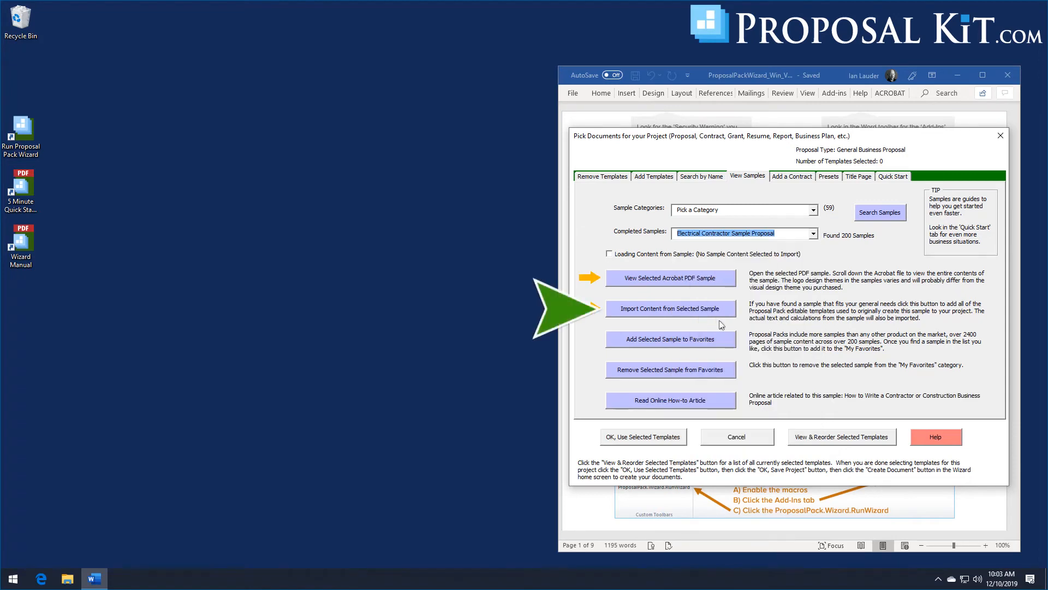
left_click(657, 309)
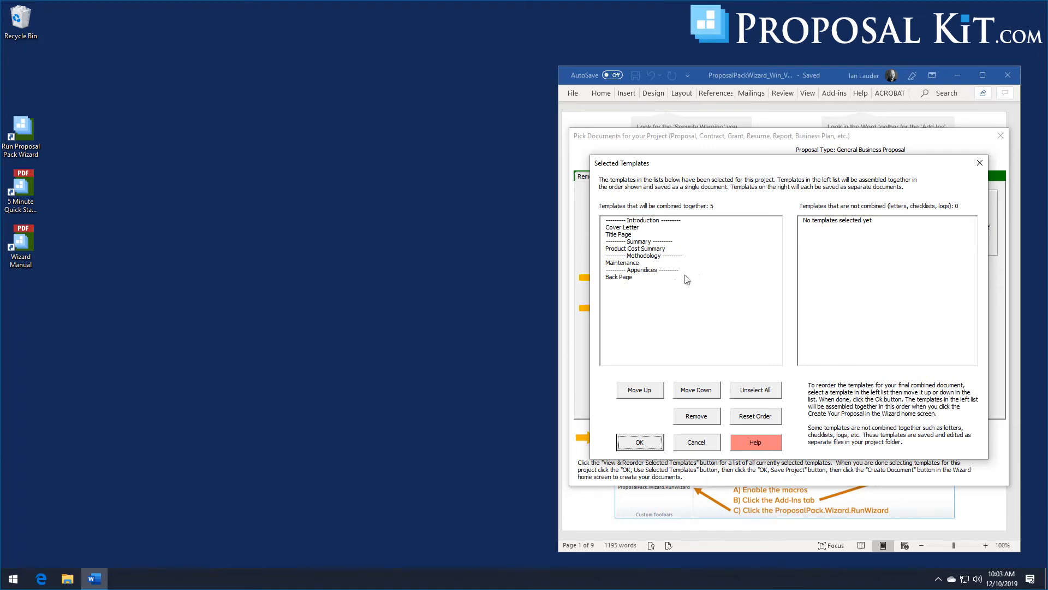
left_click(640, 442)
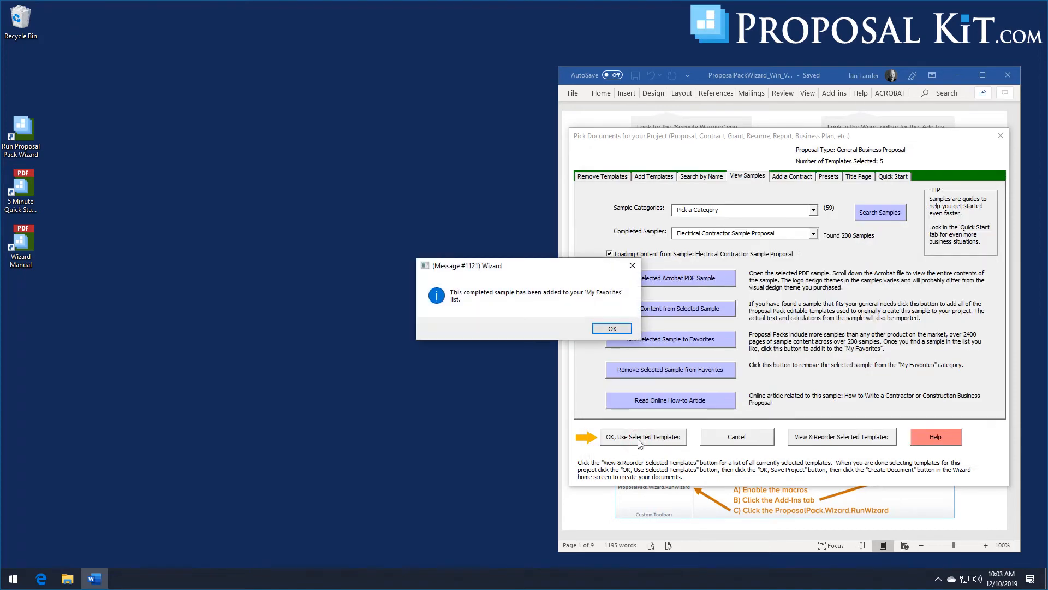
left_click(612, 329)
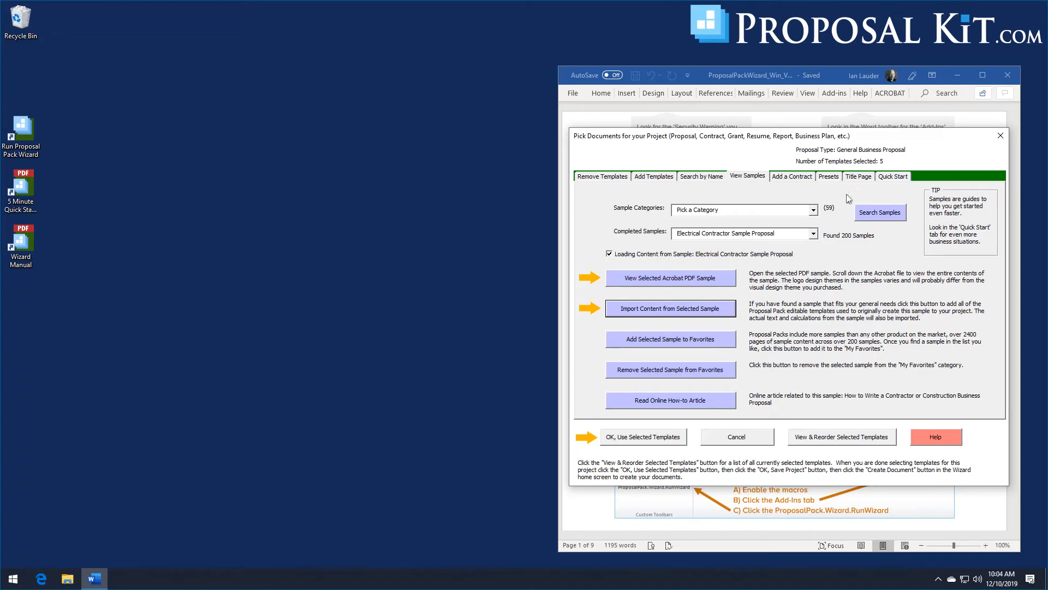
Review the order of the selected templates and apply the selection to the project.
left_click(846, 442)
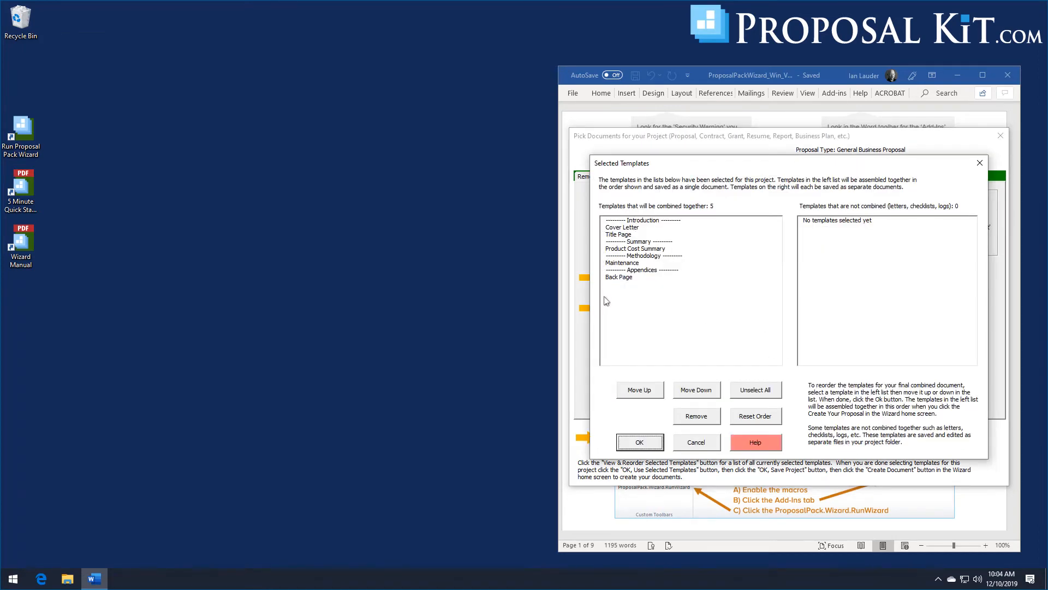
left_click(645, 440)
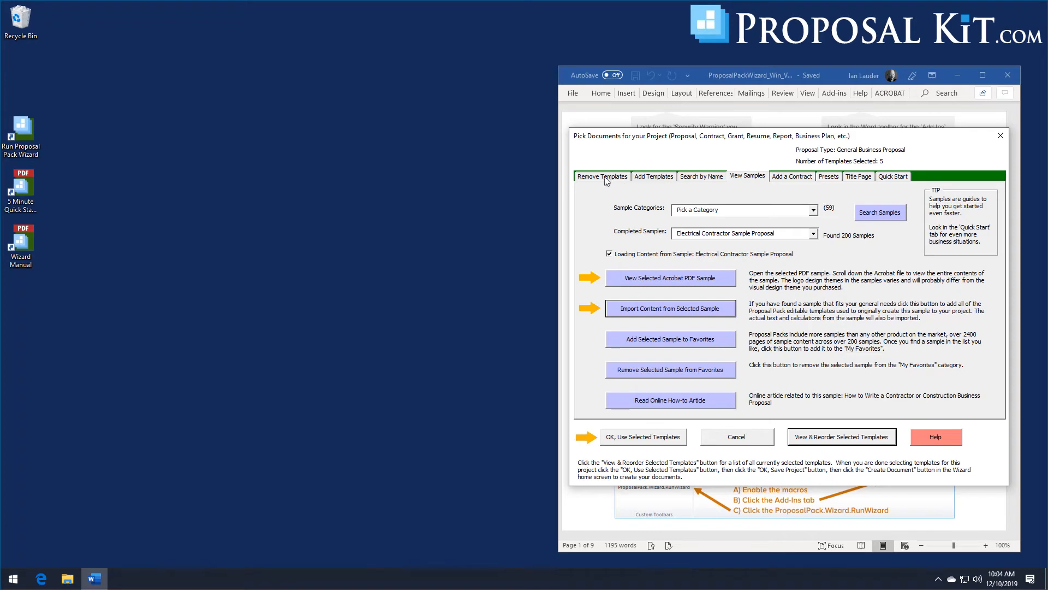
left_click(653, 439)
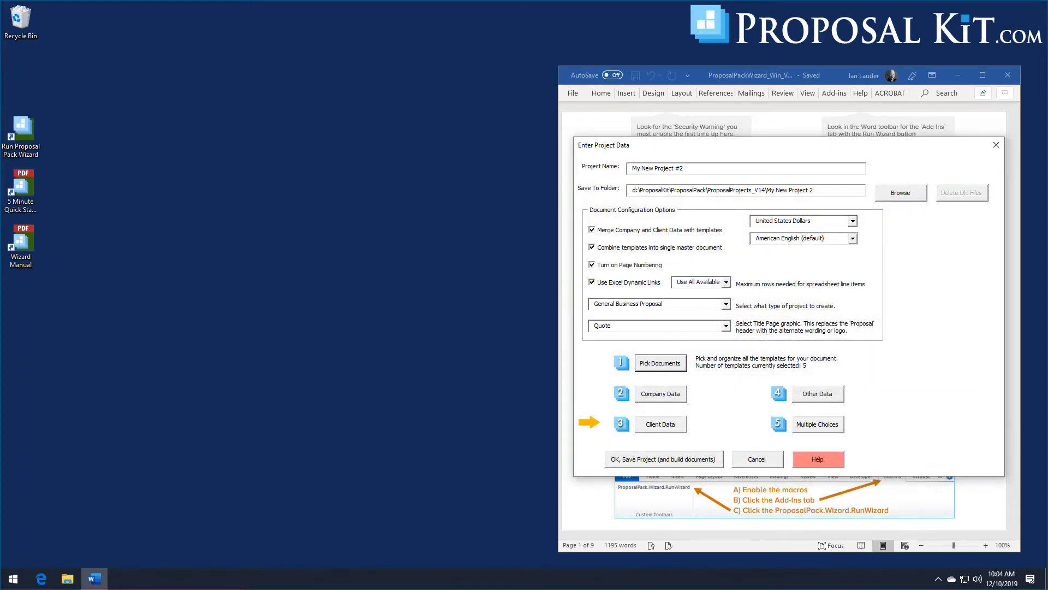
Fill in the company information for PSE, Inc. and the client data for Bellevue Market, with the title Electrical Project for Bellevue Market.
left_click(661, 393)
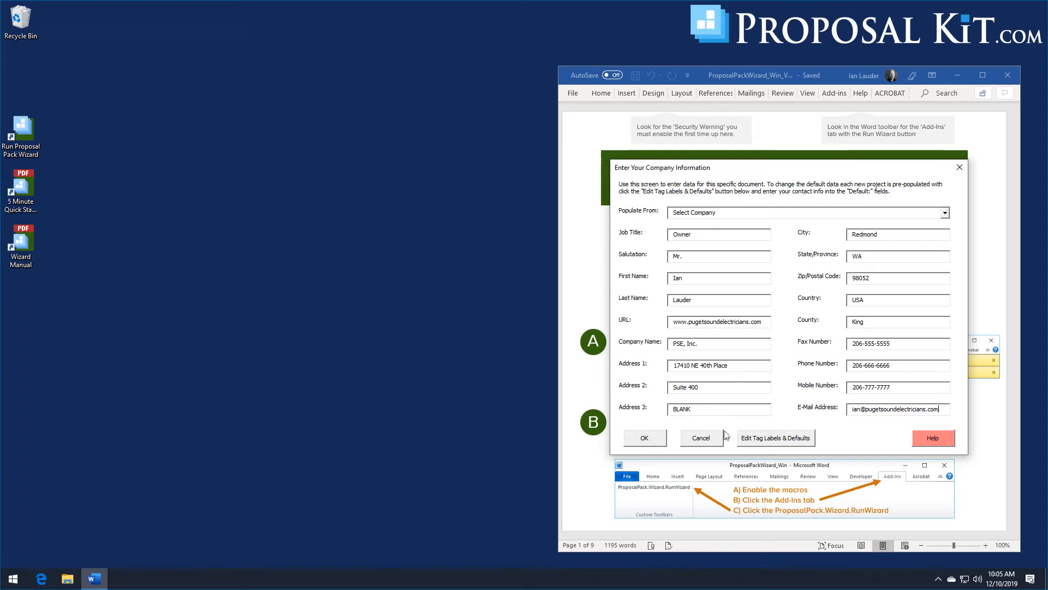
left_click(650, 442)
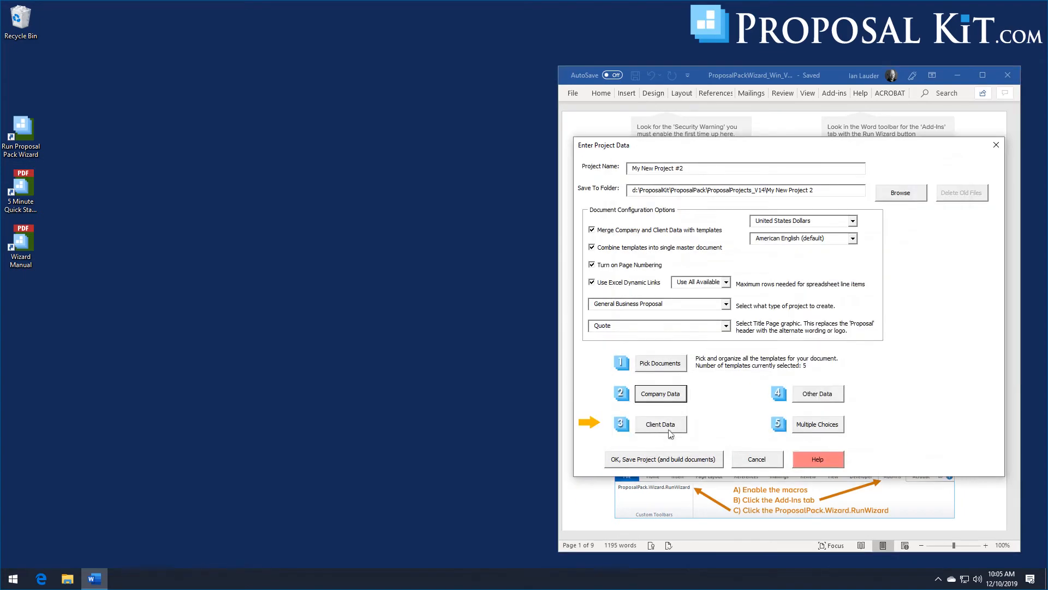
left_click(674, 431)
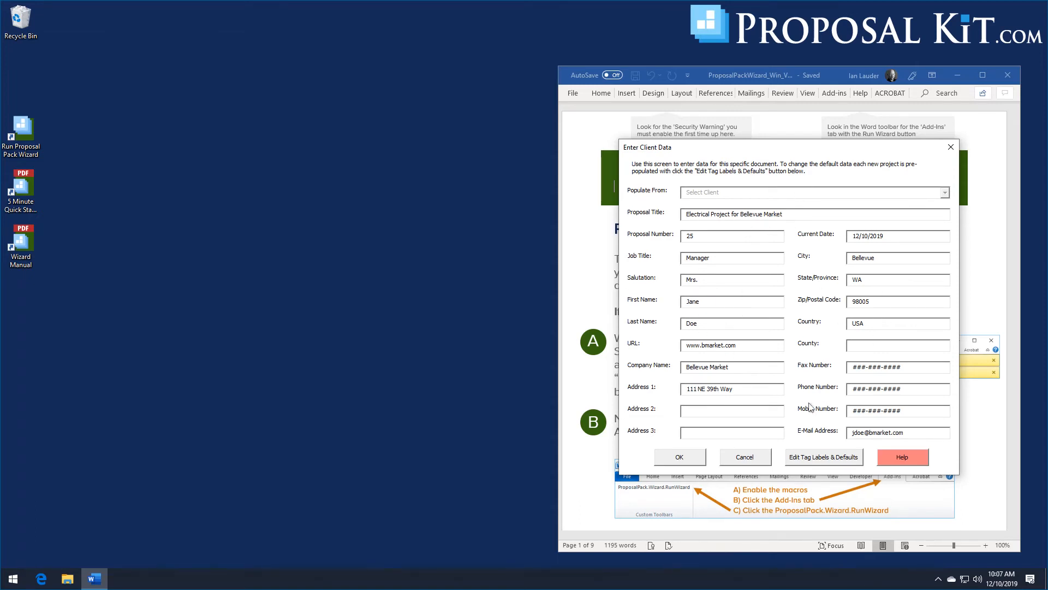
left_click(680, 458)
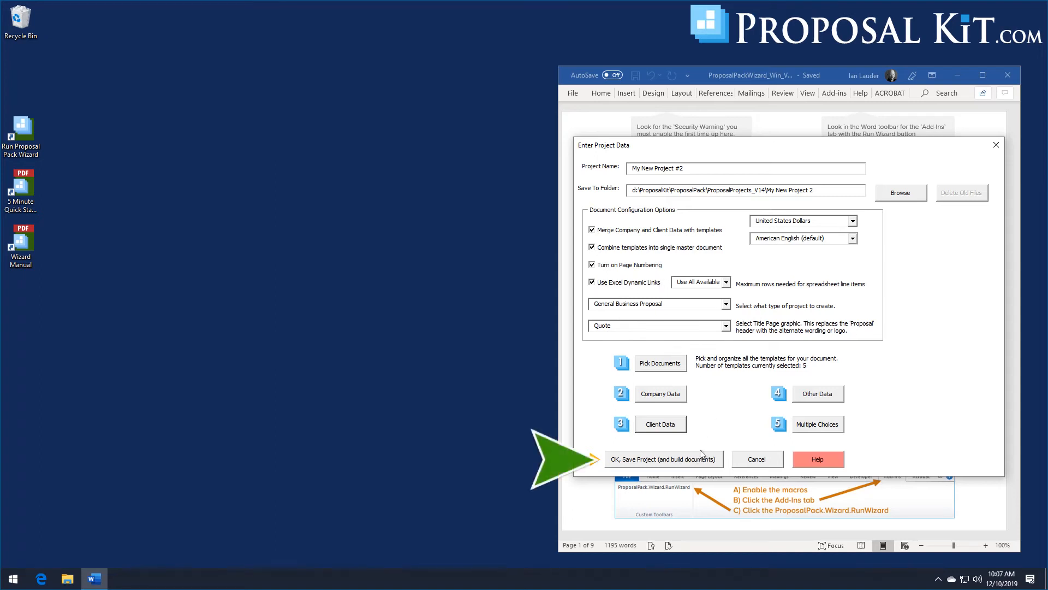
Save the project and build its documents, and bring up the project's calculator spreadsheets.
left_click(664, 462)
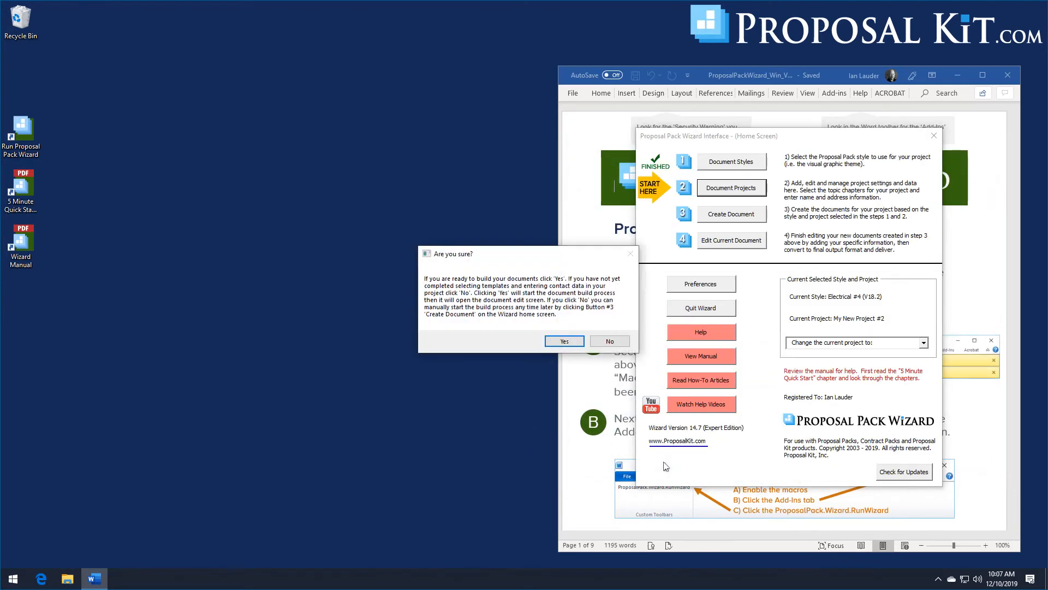
left_click(564, 342)
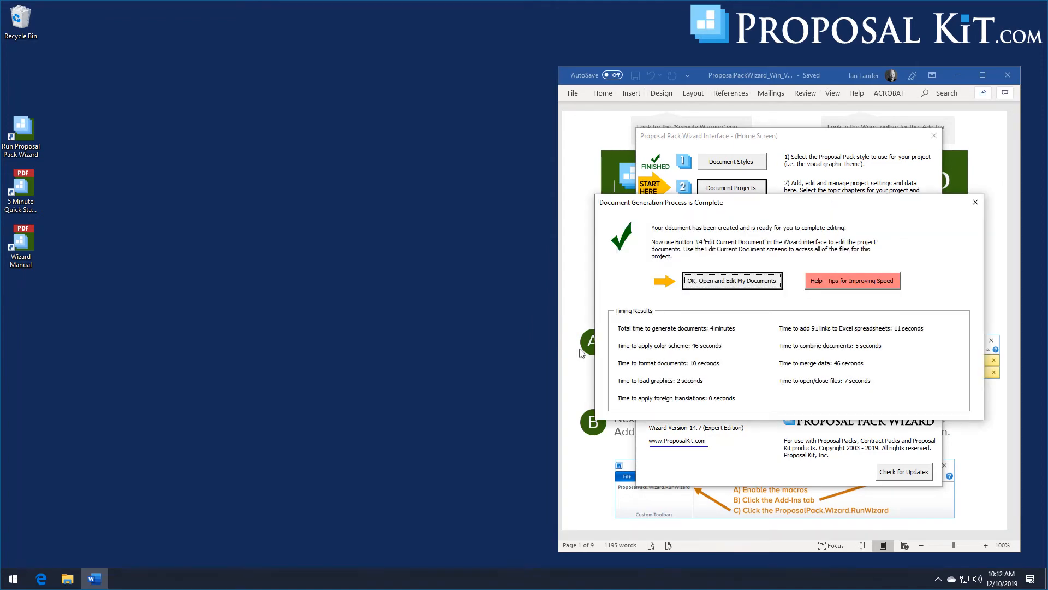
left_click(715, 284)
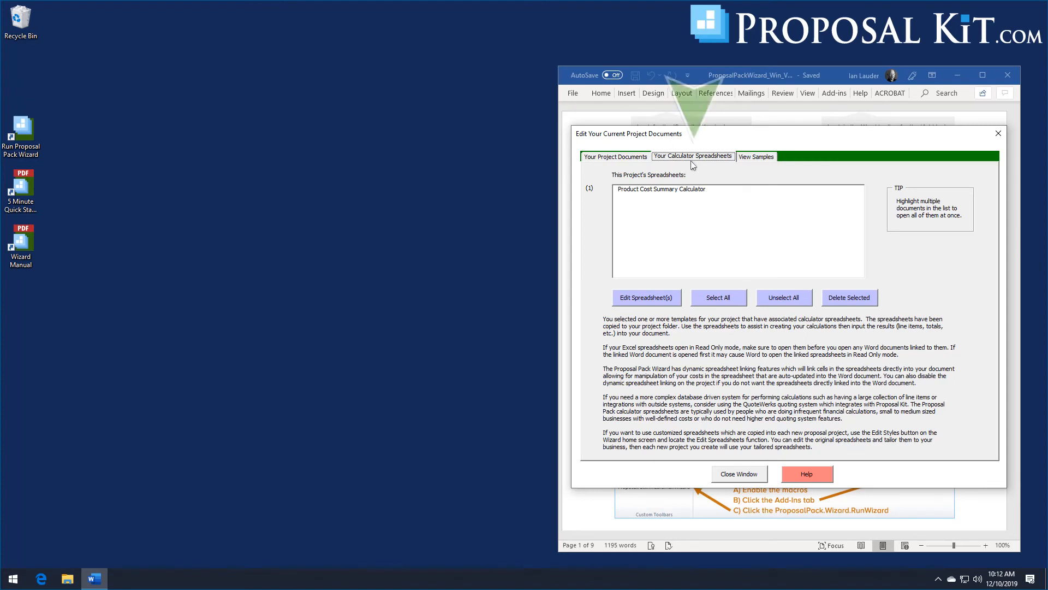
Open the Product Cost Summary Calculator spreadsheet and widen its window to show columns A through J.
left_click(659, 190)
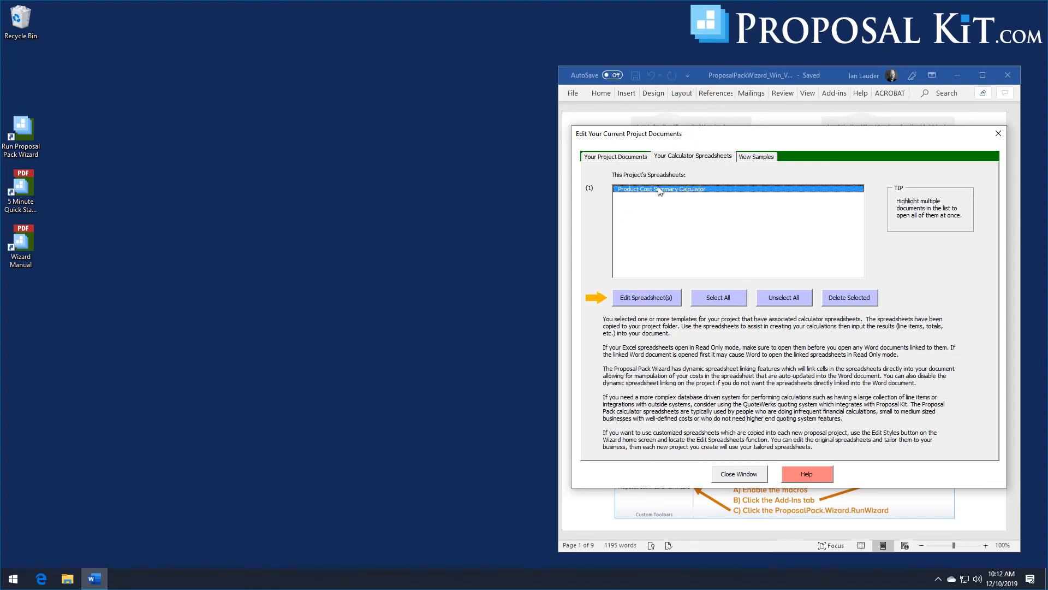
left_click(659, 299)
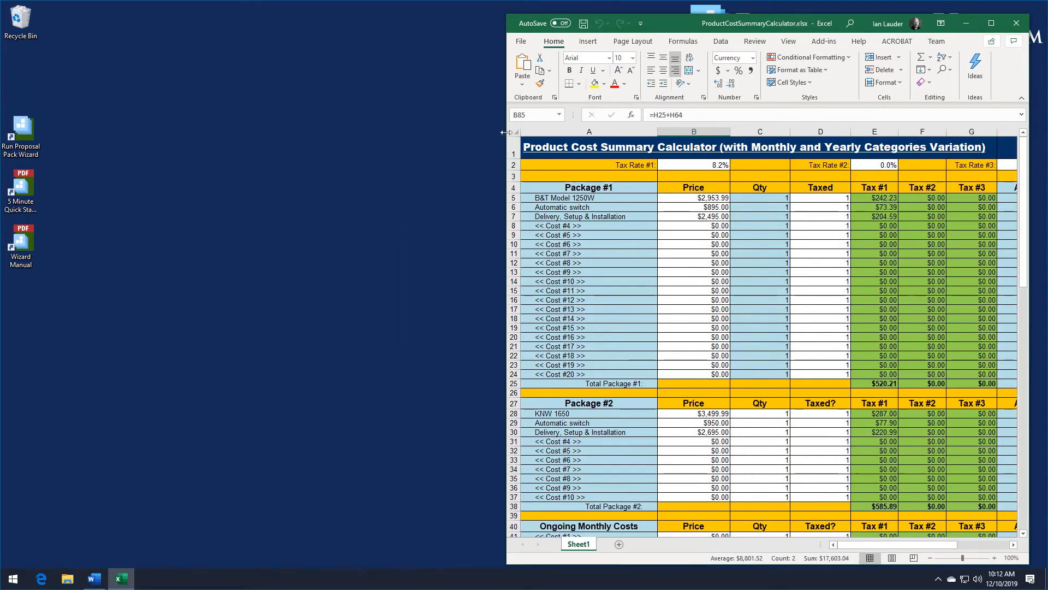
left_click_drag(506, 132, 315, 145)
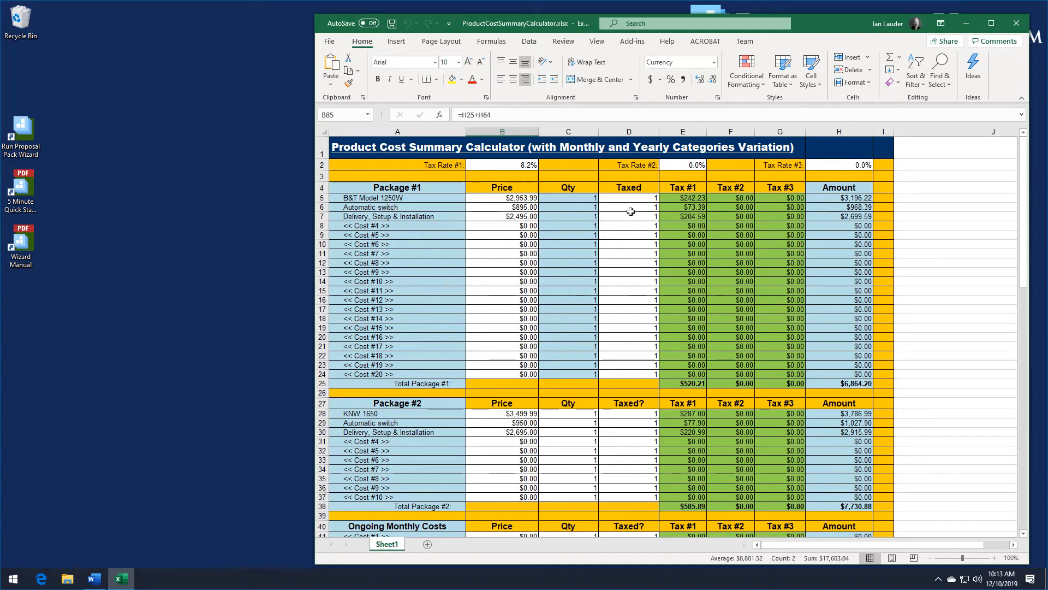
Look through the calculator's package costs, totals and notes, and close the spreadsheet.
scroll(807, 304, "down", 8)
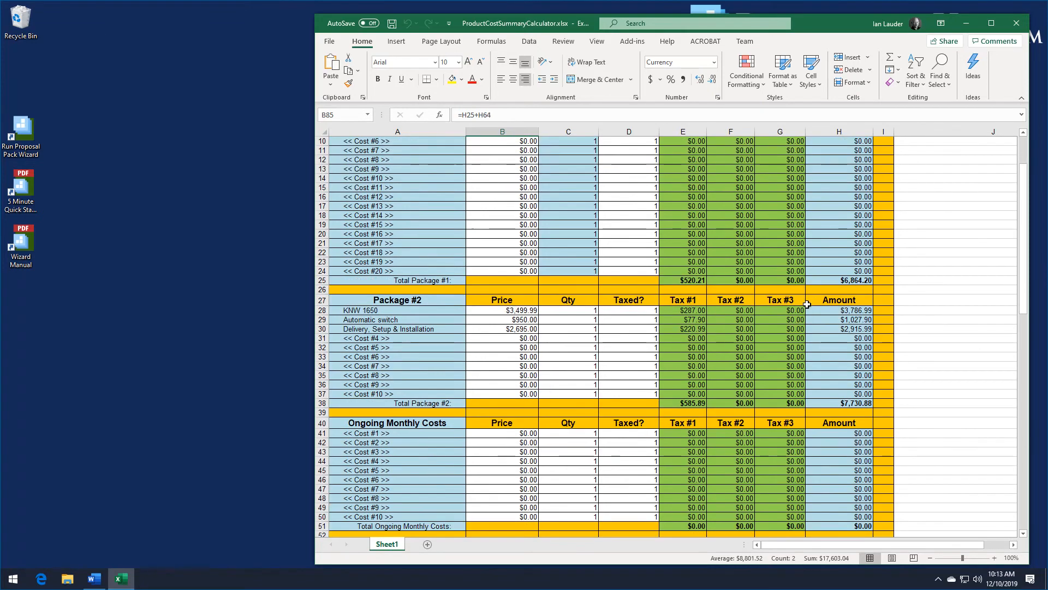
scroll(807, 303, "down", 11)
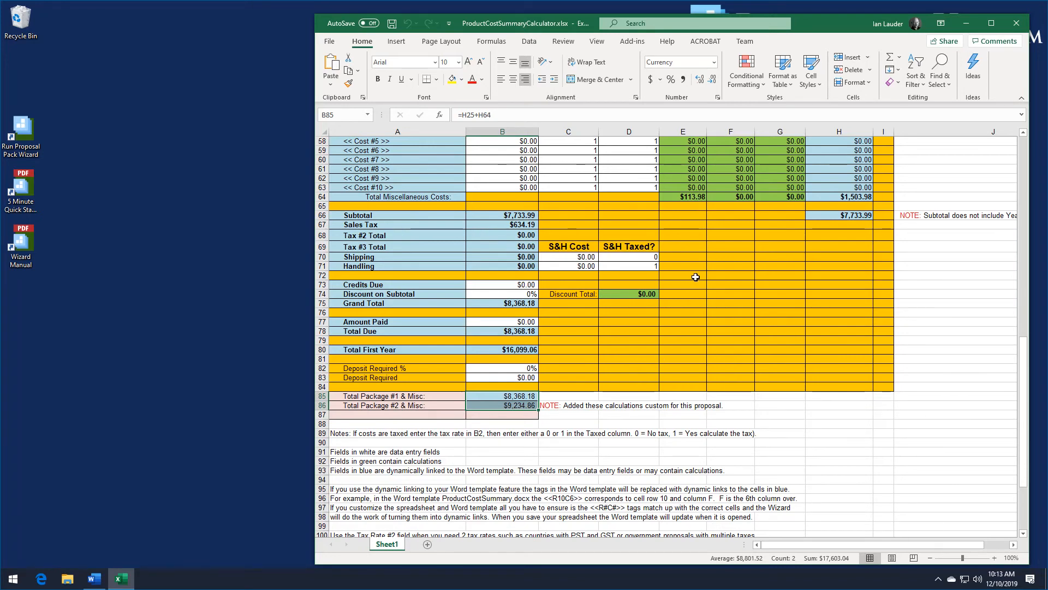
scroll(603, 251, "up", 3)
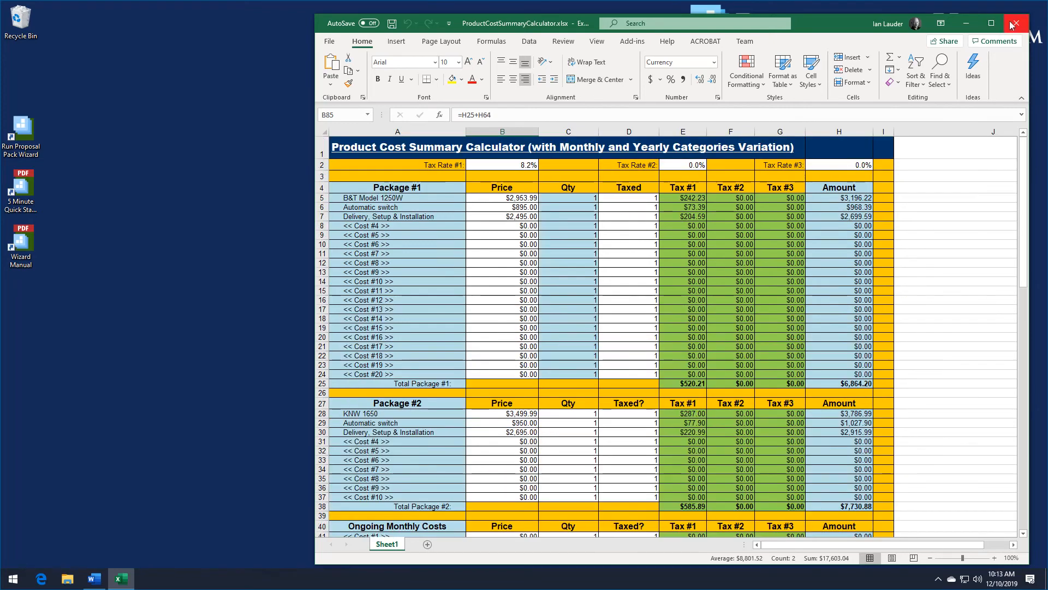
left_click(1012, 25)
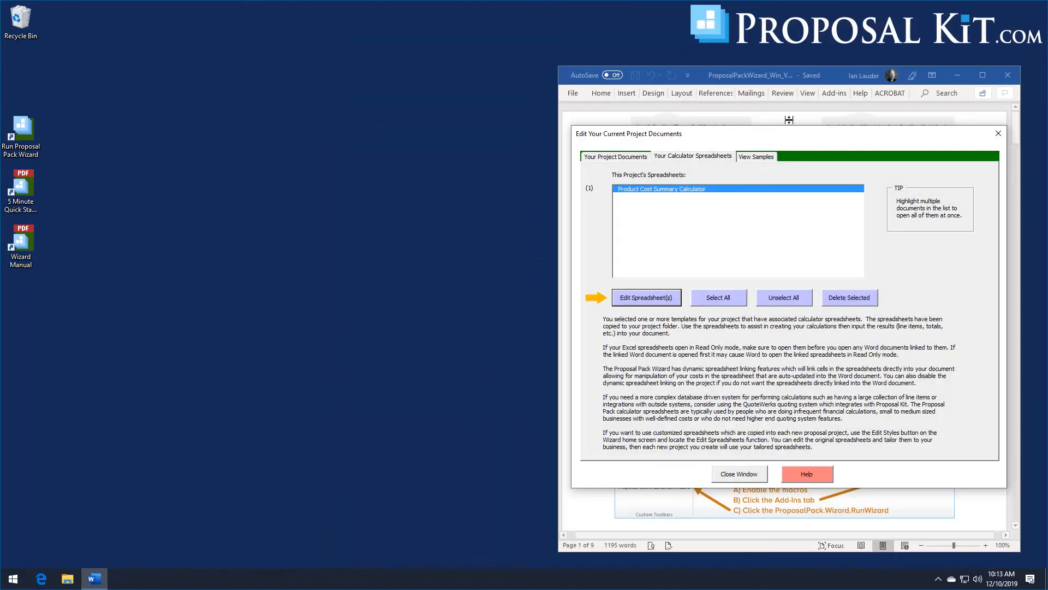
Open the Combined Project Document without updating its linked data, and move its window beside the wizard.
left_click(615, 157)
left_click(657, 231)
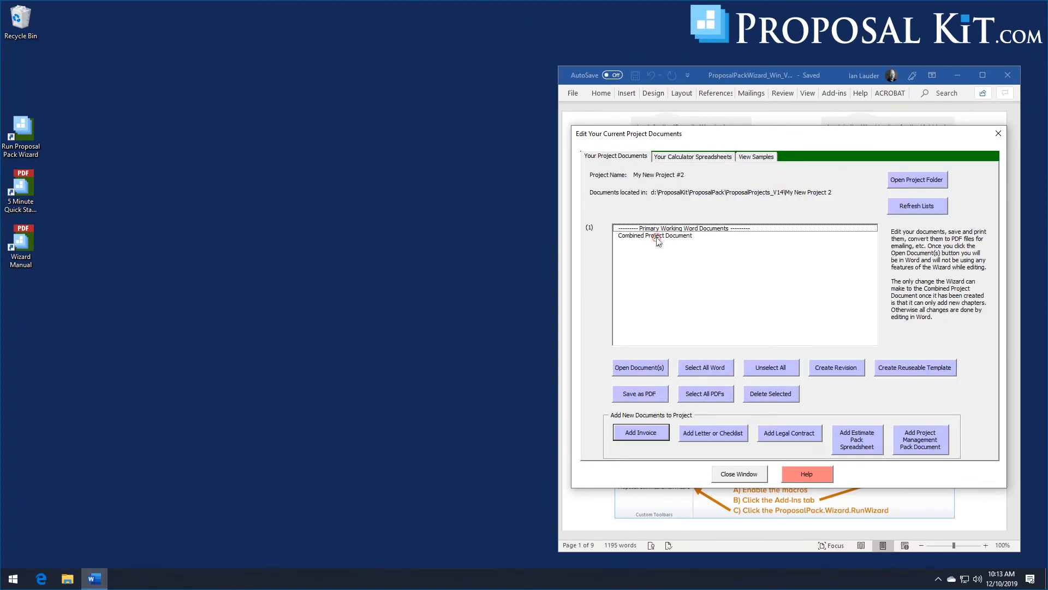
left_click(657, 236)
left_click(651, 370)
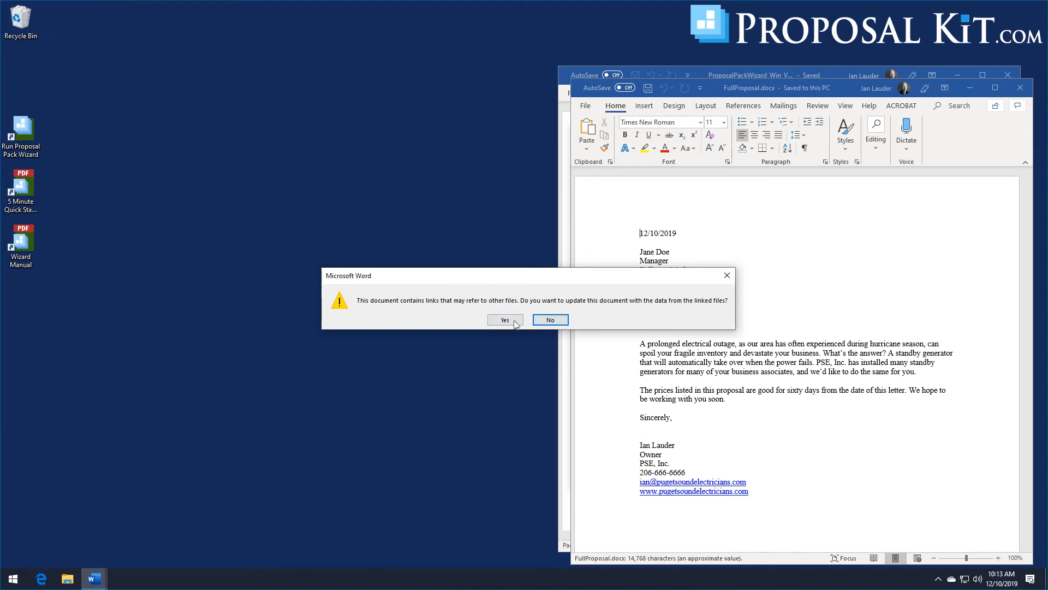
left_click(560, 322)
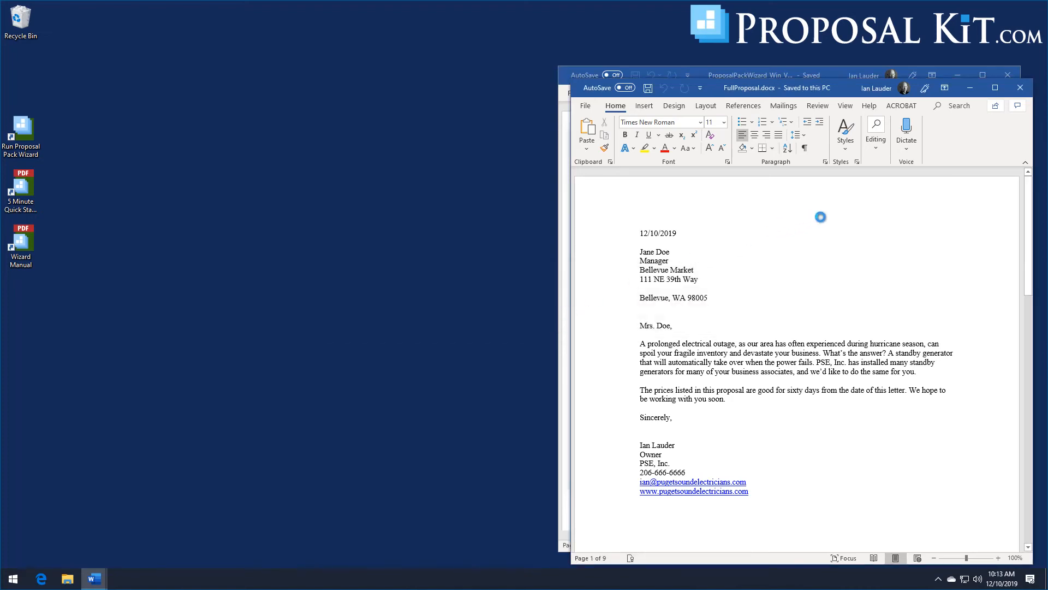
left_click_drag(773, 83, 285, 27)
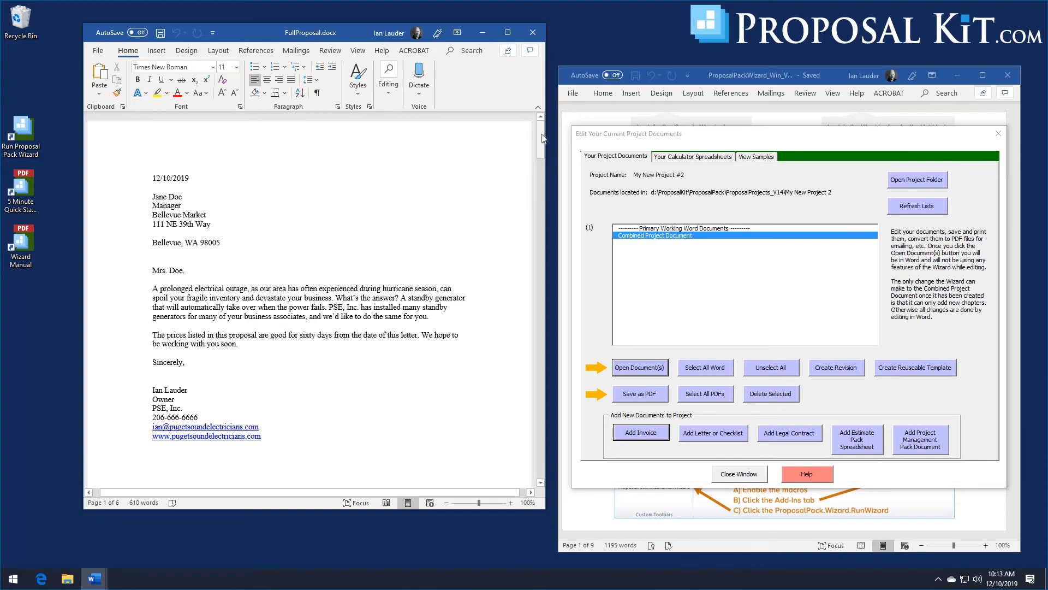
Look through the proposal's cover letter and quote title page as far as the Product Cost Summary.
left_click_drag(543, 138, 544, 142)
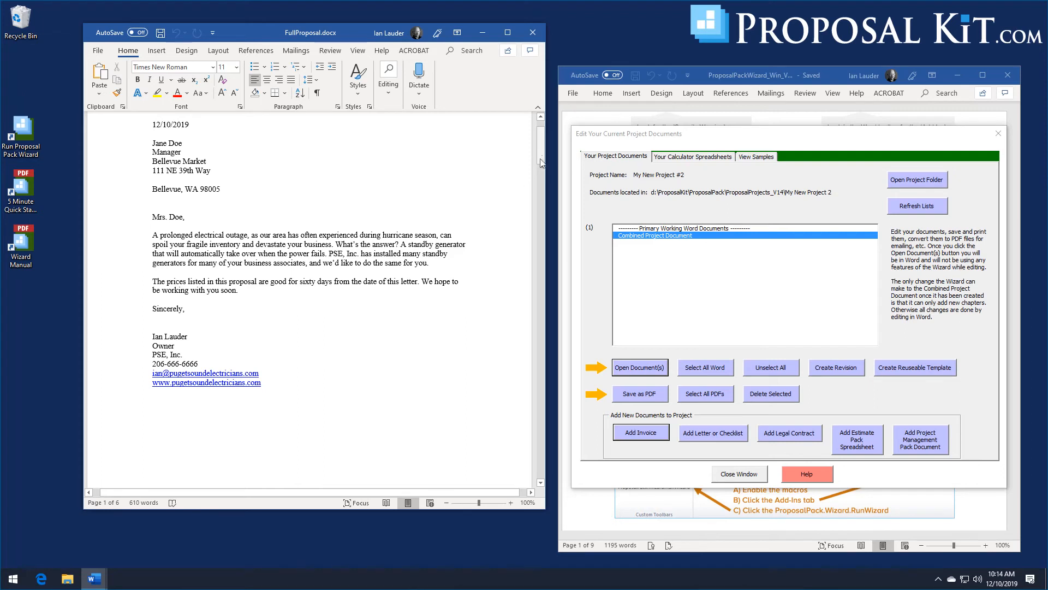
left_click_drag(540, 160, 542, 211)
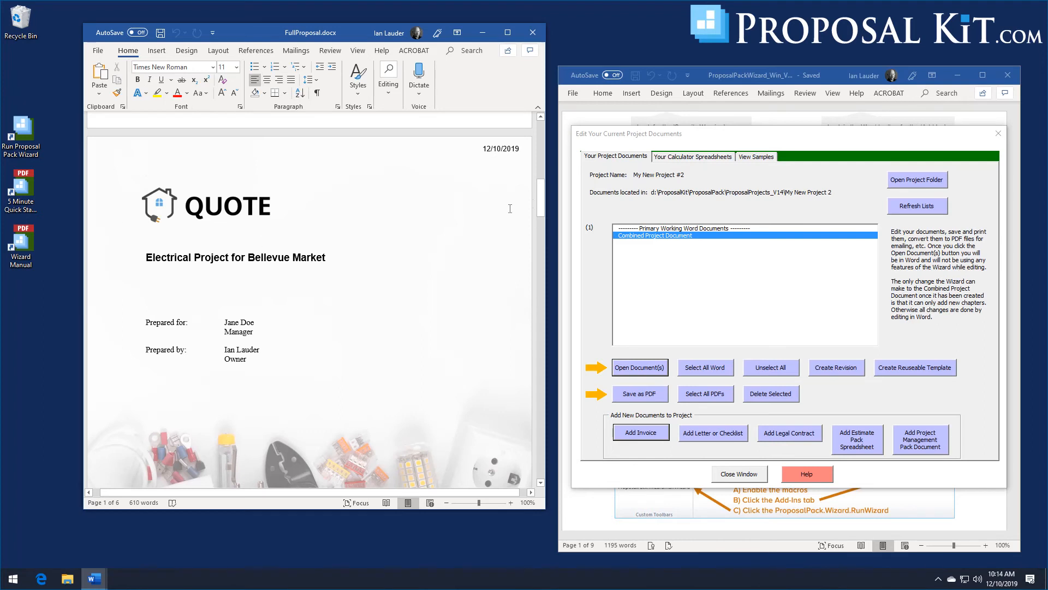
scroll(297, 261, "down", 3)
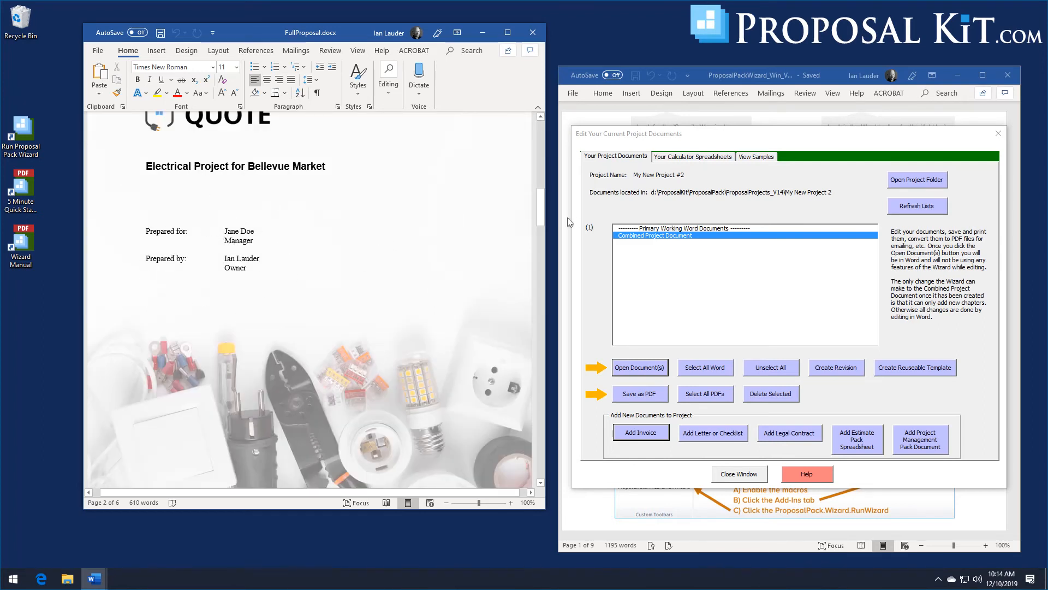
left_click_drag(539, 211, 530, 245)
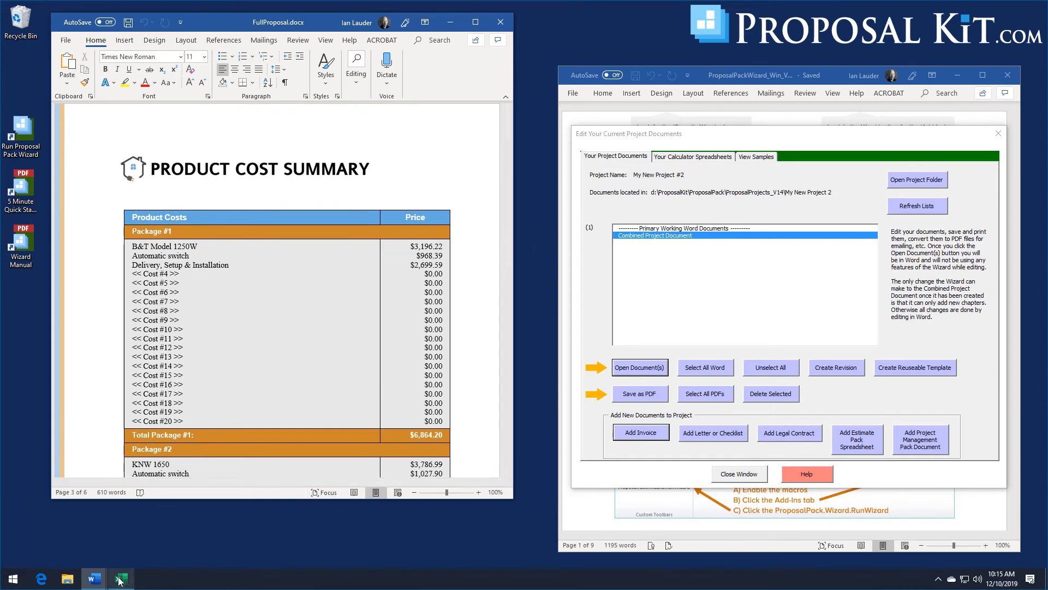
Compare the Package #1 item names and prices in the proposal's Product Cost Summary with the calculator spreadsheet.
left_click(120, 579)
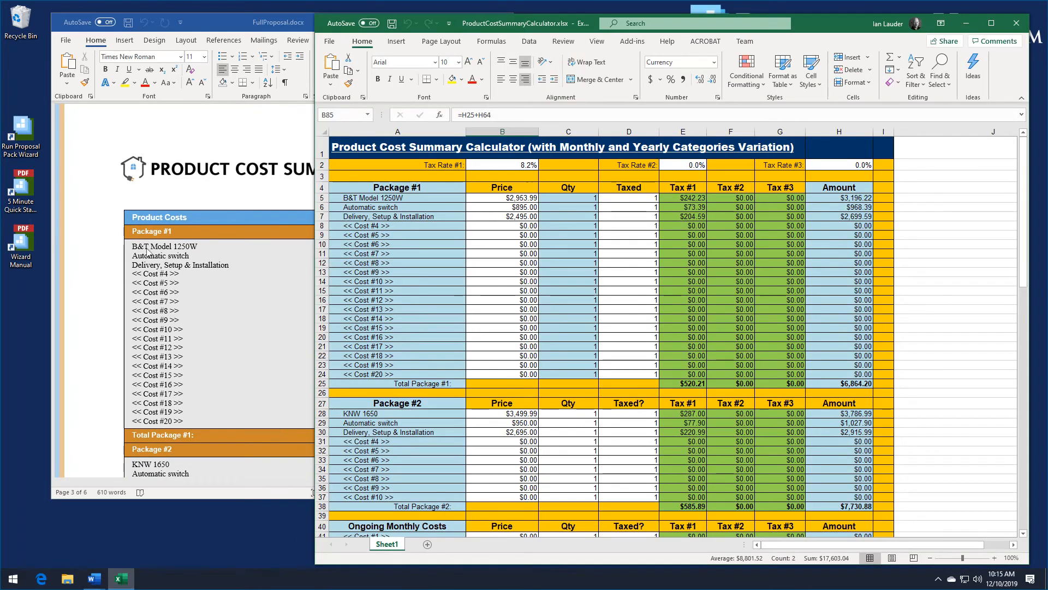
left_click(281, 123)
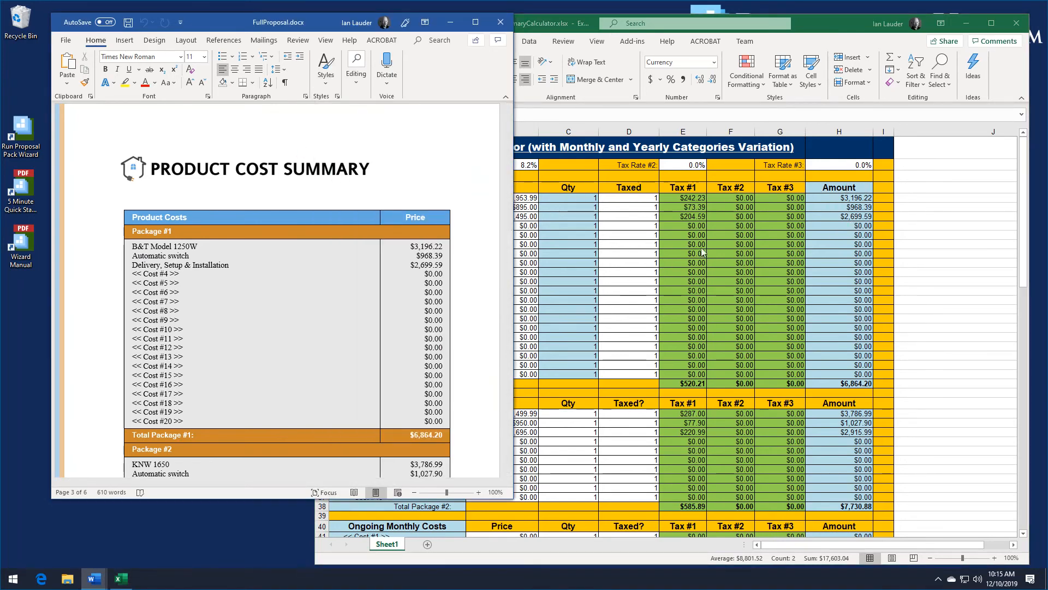
double_click(424, 245)
double_click(419, 255)
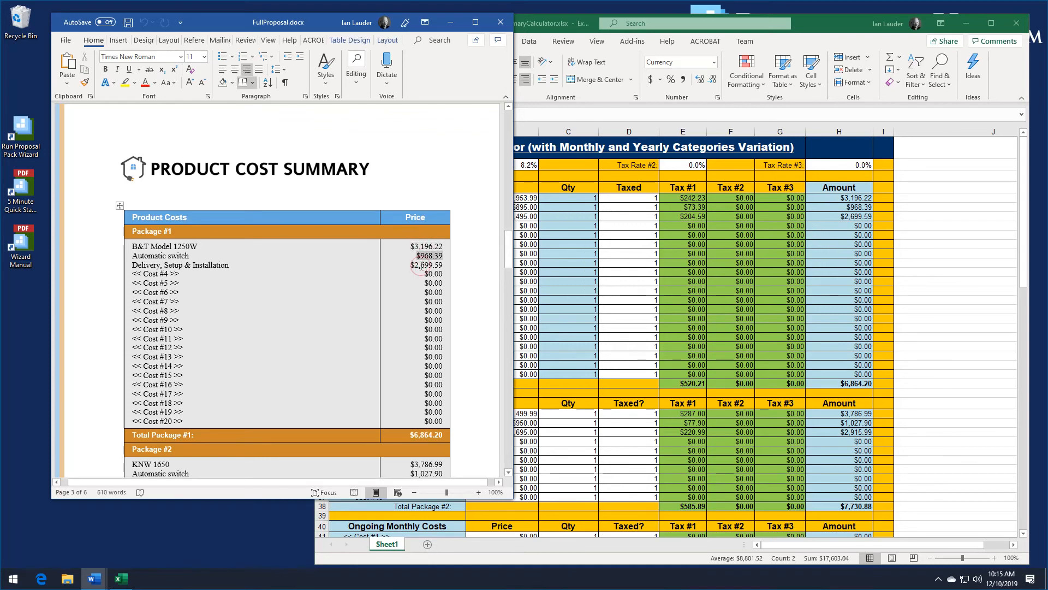
double_click(420, 265)
left_click(184, 248)
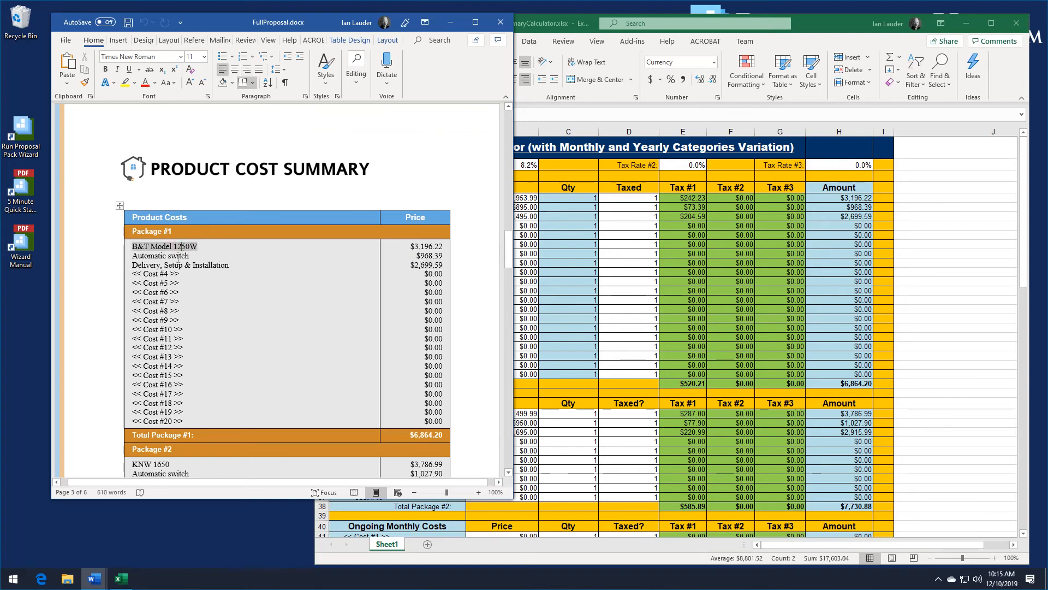
left_click(178, 256)
left_click(186, 265)
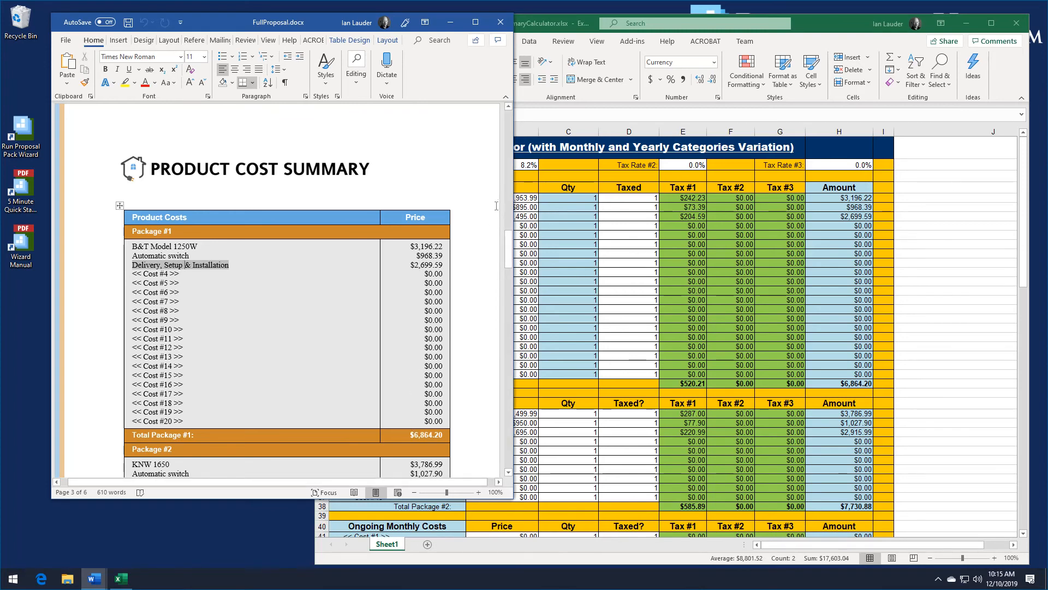
left_click_drag(510, 248, 511, 256)
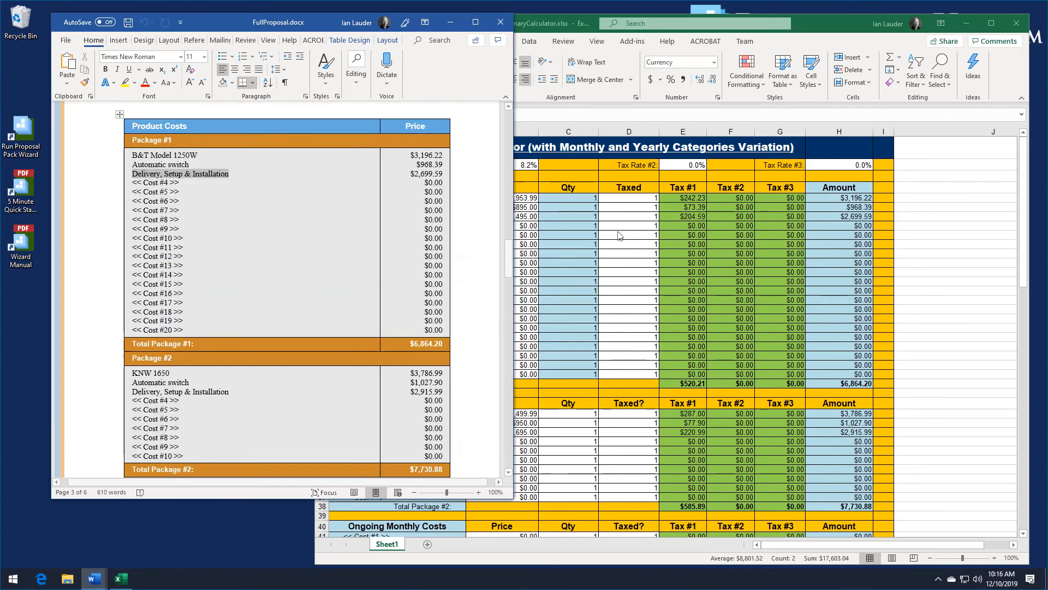
Set the B&T Model 1250W price in cell B5 of the calculator to 3953.99.
left_click(917, 191)
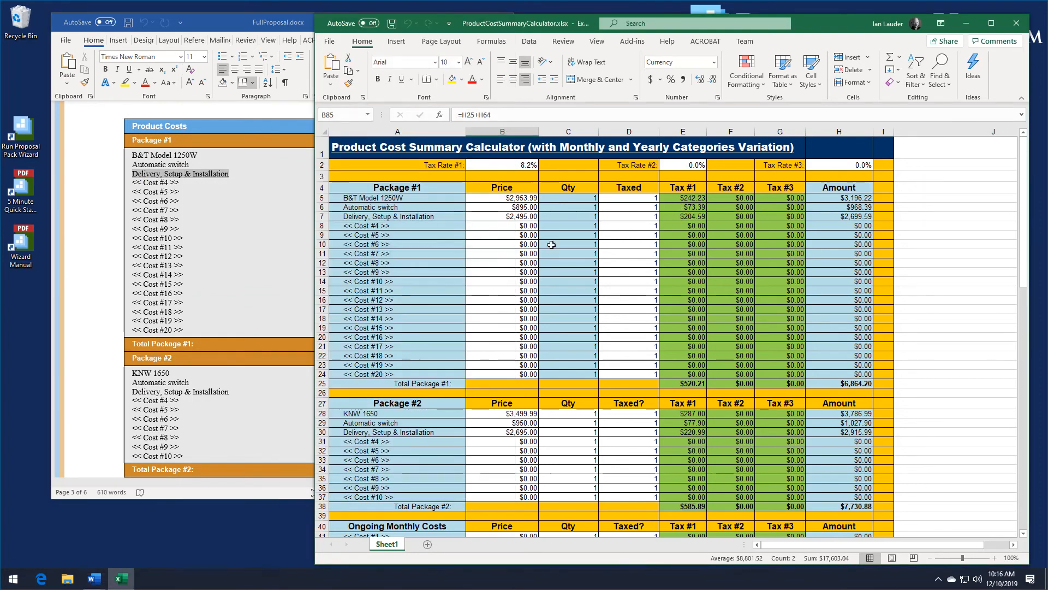
left_click(501, 200)
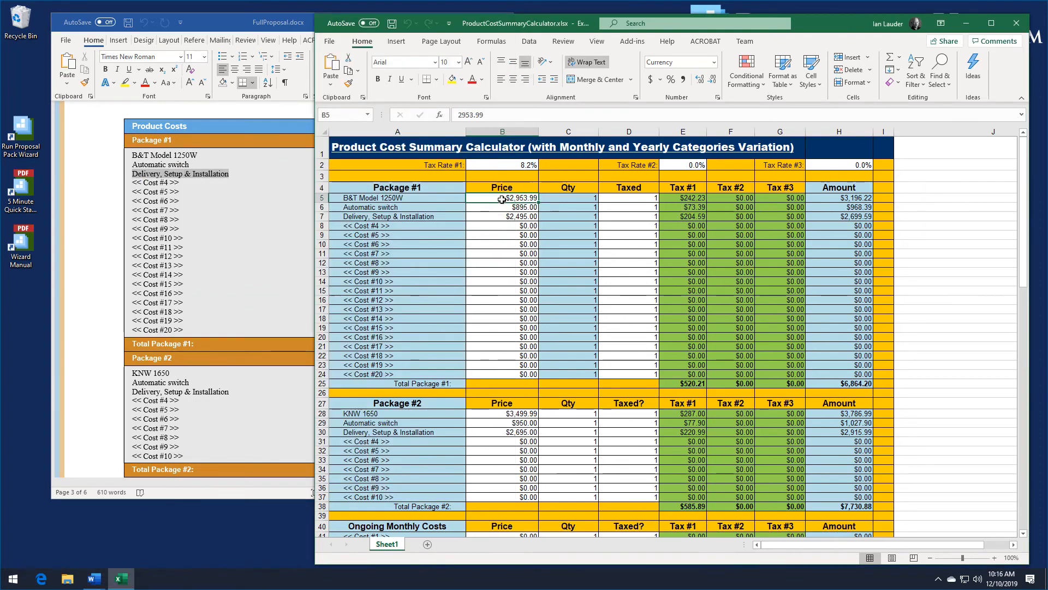
left_click(457, 115)
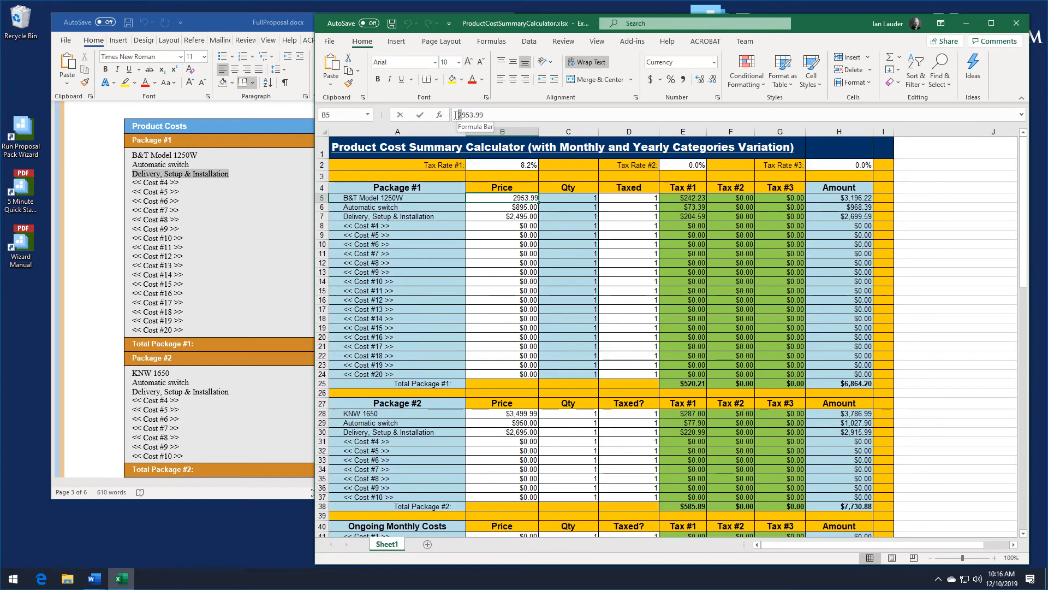
left_click(456, 115)
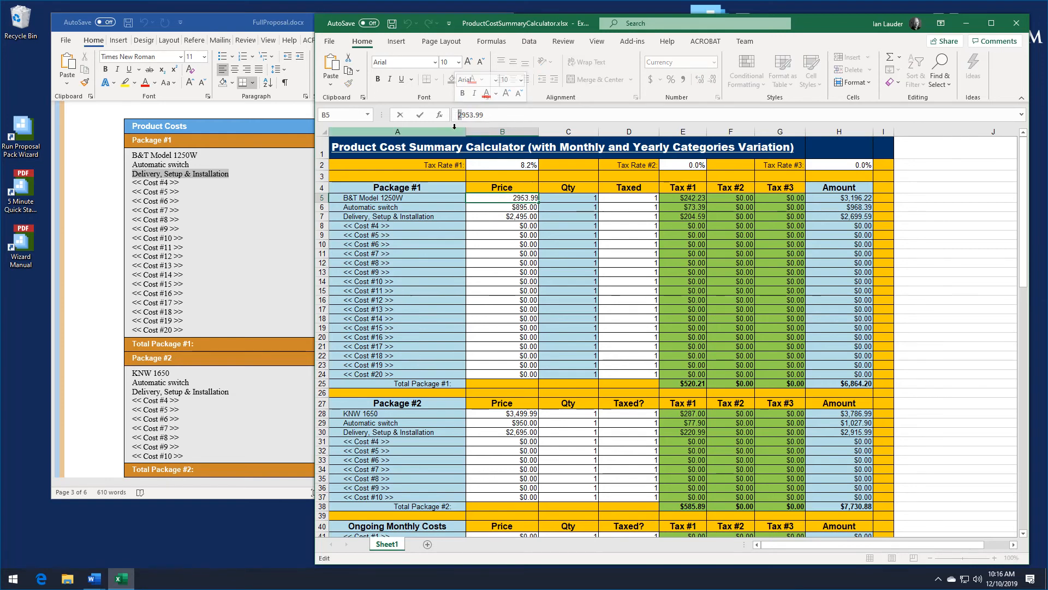
type("3")
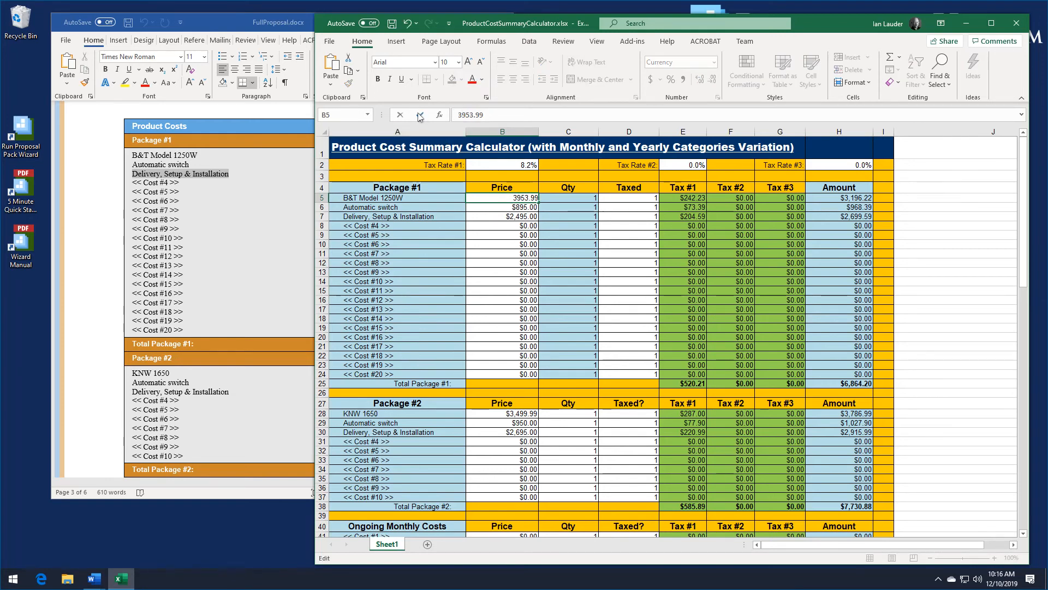
left_click(420, 115)
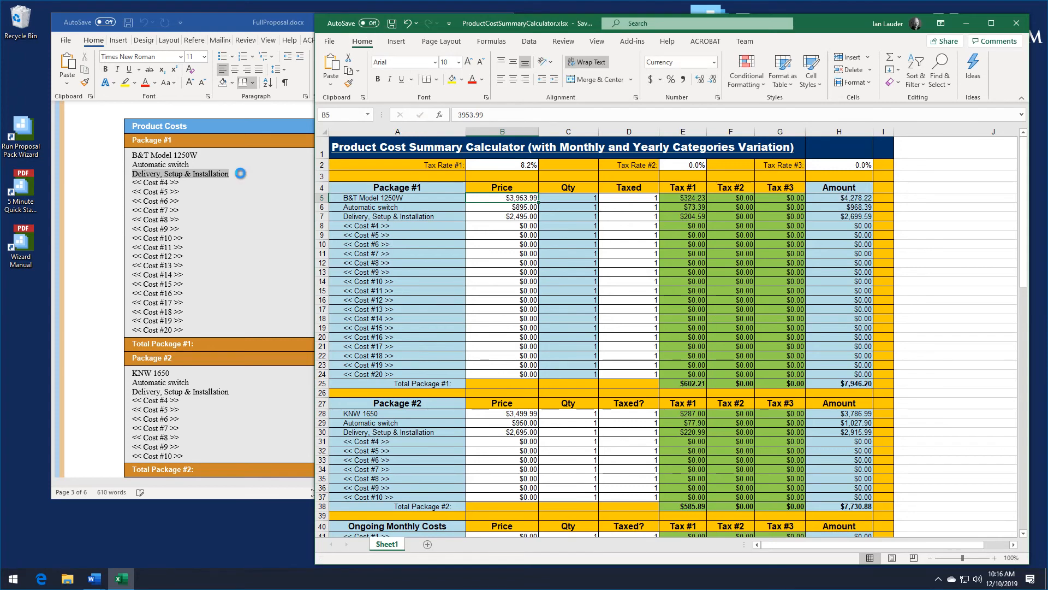
Compare the proposal's miscellaneous costs and package totals with the calculator's totals, and look through the rest of the document.
left_click(241, 174)
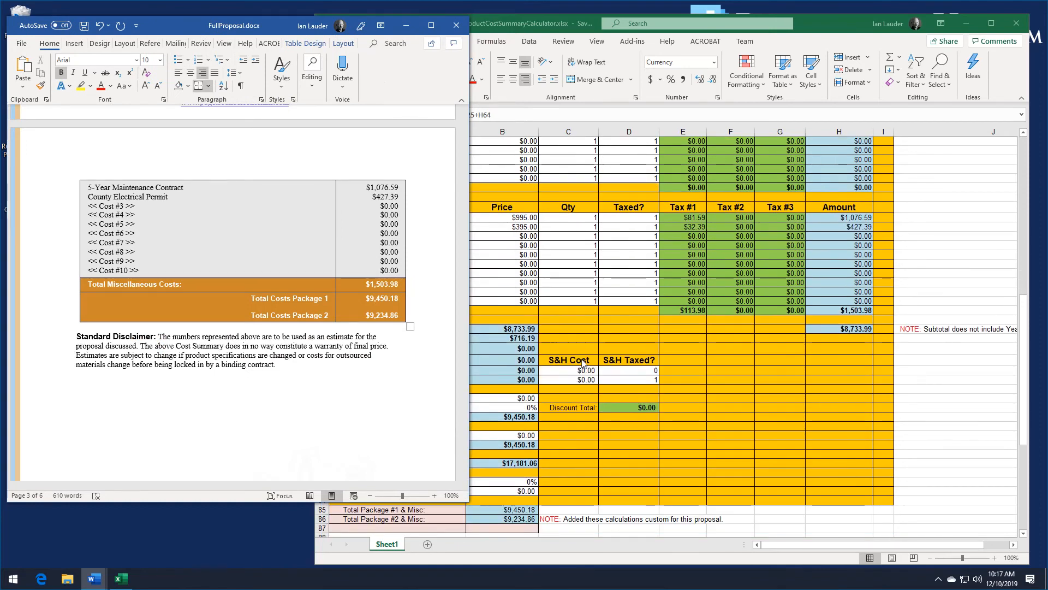
scroll(582, 362, "down", 1)
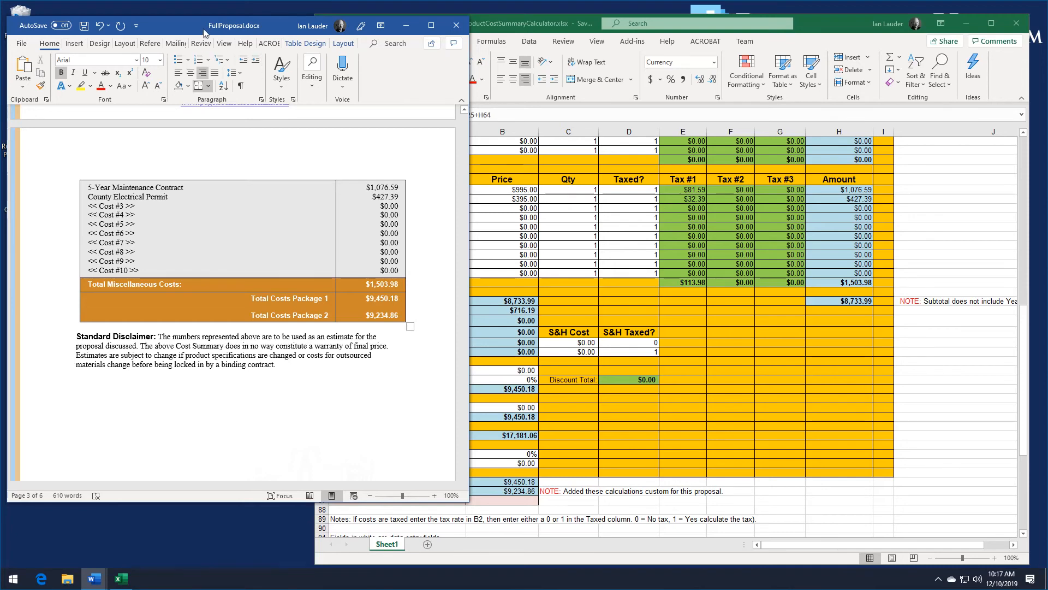
left_click_drag(193, 26, 243, 45)
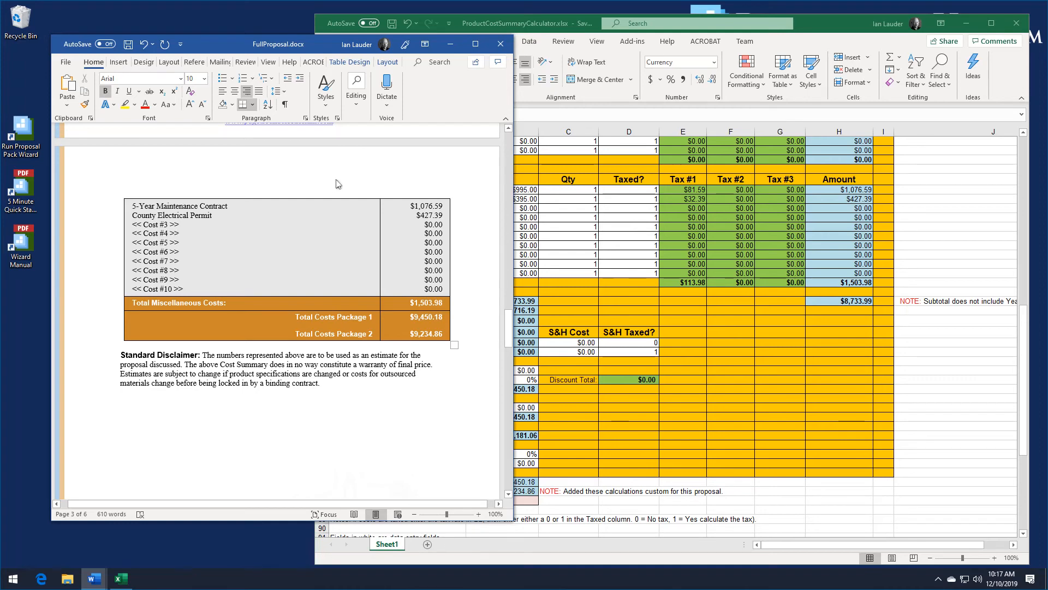
right_click(419, 318)
left_click(440, 391)
mouse_move(512, 312)
left_mouse_down()
mouse_move(531, 398)
mouse_move(533, 384)
mouse_move(537, 487)
mouse_move(547, 398)
mouse_move(518, 170)
left_mouse_up()
Close the proposal document, saving its changes, and close the Product Cost Summary Calculator spreadsheet.
left_click(500, 45)
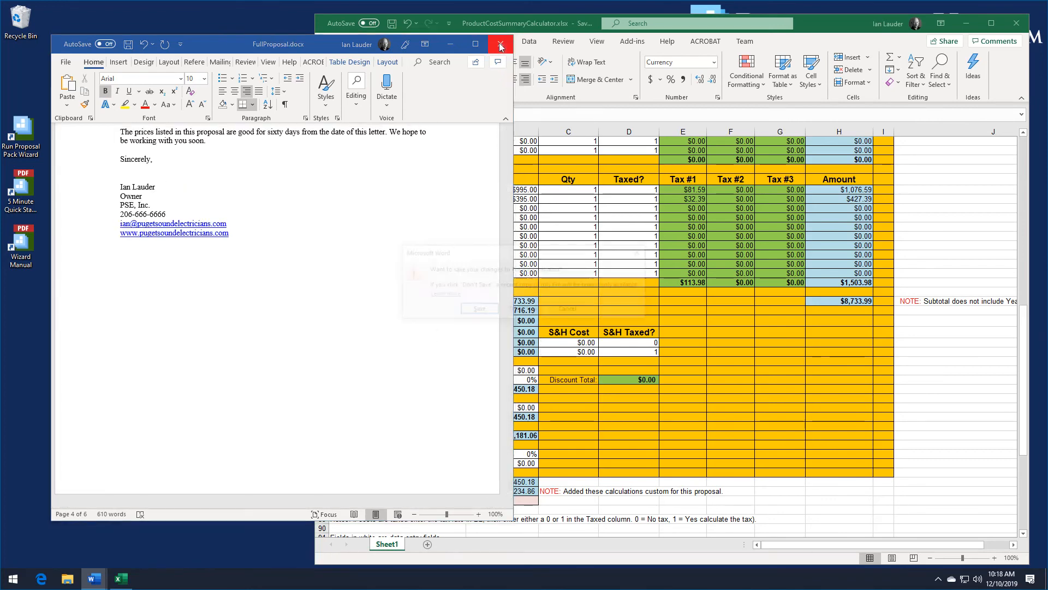
left_click(482, 315)
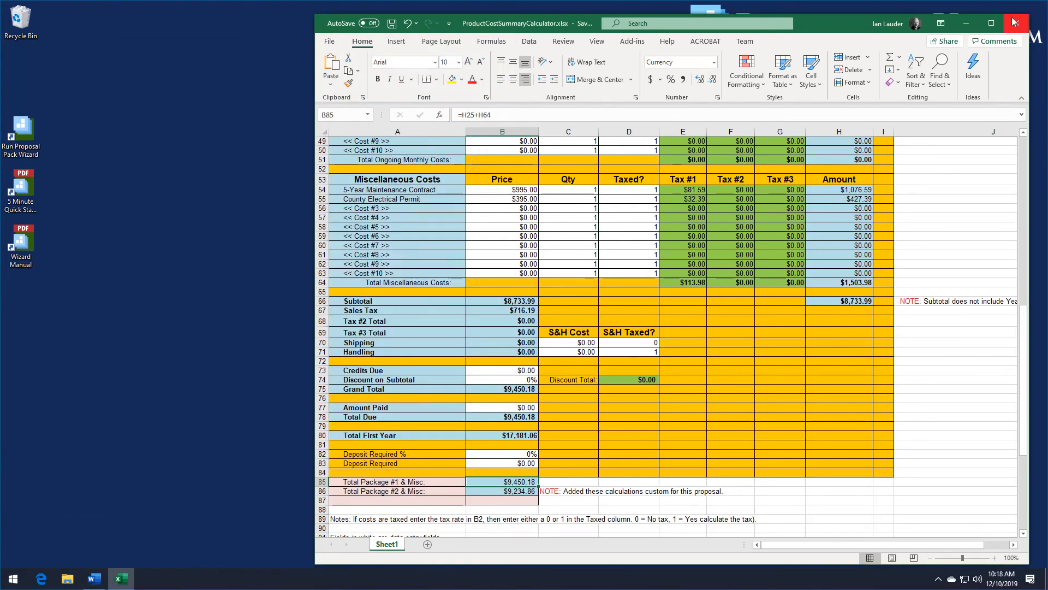
left_click(1016, 23)
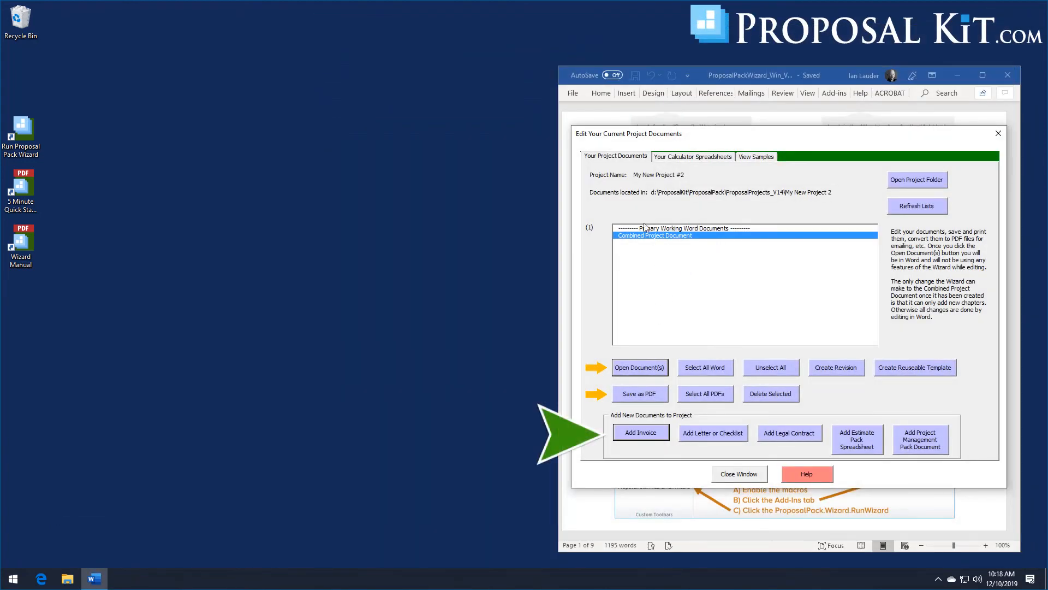
Add an invoice to the project, open it in Word, and move its window beside the wizard.
left_click(654, 436)
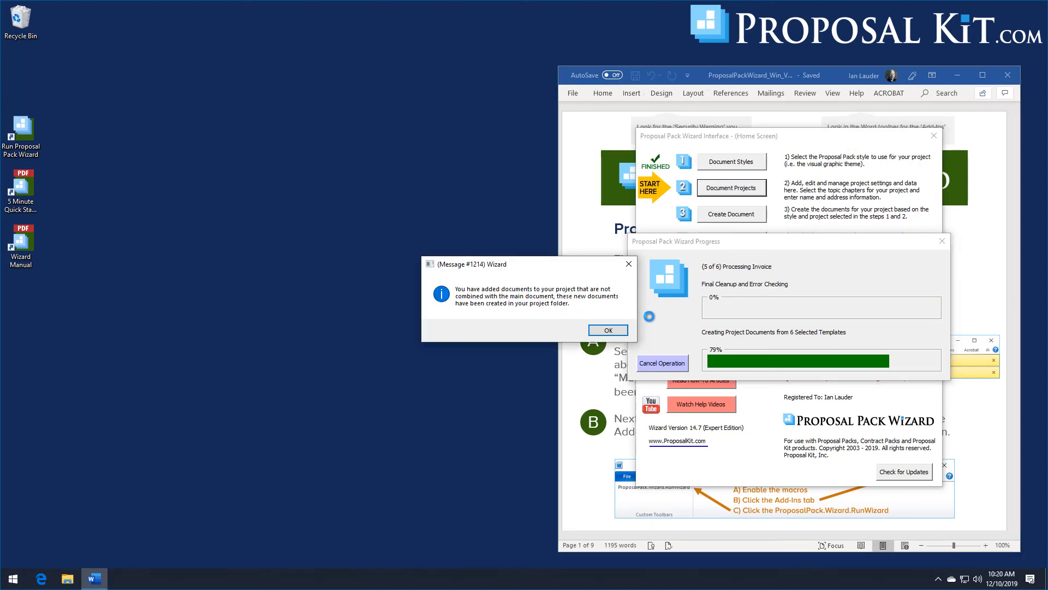
left_click(605, 328)
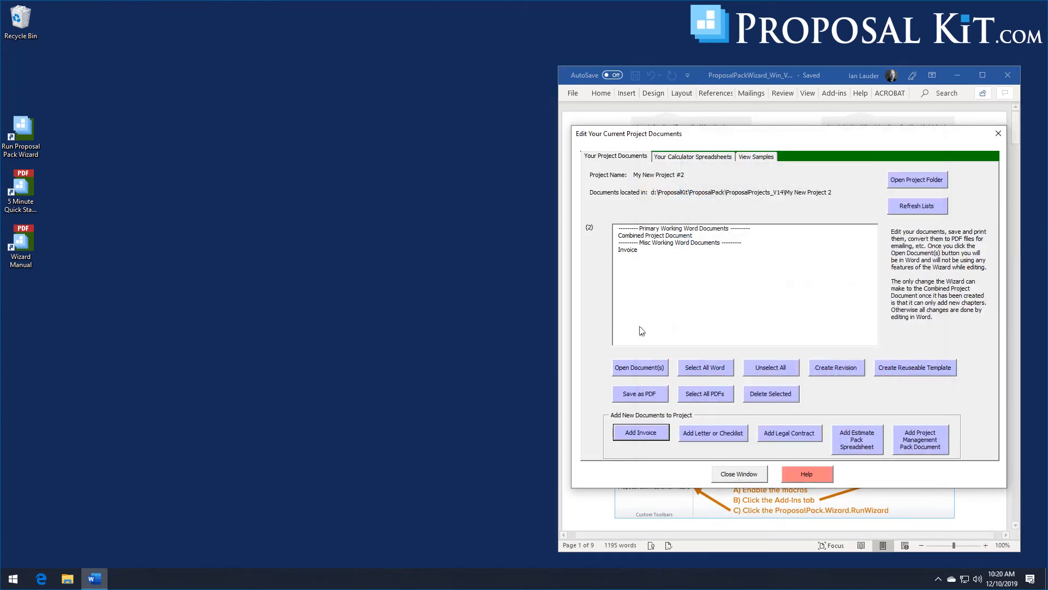
left_click(634, 253)
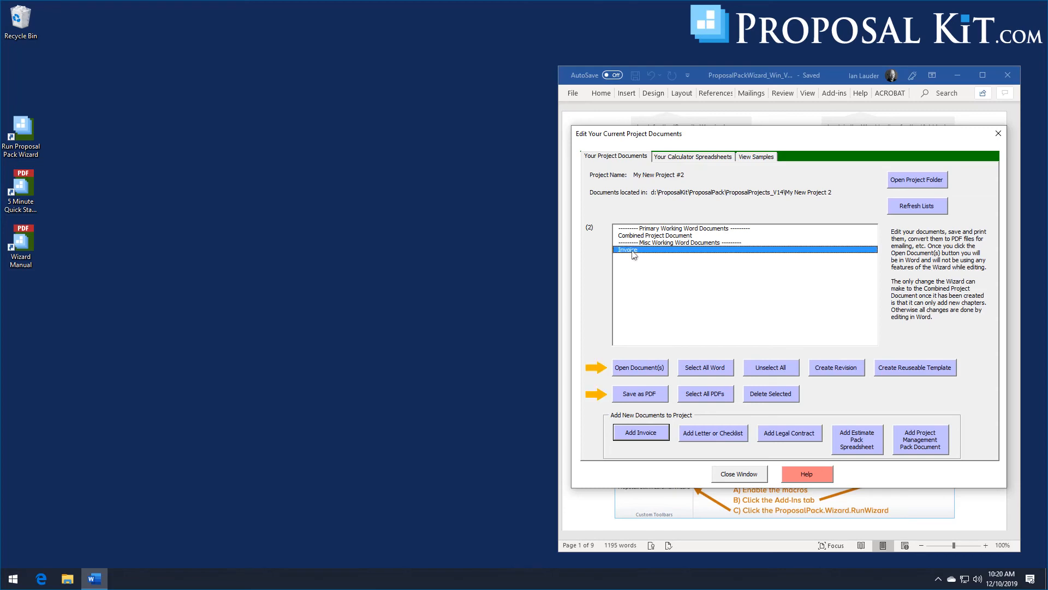
left_click(640, 367)
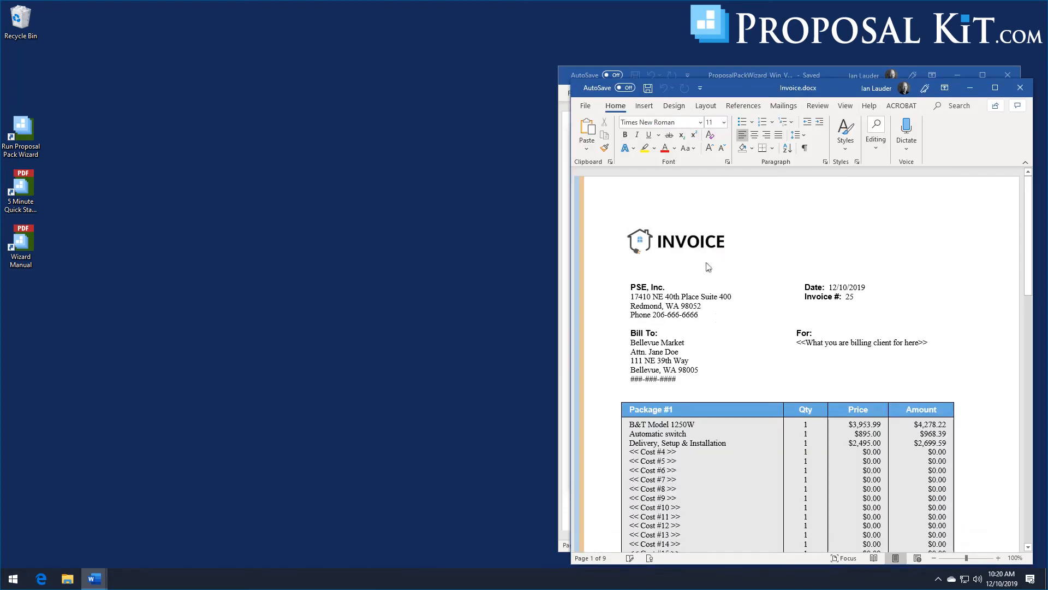
left_click_drag(836, 87, 340, 27)
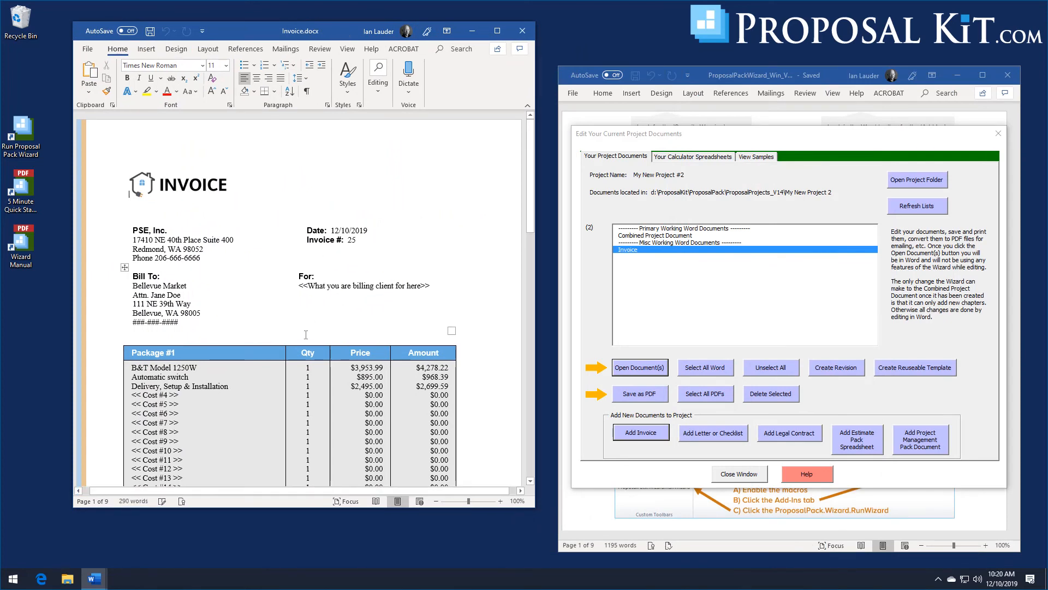
Look through the invoice's line items, totals and payment terms, and close it without saving.
scroll(306, 337, "down", 4)
scroll(208, 300, "up", 1)
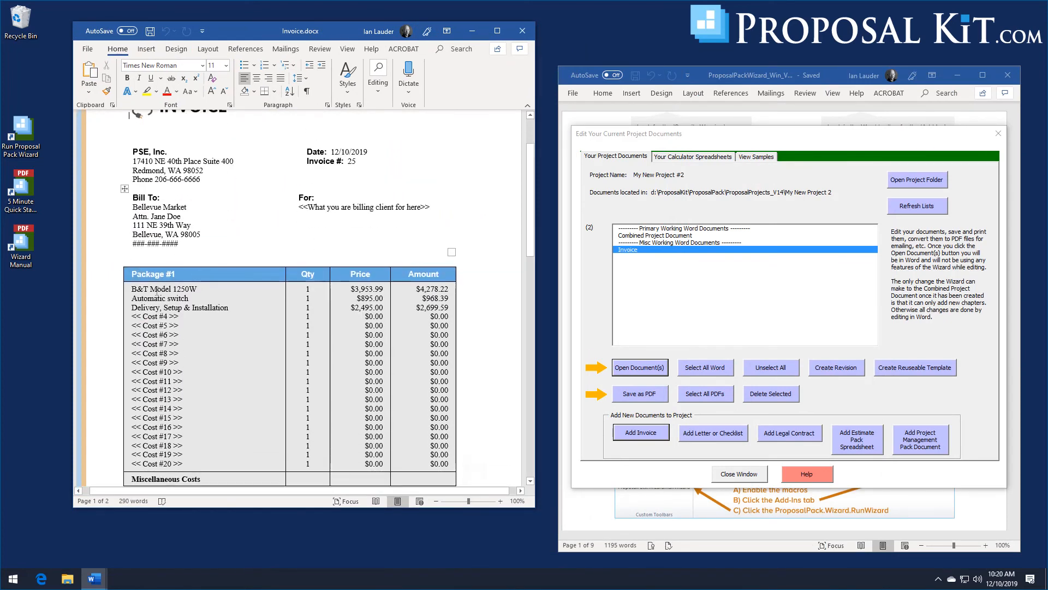
triple_click(157, 289)
triple_click(164, 307)
scroll(381, 315, "down", 20)
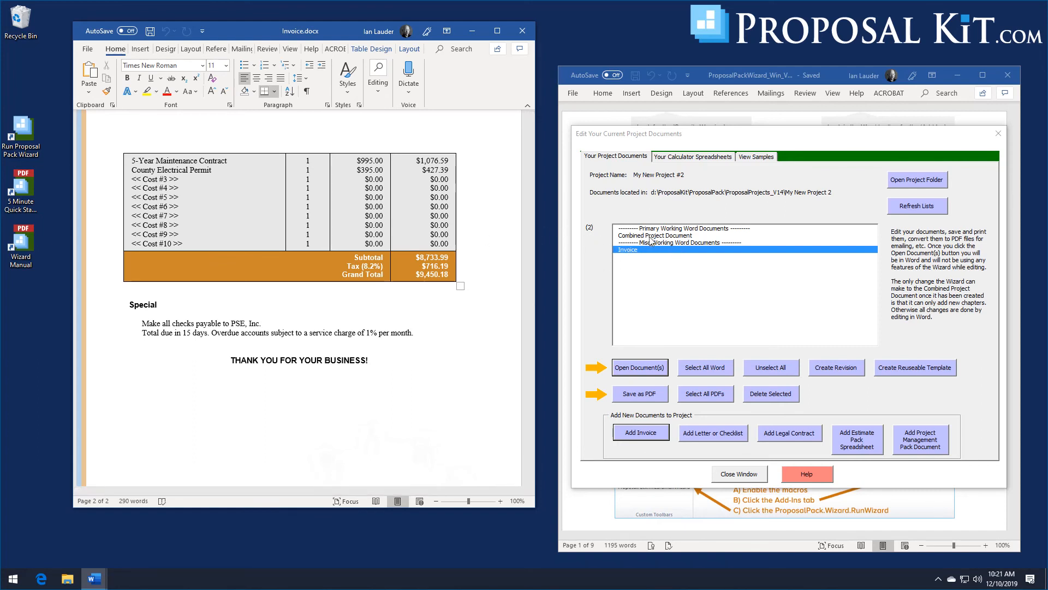
left_click(522, 32)
left_click(529, 312)
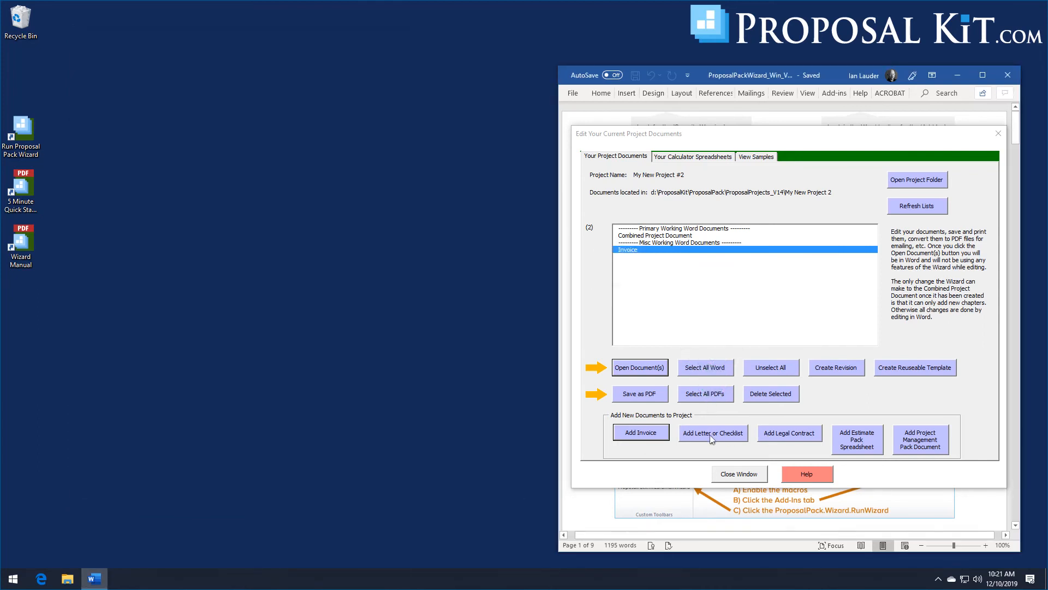
Add a Customer Thank You Letter to the project and acknowledge the message about separately created documents.
left_click(711, 436)
left_click(774, 309)
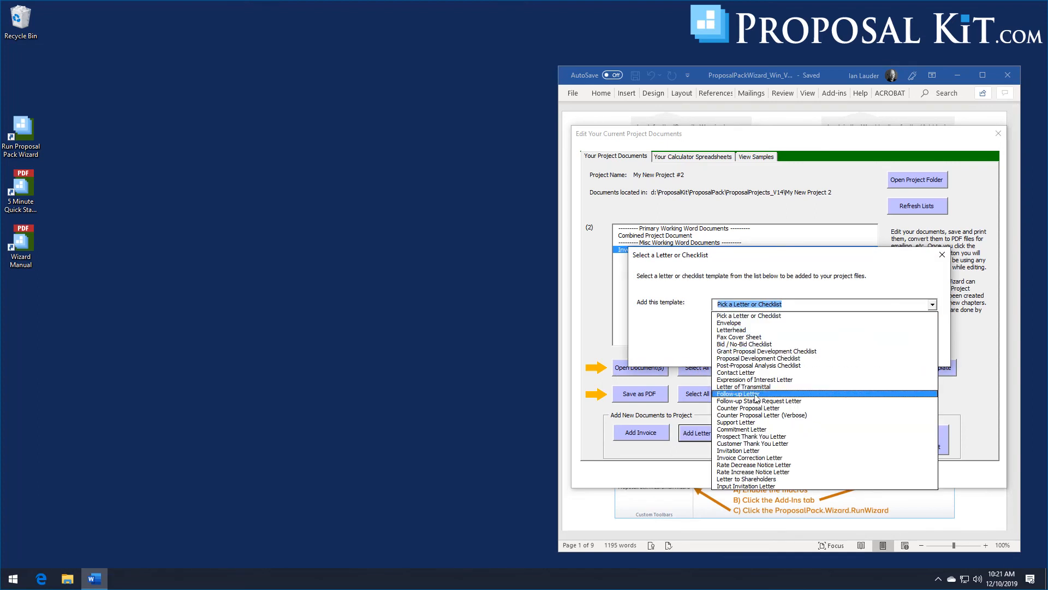
left_click(750, 444)
left_click(771, 349)
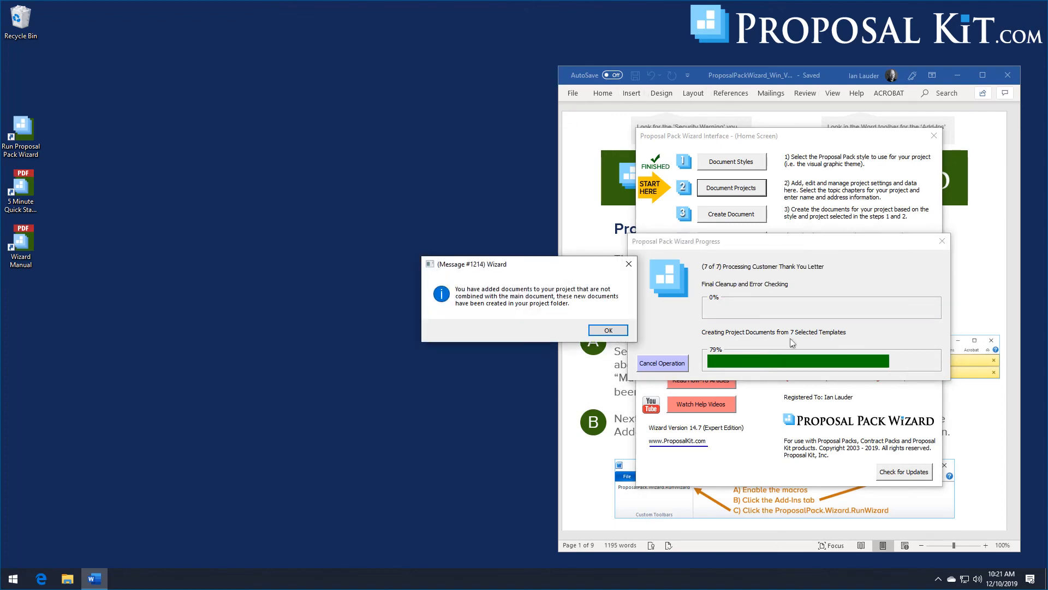
left_click(608, 330)
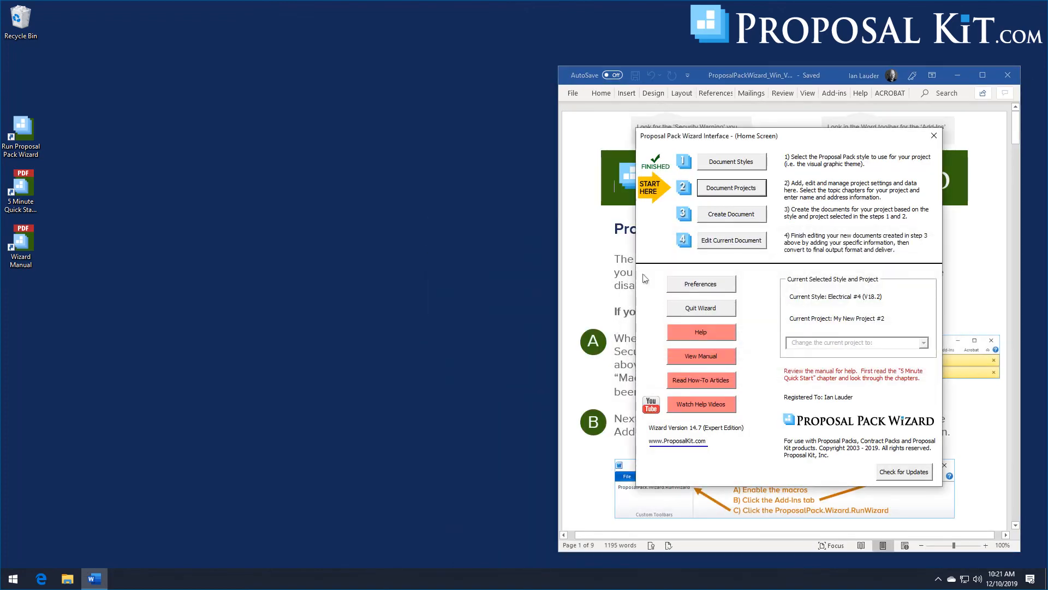
Open the Customer Thank You Letter in Word, look through its text, and close it.
left_click(645, 258)
left_click(648, 364)
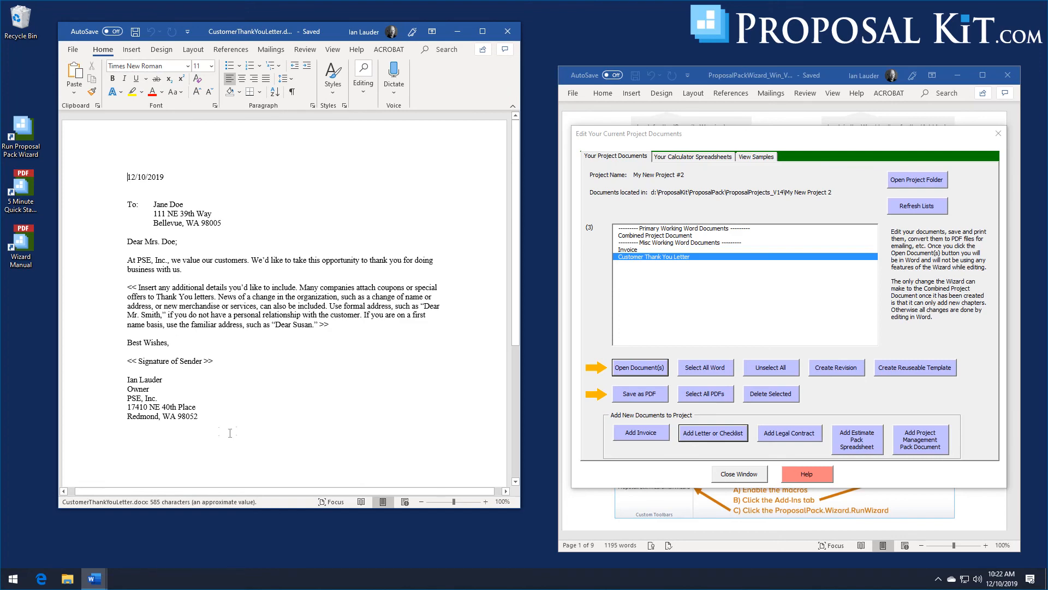
scroll(523, 382, "down", 7)
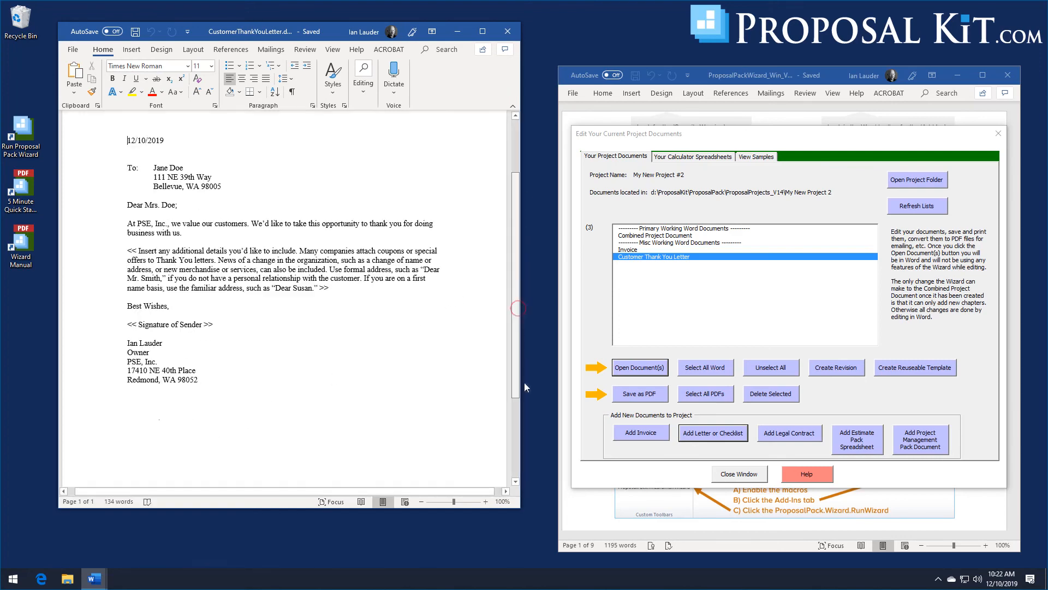
scroll(529, 254, "up", 7)
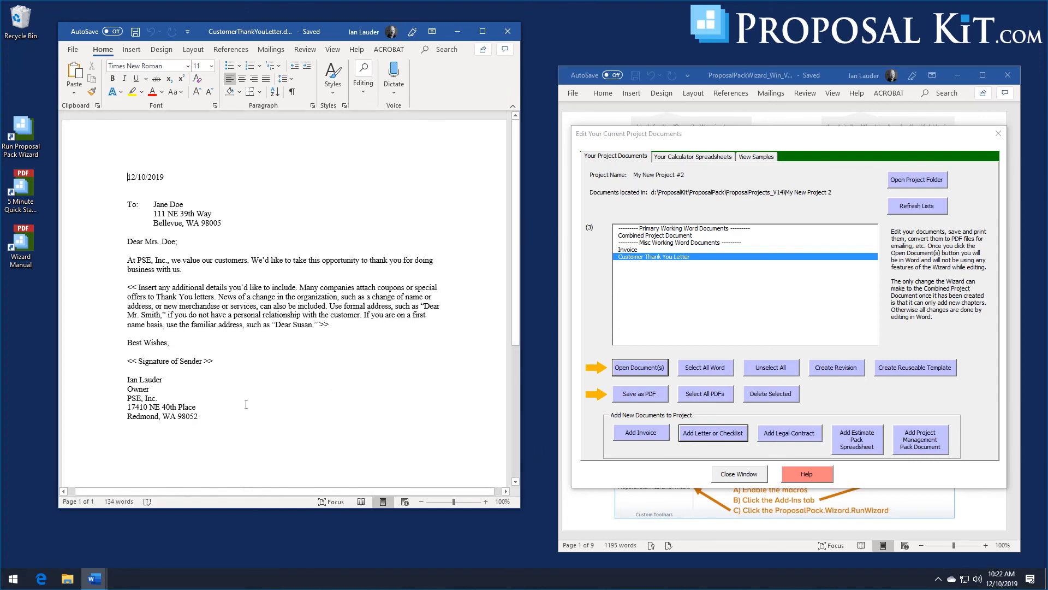
left_click(506, 31)
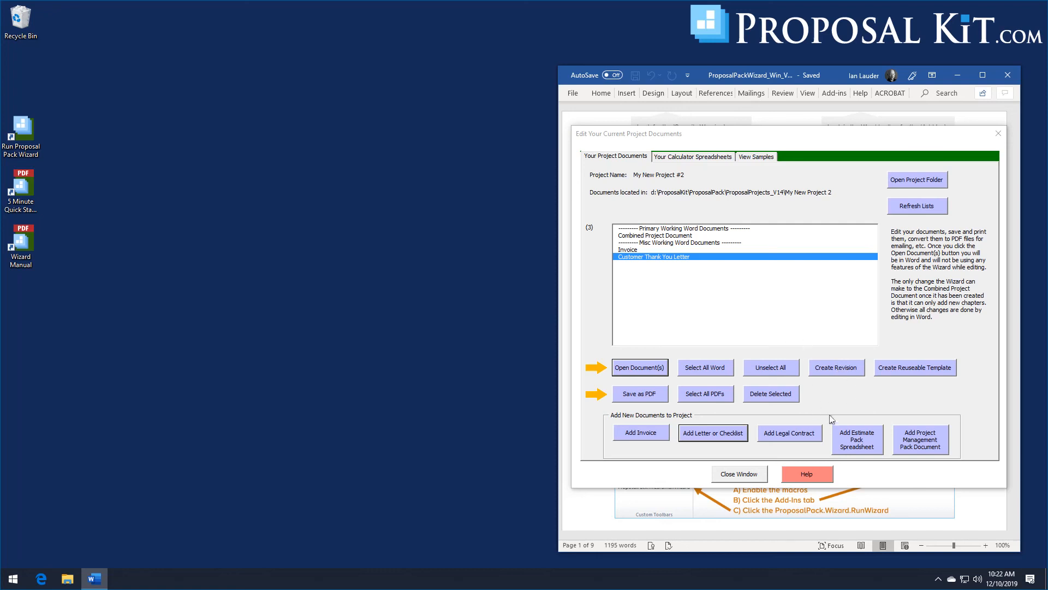
Add the Project Contract Acceptance Signoff Form from the Contract Acceptance Documents category to the project, keeping the Proposal Pack graphic header and document processing.
left_click(790, 436)
left_click(772, 286)
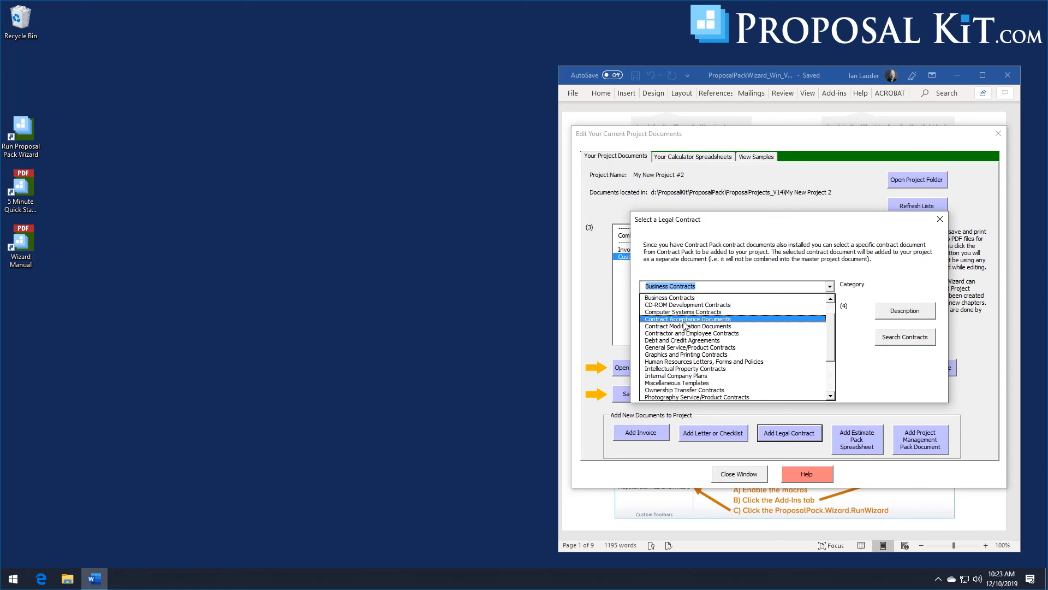
left_click(684, 321)
left_click(830, 309)
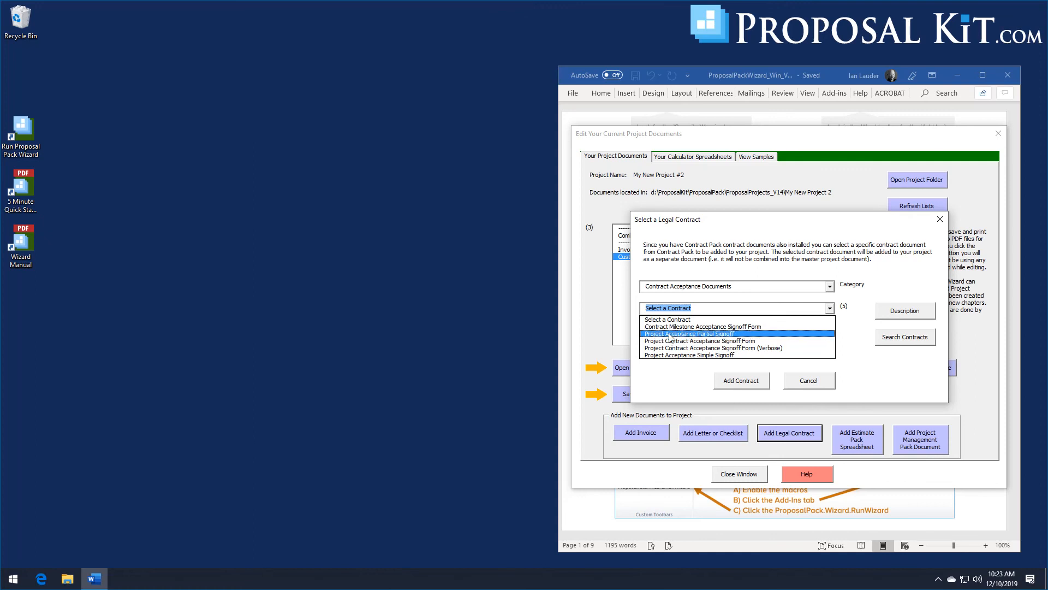
left_click(716, 342)
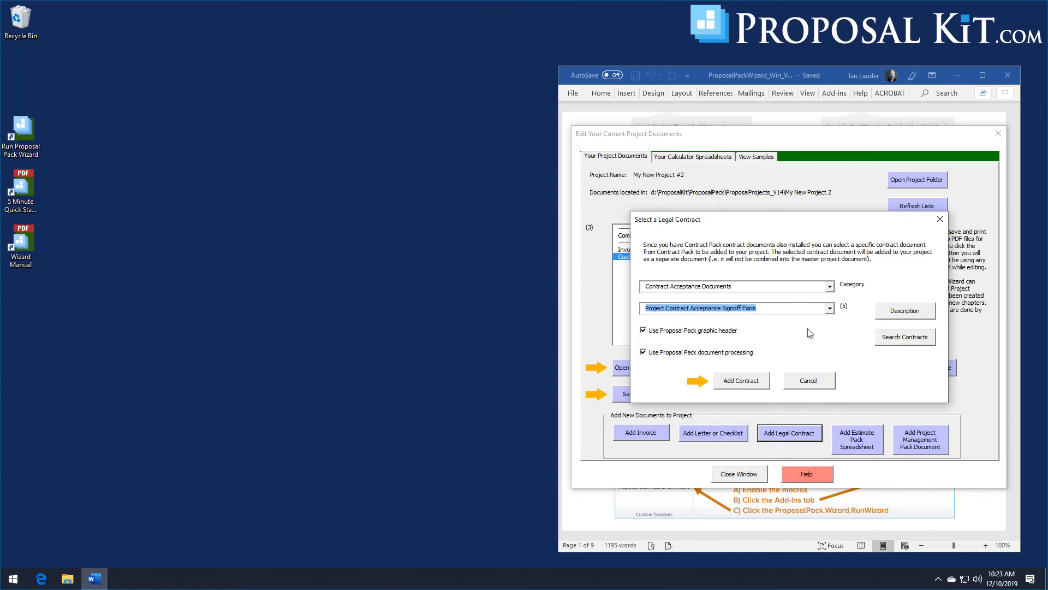
left_click(740, 381)
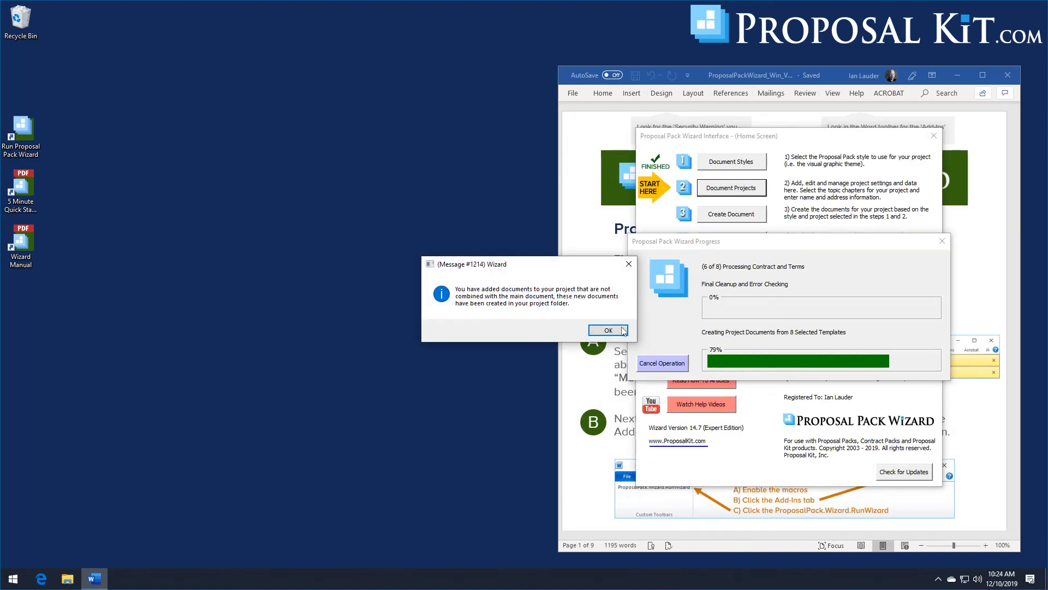
left_click(601, 330)
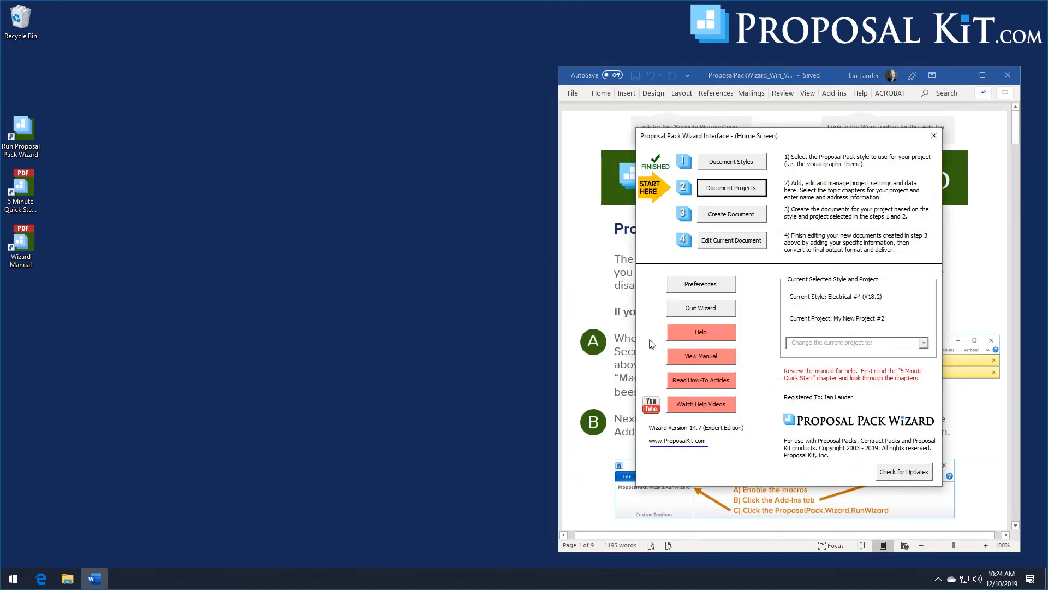
Open the Project Contract Acceptance Signoff Form, look it over and close it, and close the project documents window.
left_click(699, 264)
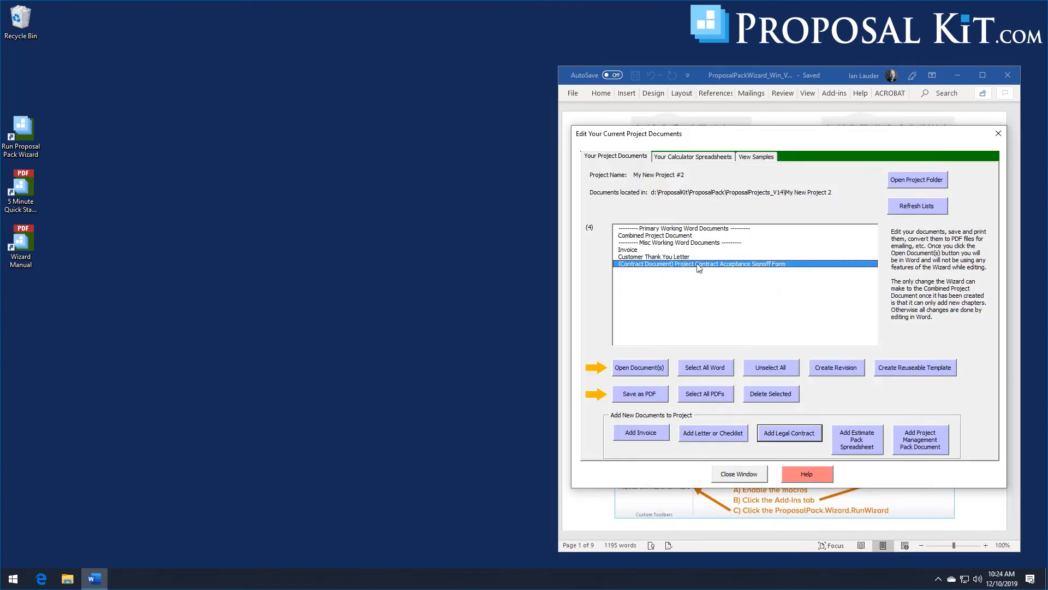
left_click(641, 370)
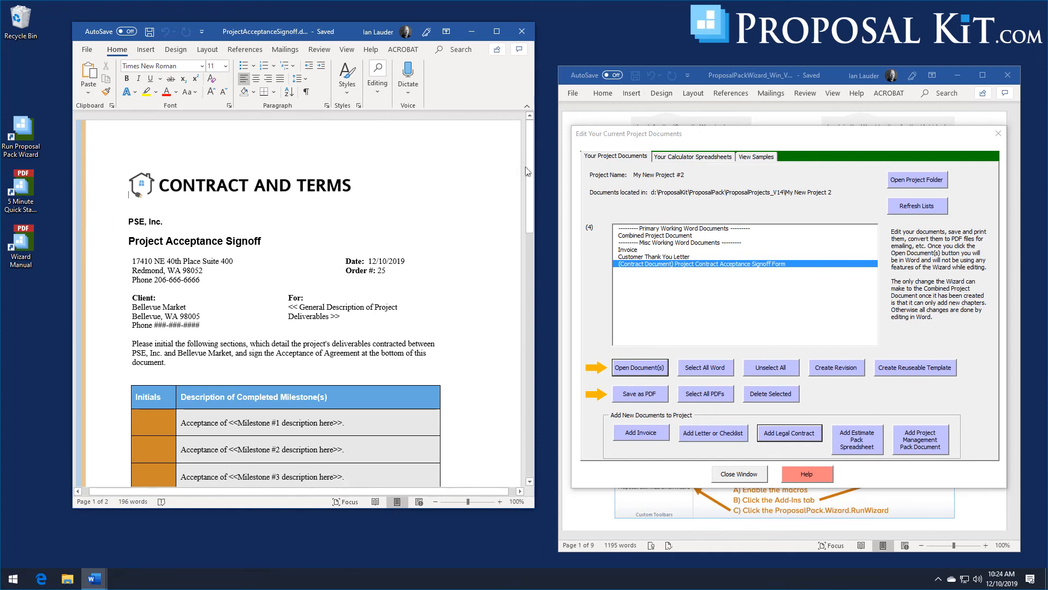
mouse_move(528, 171)
left_mouse_down()
mouse_move(538, 189)
mouse_move(550, 146)
mouse_move(547, 289)
mouse_move(565, 152)
mouse_move(543, 205)
mouse_move(558, 436)
mouse_move(566, 271)
mouse_move(552, 156)
mouse_move(564, 90)
left_mouse_up()
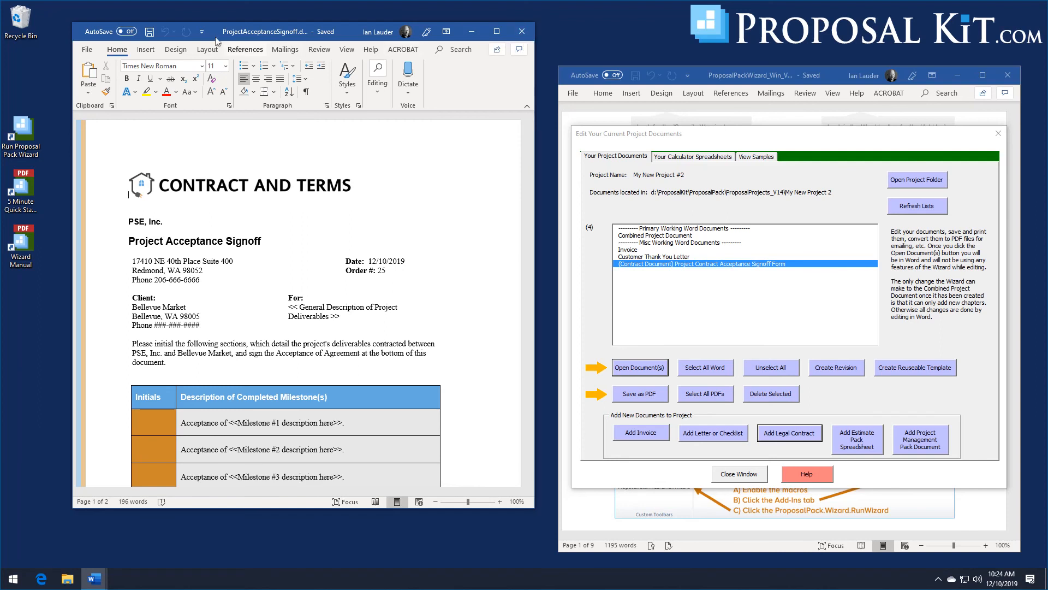
left_click_drag(348, 39, 344, 41)
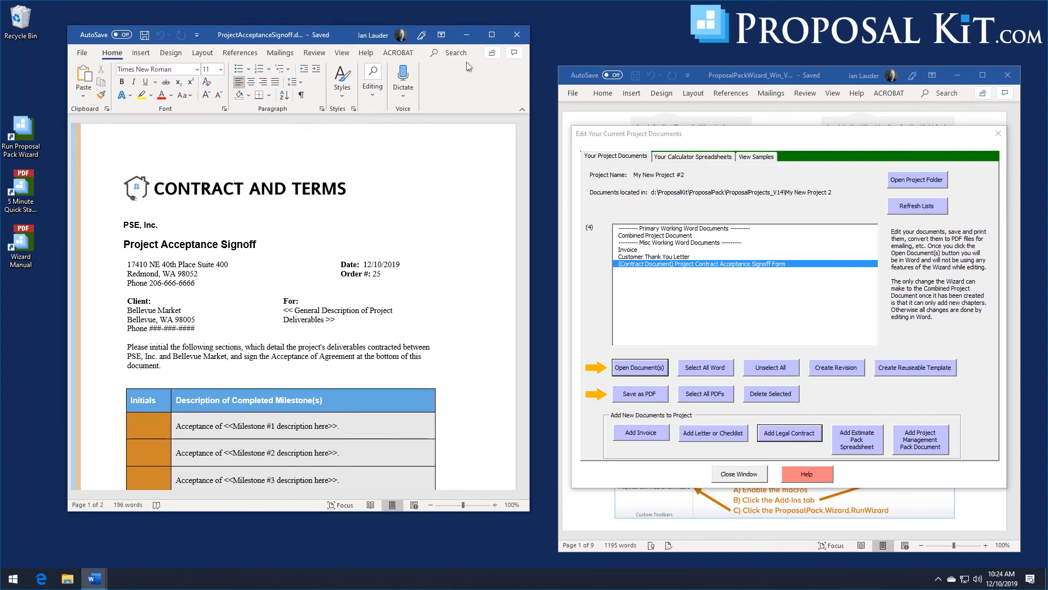
left_click(520, 40)
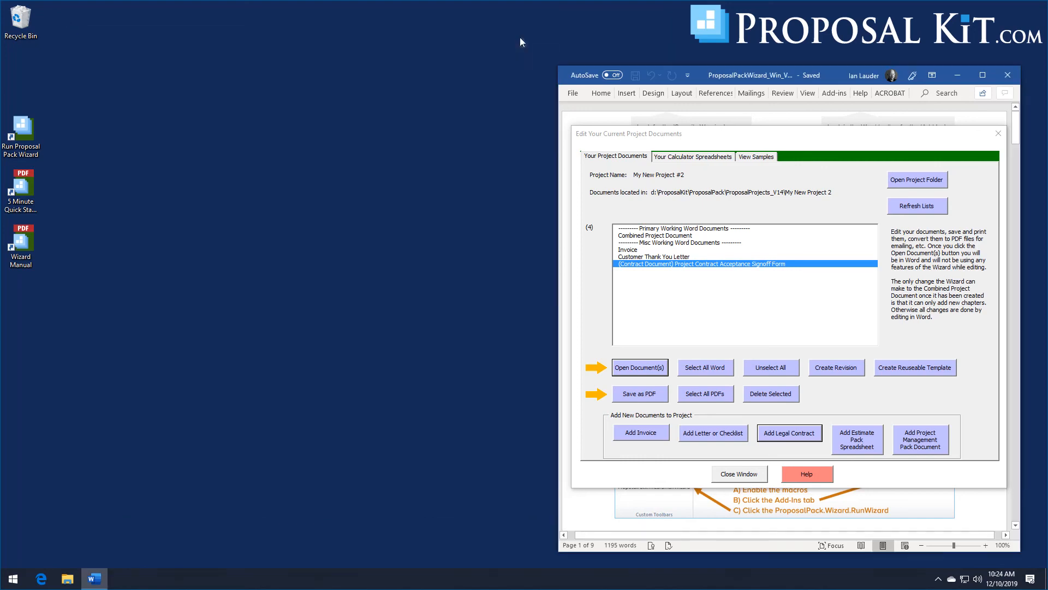
left_click(742, 477)
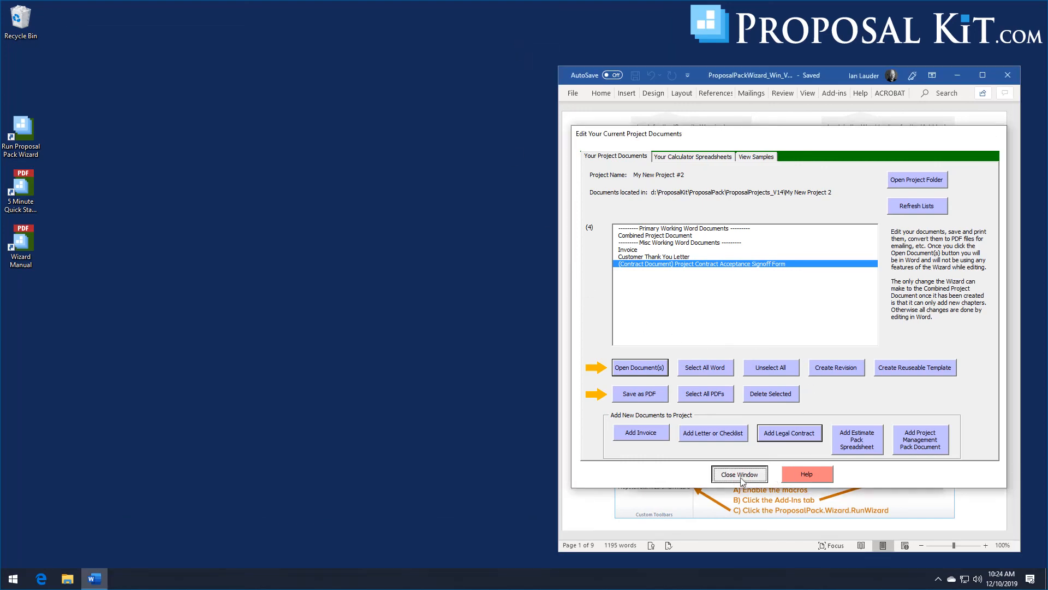